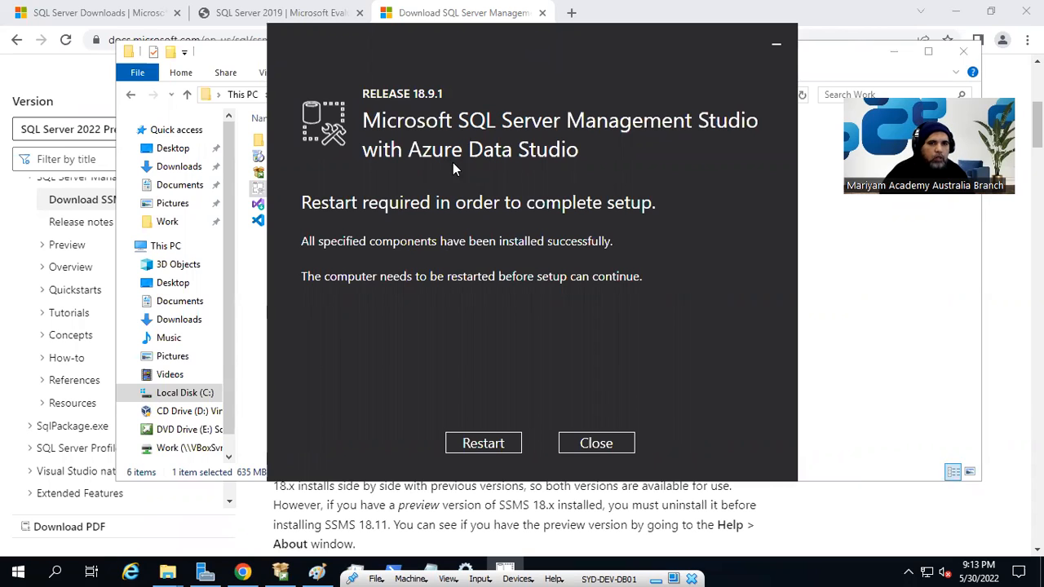
Dismiss the SSMS setup restart-required notice without restarting and minimize the Work folder window.
{"action": "left_click", "coordinate": [596, 443]}
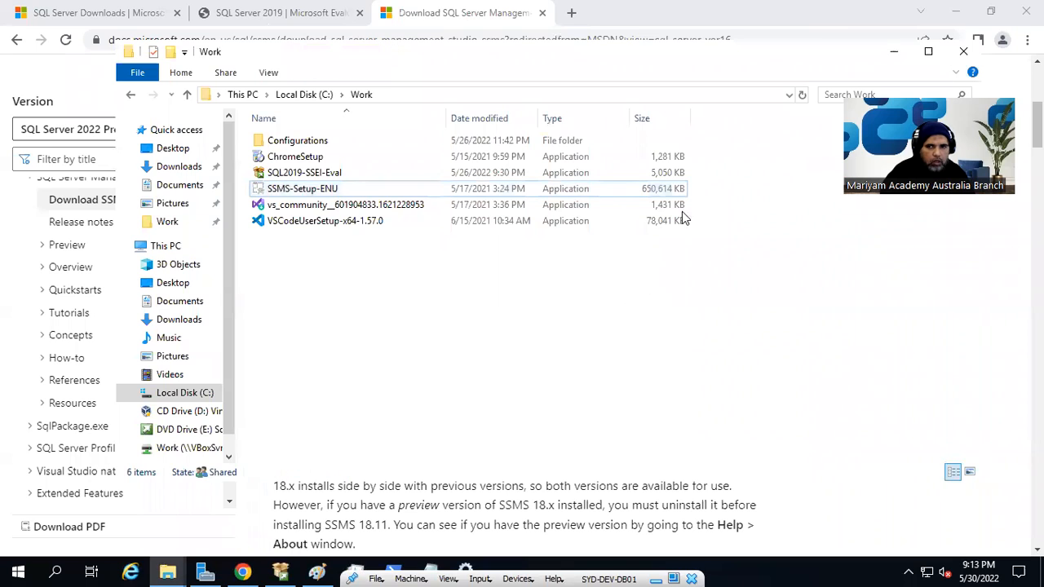
{"action": "left_click", "coordinate": [894, 52]}
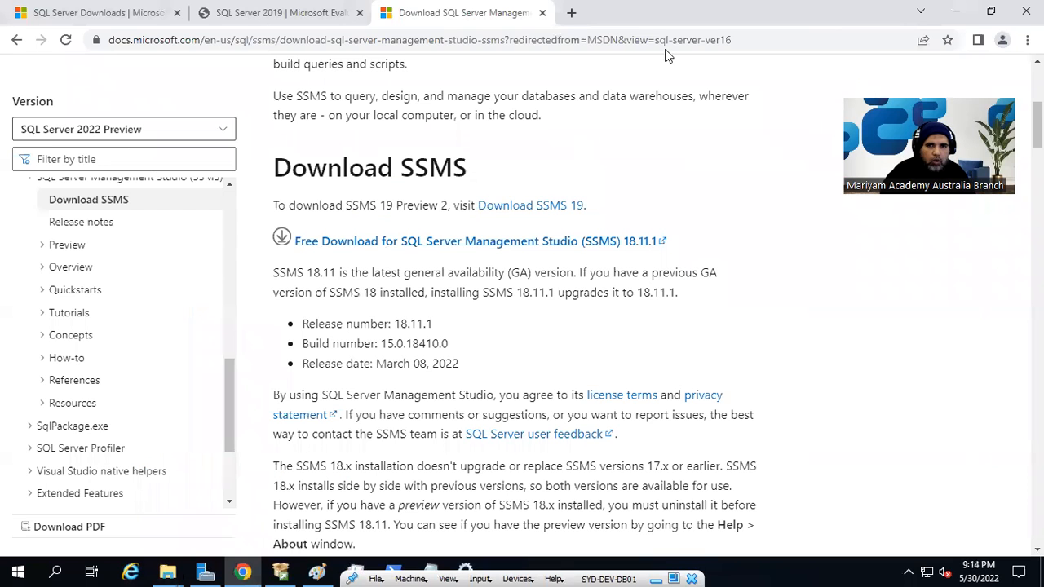
Close the SSMS and SQL Server 2019 download tabs, then minimize Chrome, Installation Center and Paint.
{"action": "left_click", "coordinate": [543, 13]}
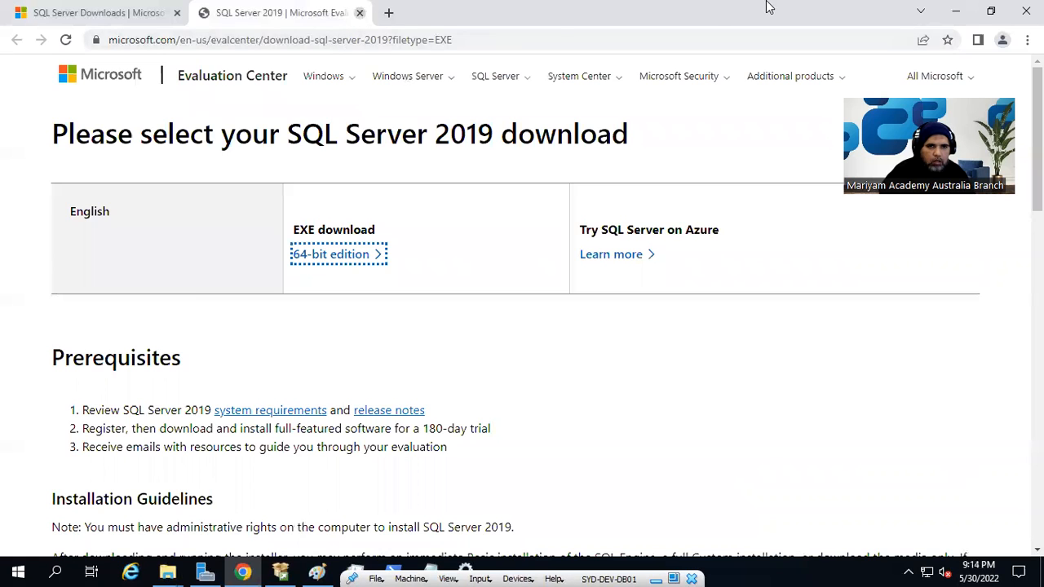
{"action": "key", "text": "ctrl+w"}
{"action": "left_click", "coordinate": [955, 11]}
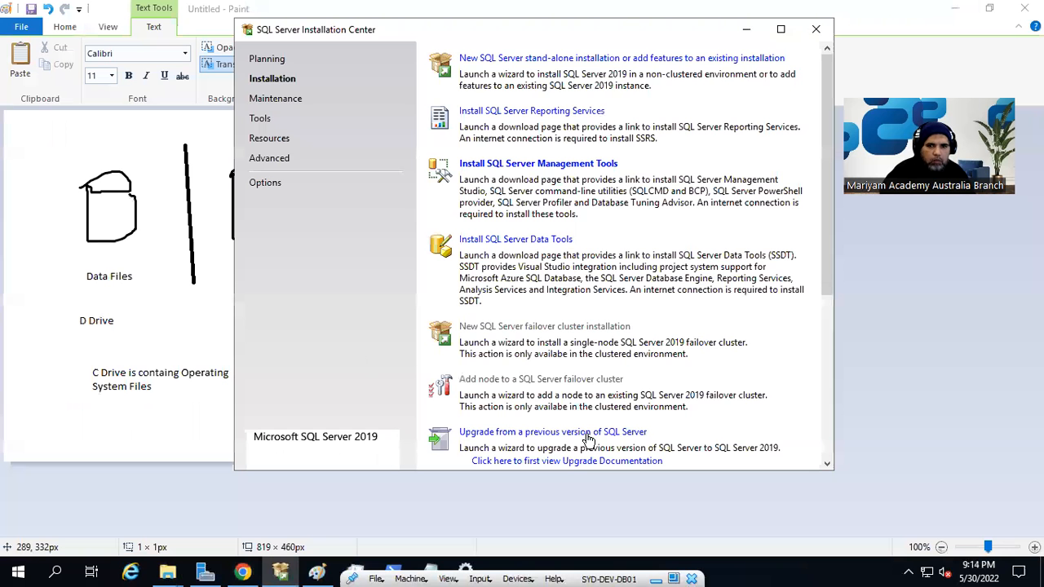
{"action": "left_click", "coordinate": [745, 30]}
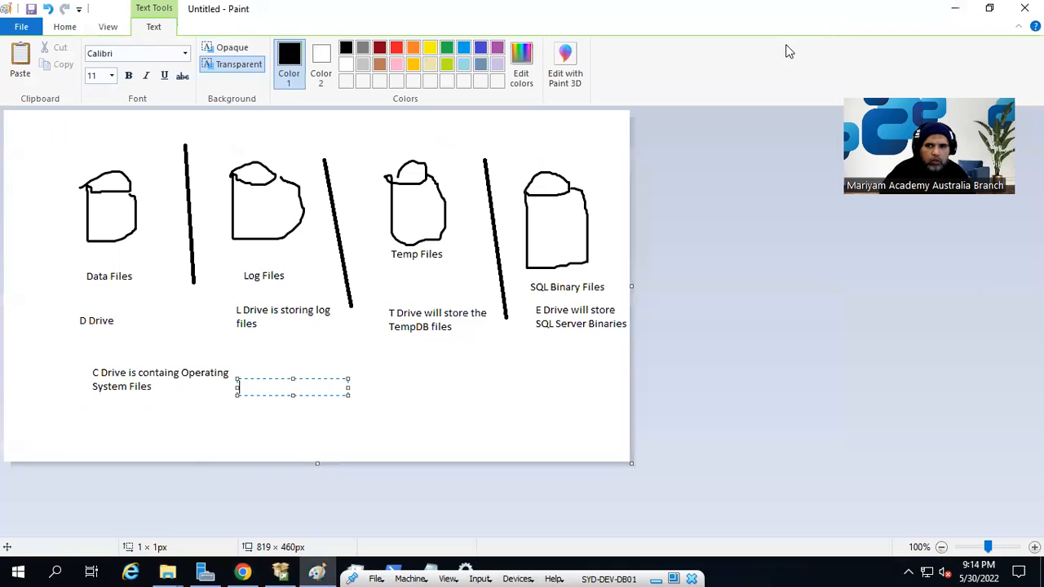
{"action": "left_click", "coordinate": [955, 8]}
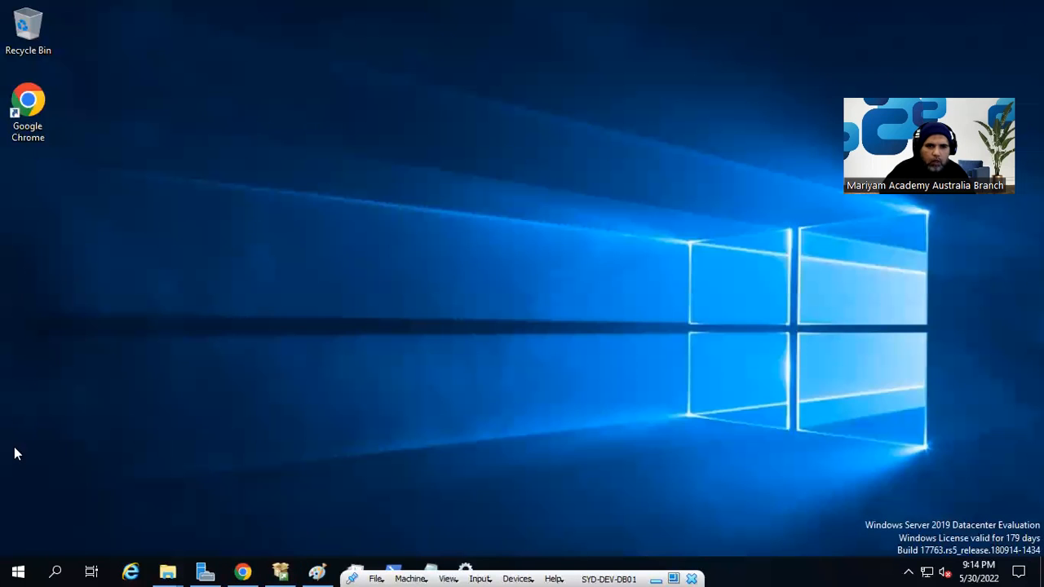
Run Microsoft SQL Server Management Studio from the SQL Server Tools 18 Start folder as administrator.
{"action": "left_click", "coordinate": [16, 570]}
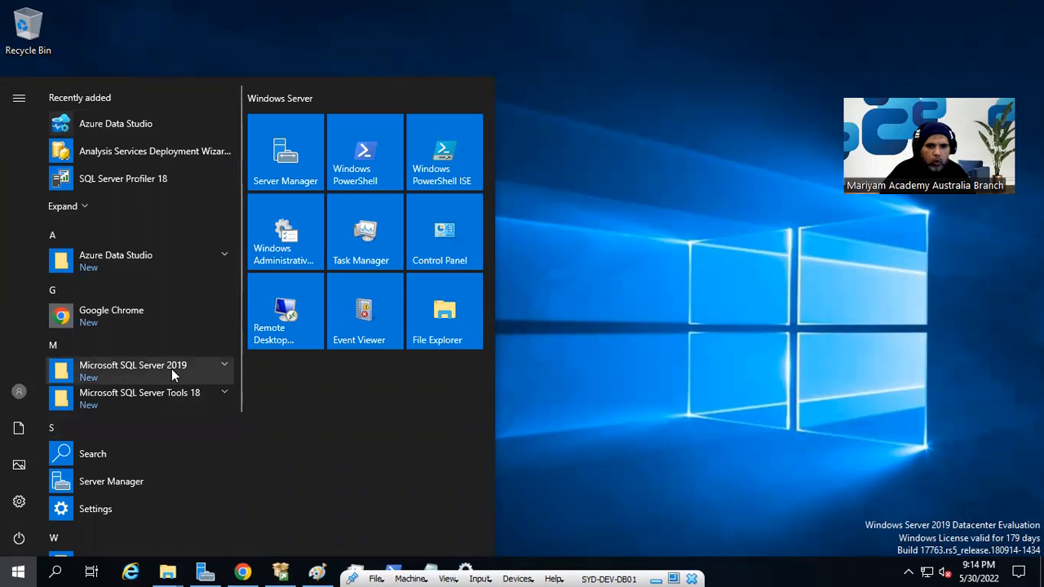
{"action": "left_click", "coordinate": [135, 393]}
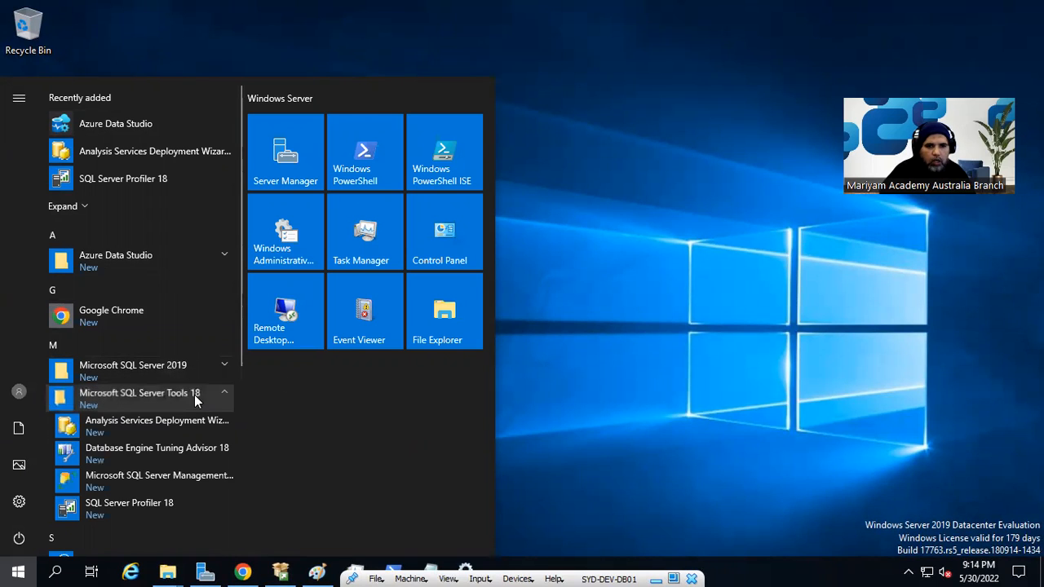
{"action": "scroll", "coordinate": [200, 404], "scroll_direction": "down", "scroll_amount": 3}
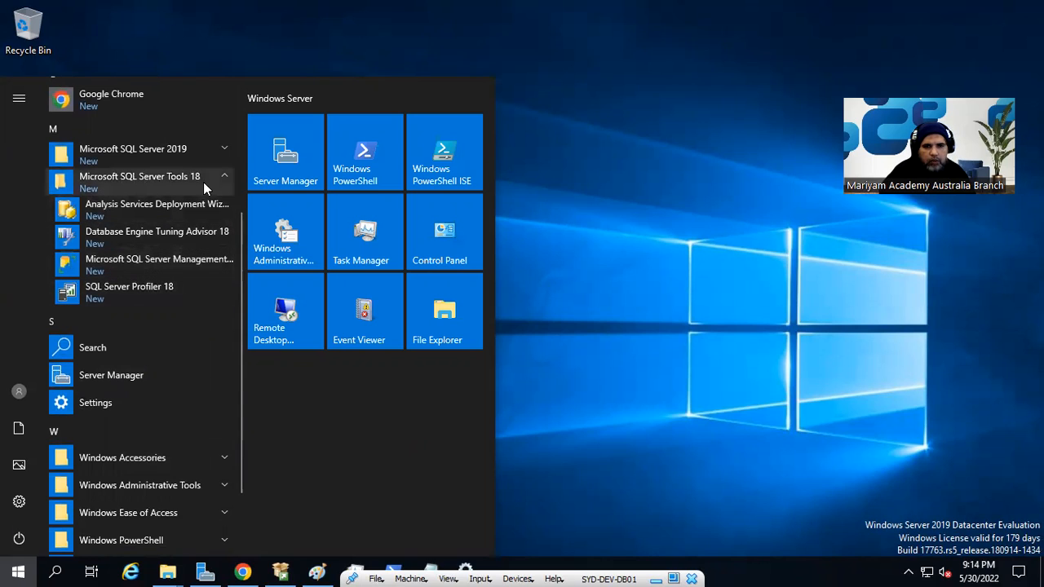
{"action": "right_click", "coordinate": [164, 266]}
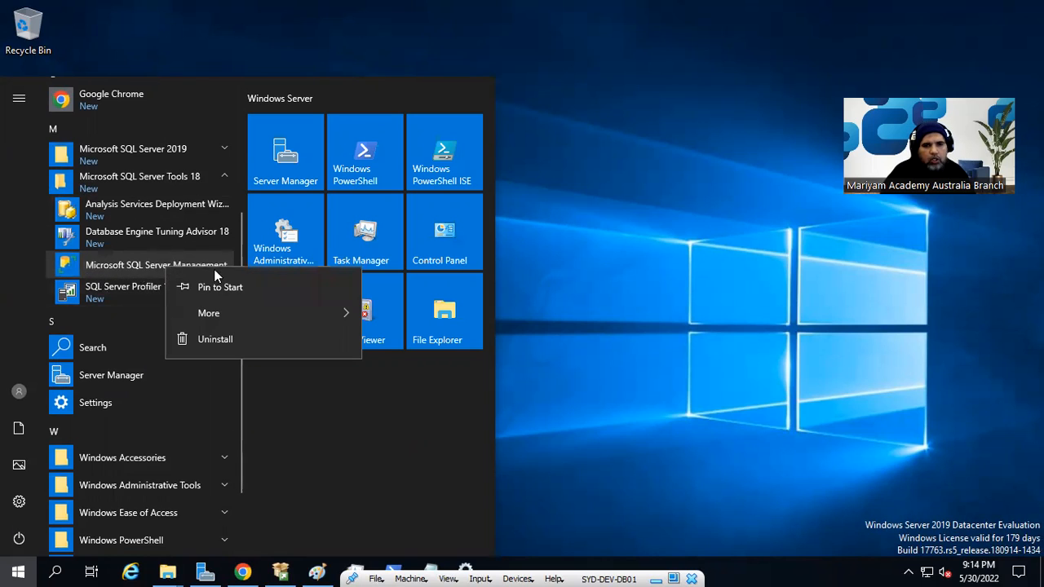
{"action": "mouse_move", "coordinate": [321, 320]}
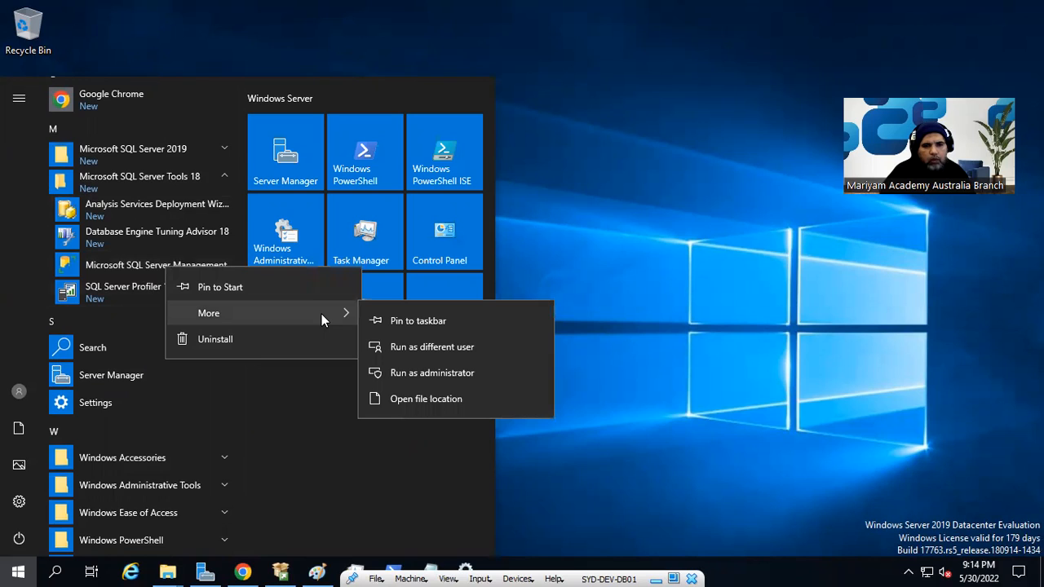
{"action": "left_click", "coordinate": [454, 373]}
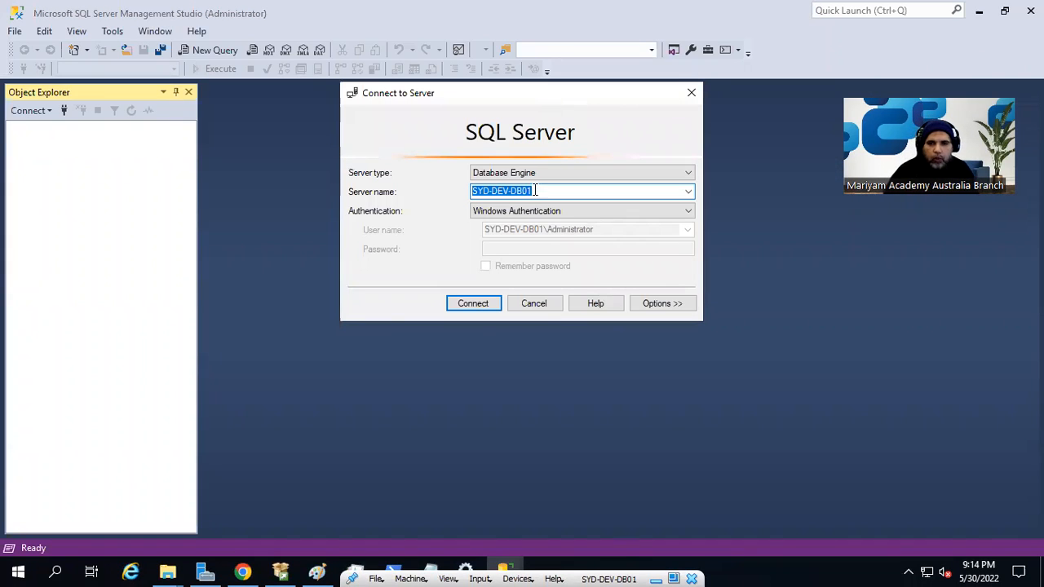
{"action": "left_click", "coordinate": [492, 191]}
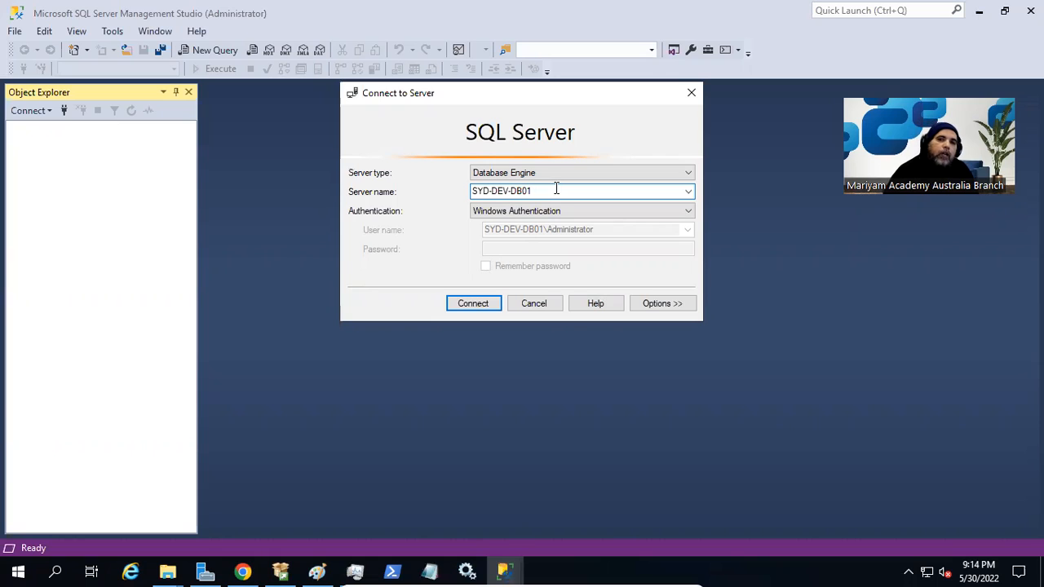
{"action": "left_click_drag", "start_coordinate": [541, 191], "coordinate": [471, 191]}
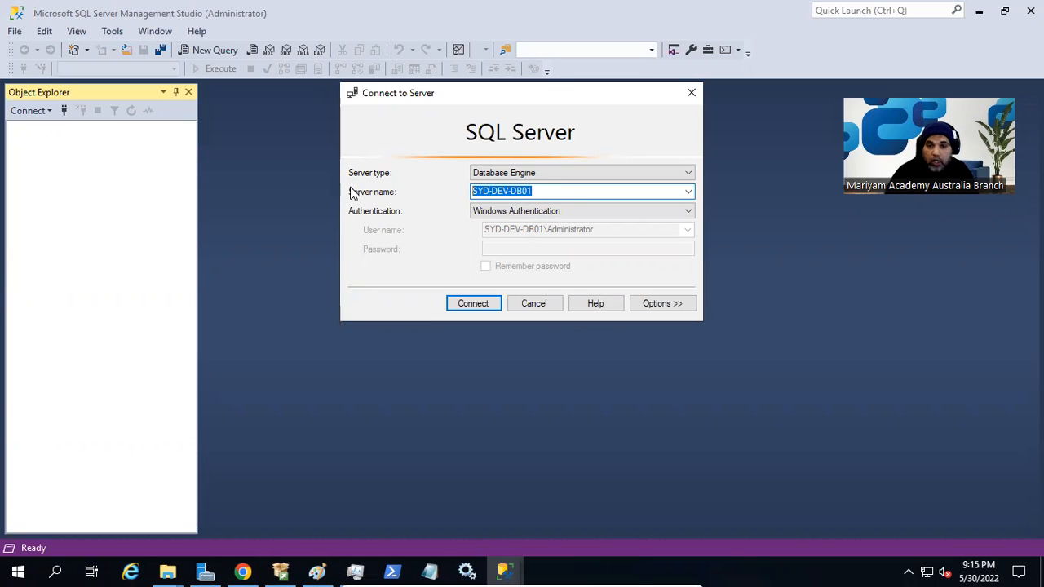
{"action": "left_click", "coordinate": [497, 193]}
{"action": "left_click", "coordinate": [560, 192]}
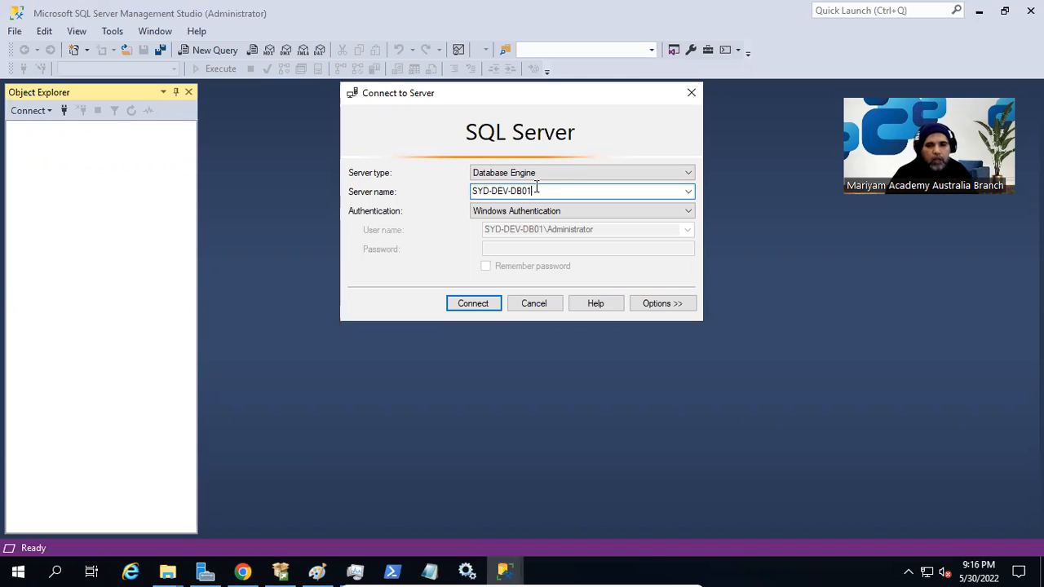
Connect SSMS to SYD-DEV-DB01, then return to the Paint drawing and its File menu.
{"action": "left_click", "coordinate": [487, 306]}
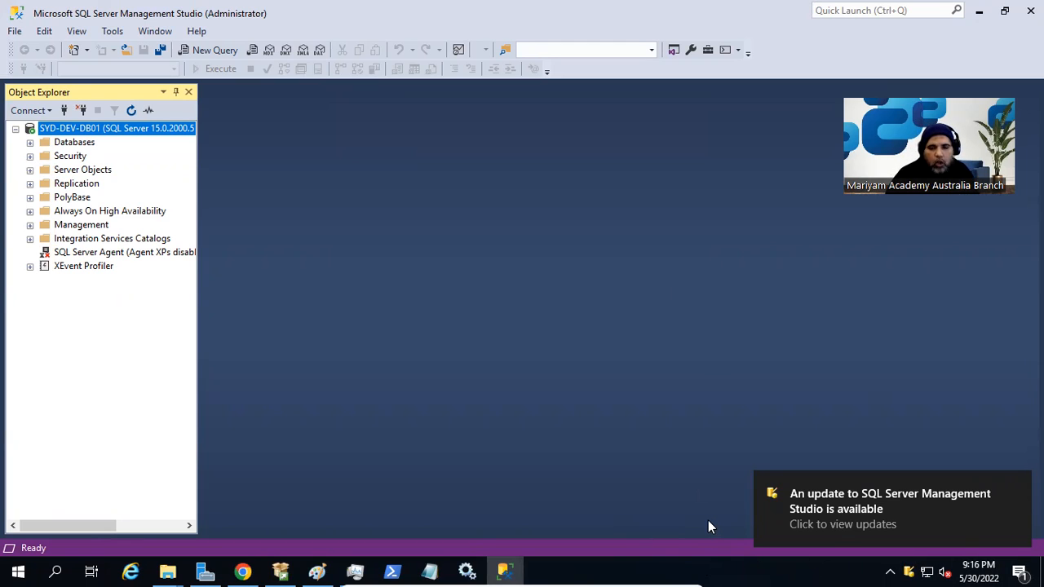
{"action": "left_click", "coordinate": [317, 571]}
{"action": "left_click", "coordinate": [30, 27]}
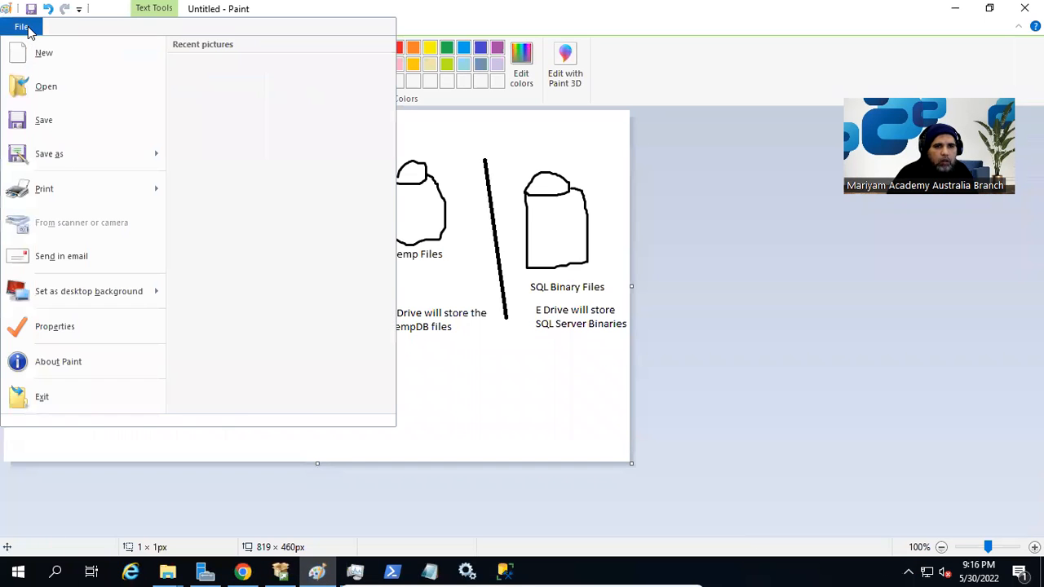
Start saving the current drawing, enlarge the Save As window and go to C:\Work.
{"action": "left_click", "coordinate": [80, 53]}
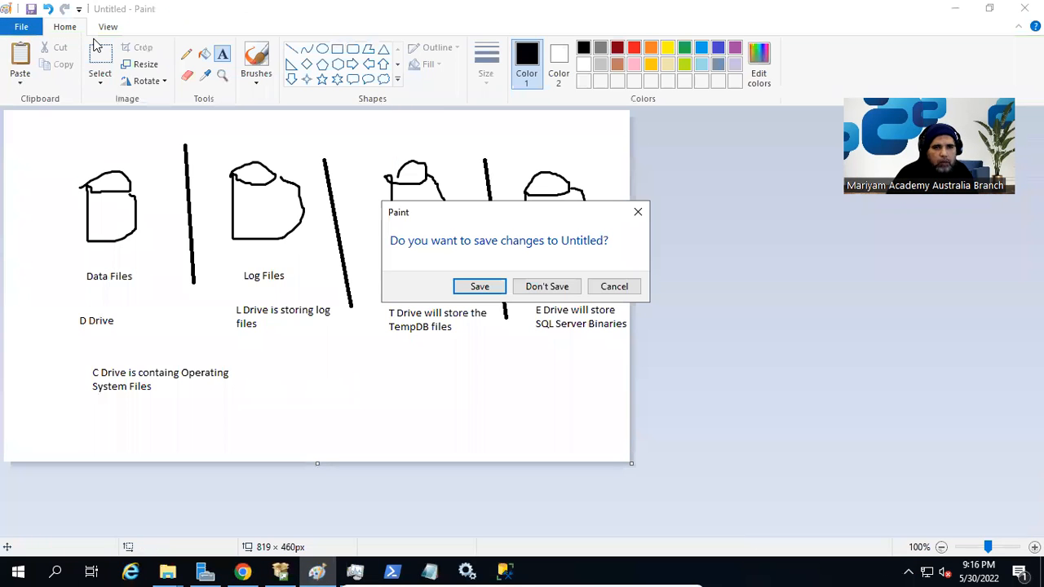
{"action": "left_click", "coordinate": [503, 291]}
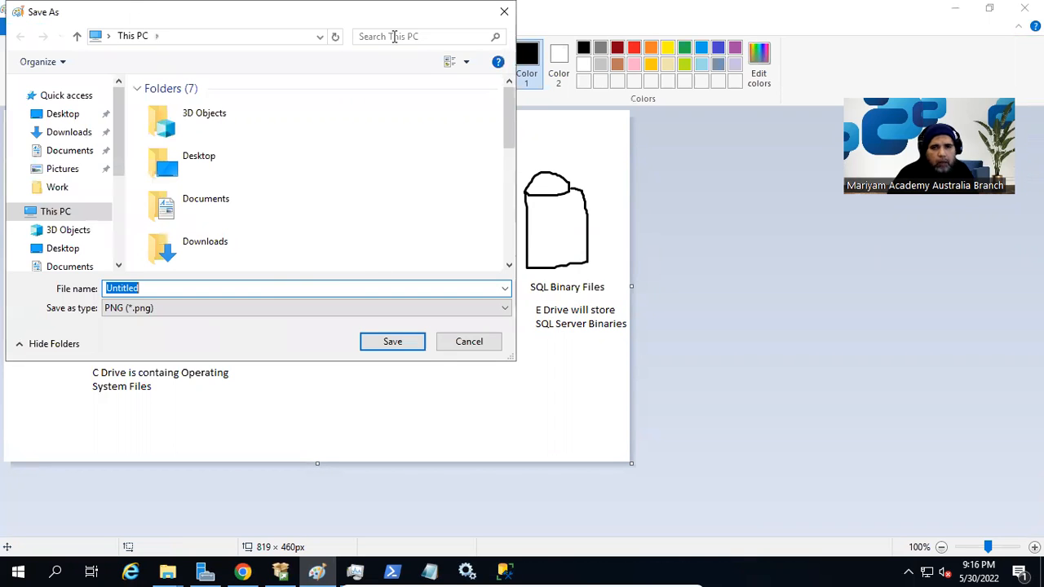
{"action": "left_click_drag", "start_coordinate": [340, 20], "coordinate": [578, 113]}
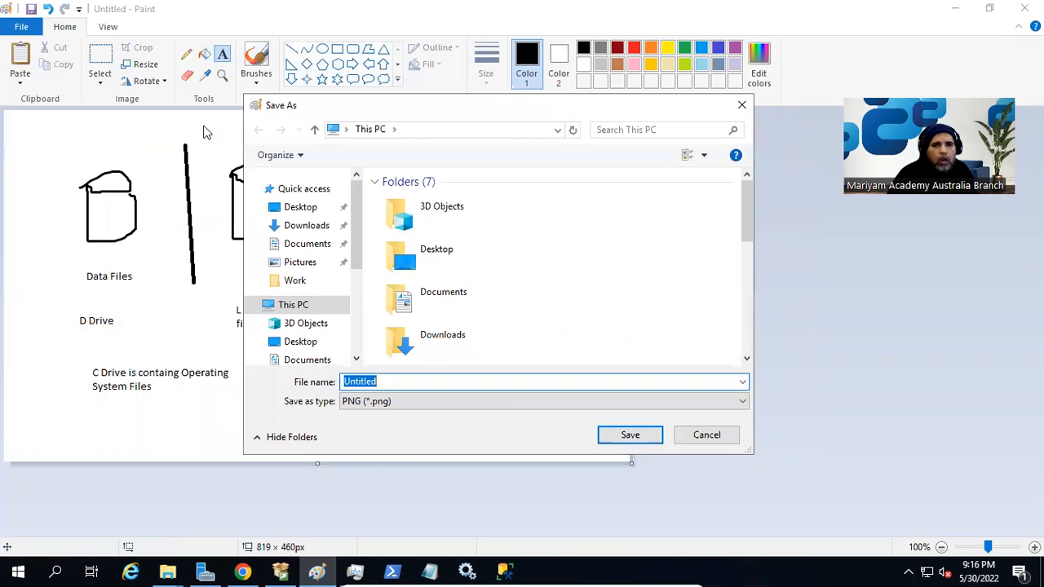
{"action": "left_click_drag", "start_coordinate": [442, 111], "coordinate": [366, 107]}
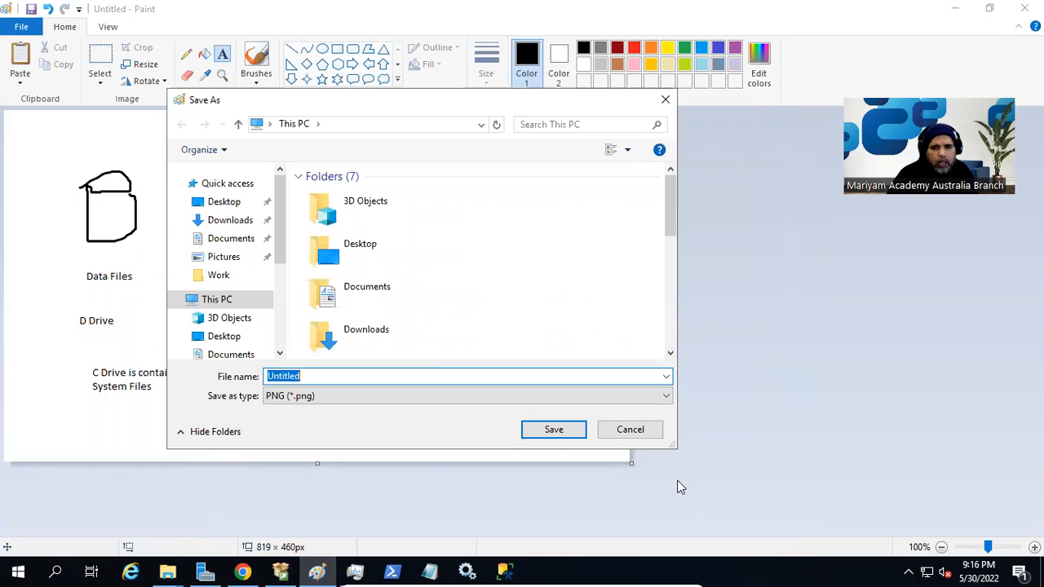
{"action": "left_click_drag", "start_coordinate": [676, 450], "coordinate": [812, 509]}
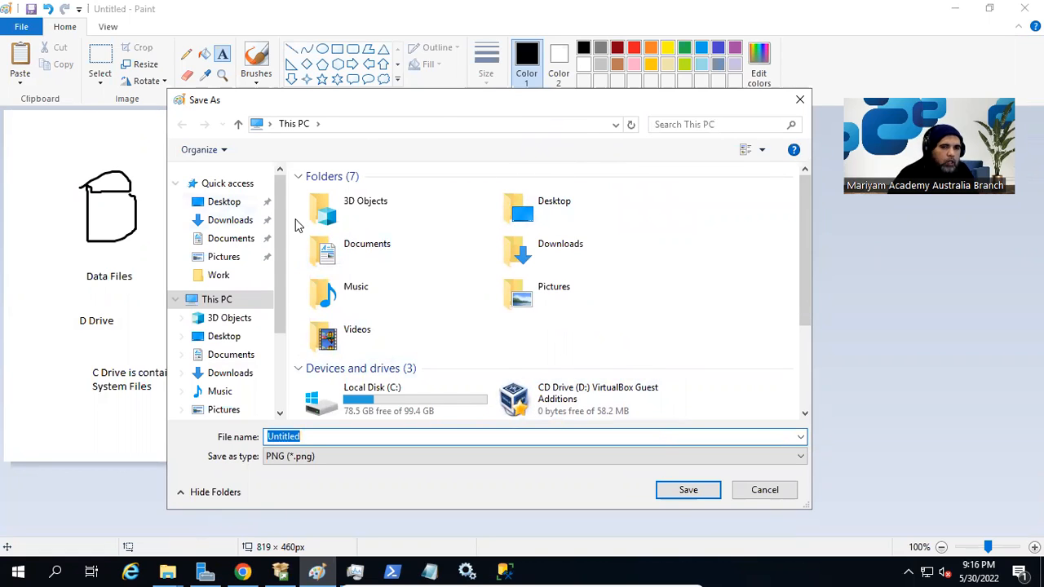
{"action": "left_click_drag", "start_coordinate": [378, 107], "coordinate": [403, 79]}
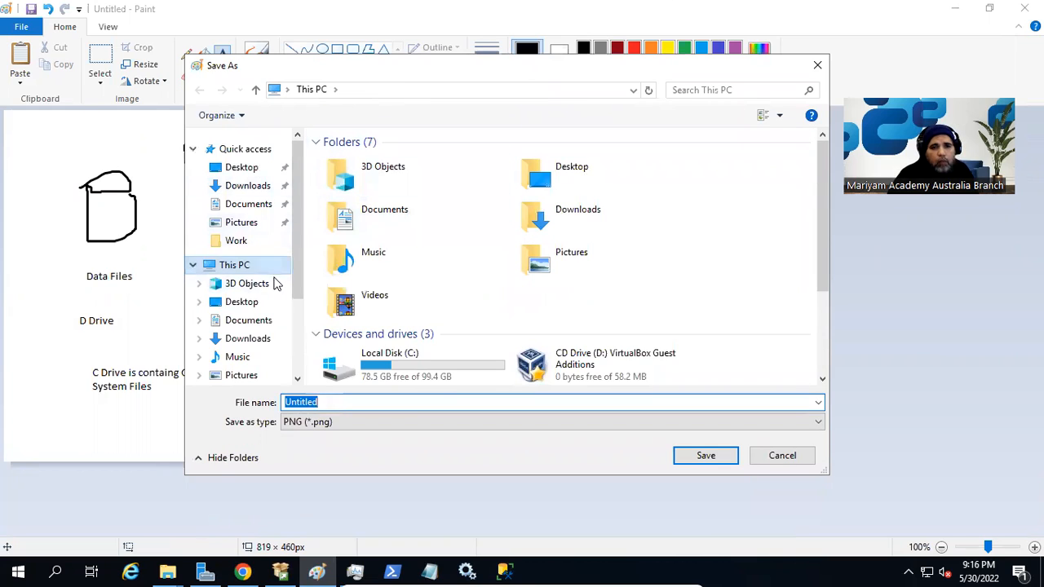
{"action": "left_click", "coordinate": [237, 242]}
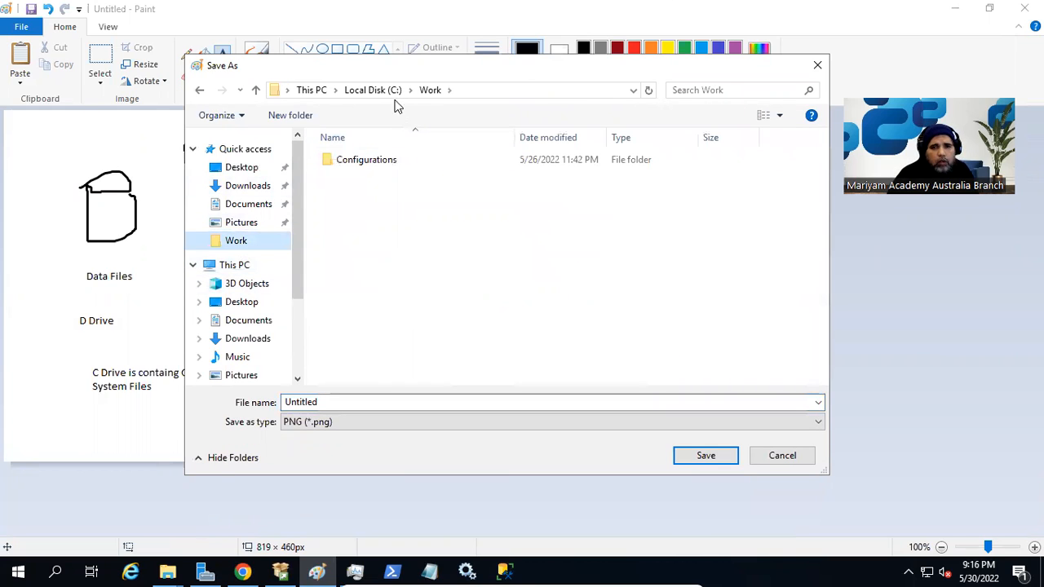
Create a 'SQL Server' folder in Work containing an 'Installation' folder, and open it.
{"action": "left_click", "coordinate": [287, 114]}
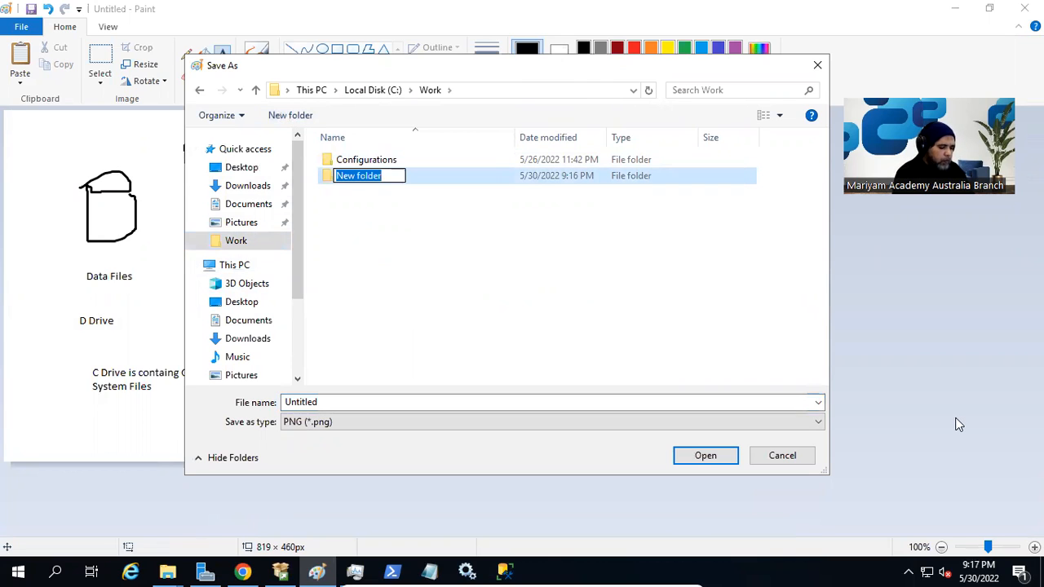
{"action": "type", "text": "SQl ServerM"}
{"action": "key", "text": "BackSpace"}
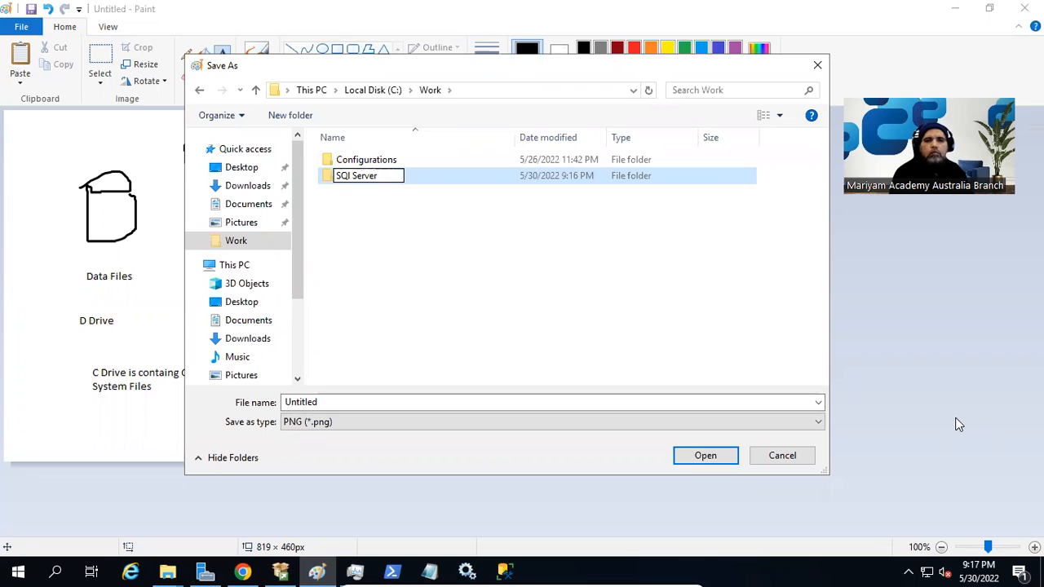
{"action": "key", "text": "Left"}
{"action": "key", "text": "Left"}
{"action": "key", "text": "Left"}
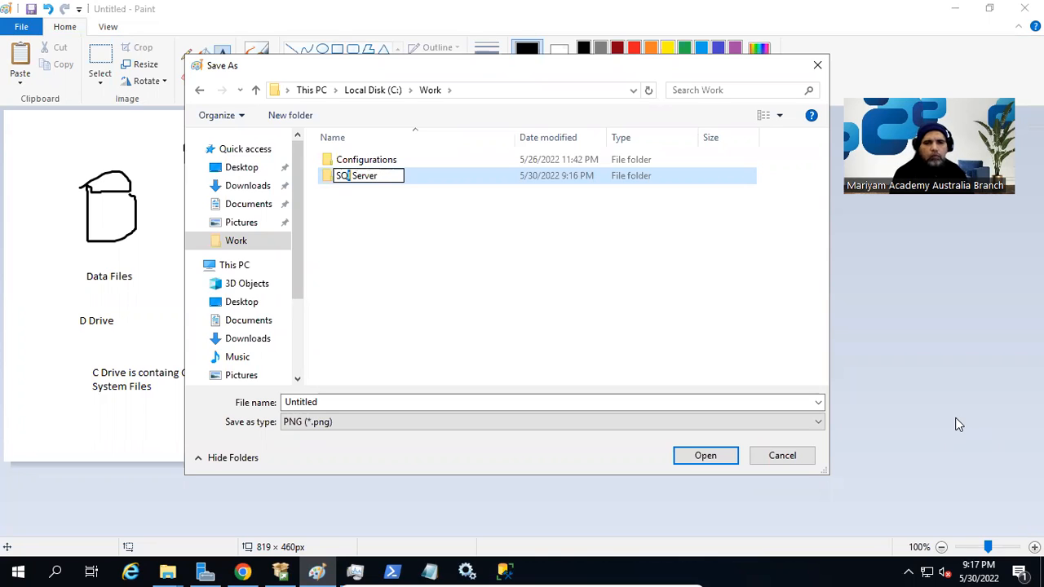
{"action": "type", "text": "L"}
{"action": "key", "text": "Return"}
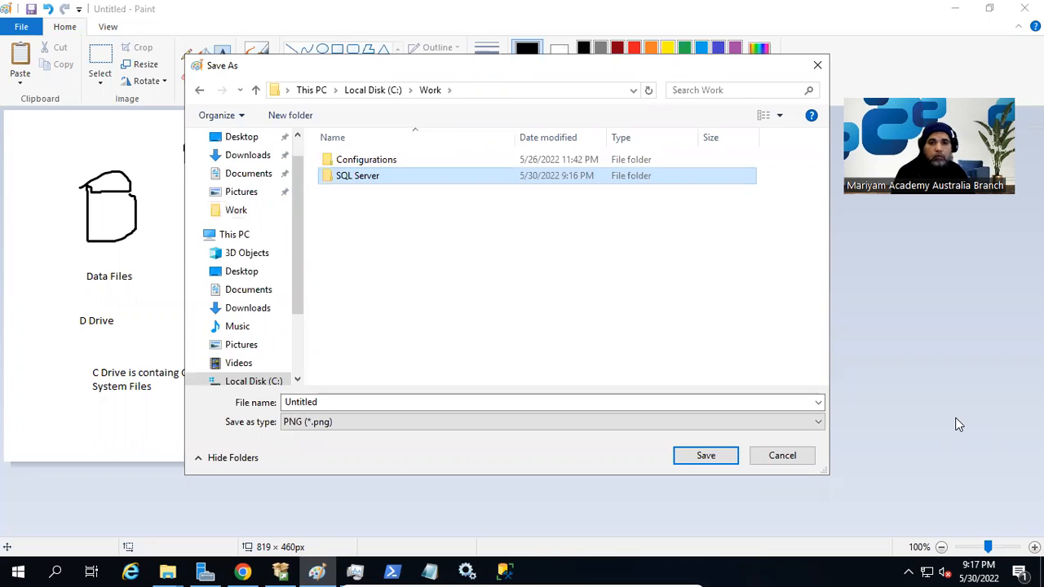
{"action": "key", "text": "Return"}
{"action": "type", "text": "Installation"}
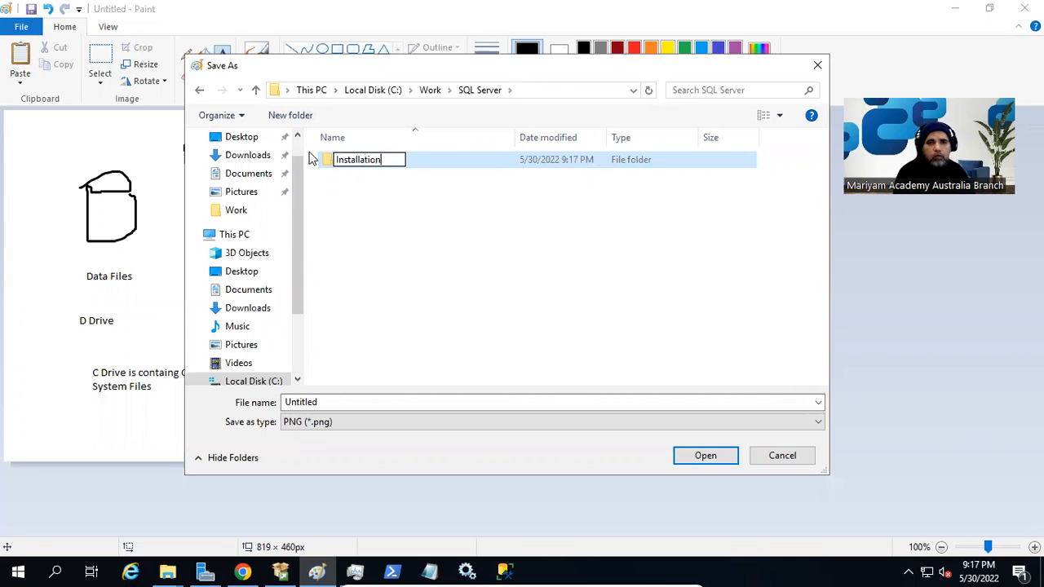
{"action": "key", "text": "Return"}
{"action": "key", "text": "Return"}
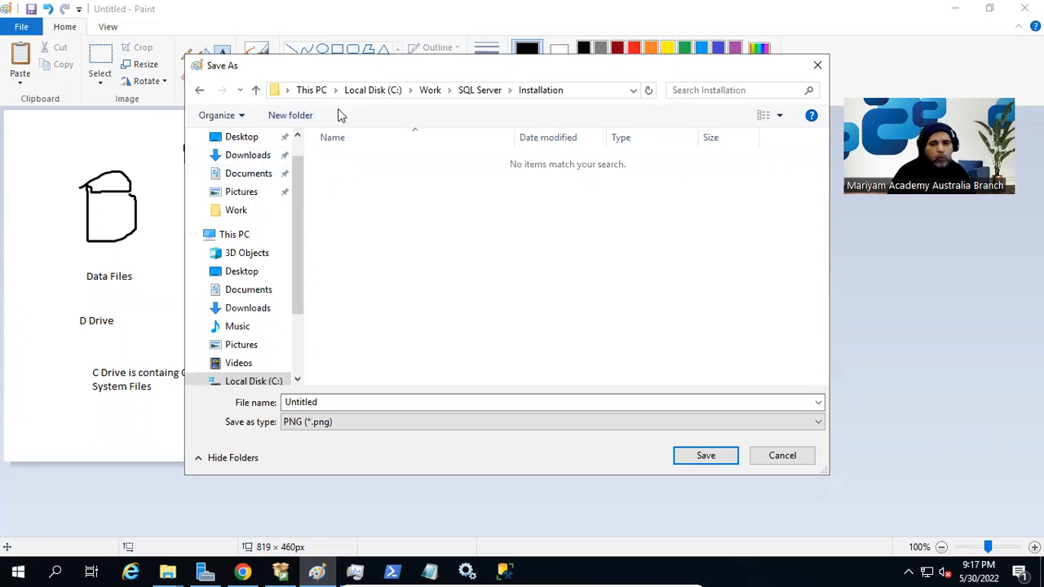
Create a new folder in Installation, then delete it again.
{"action": "left_click_drag", "start_coordinate": [377, 66], "coordinate": [335, 89]}
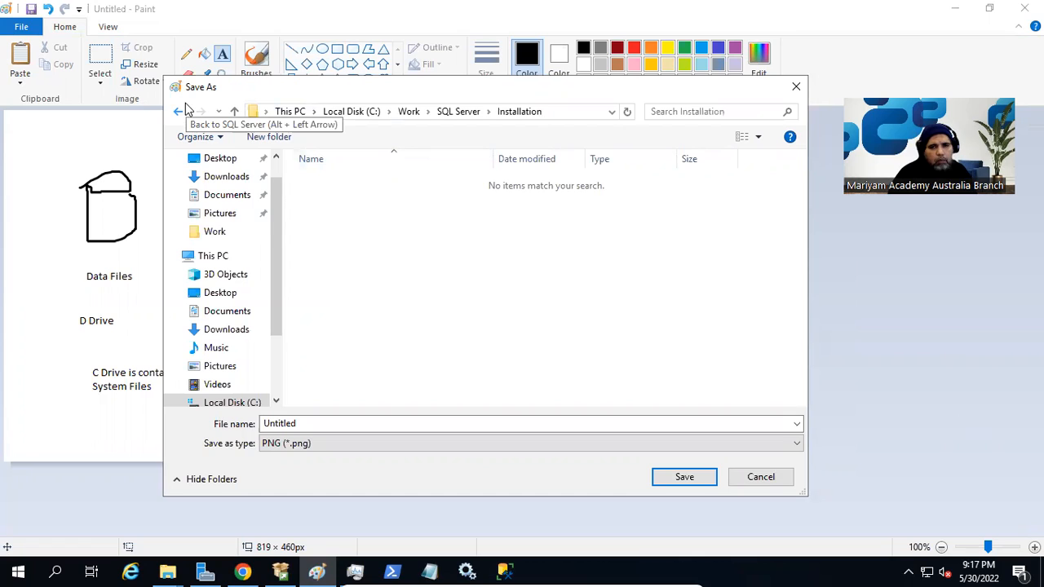
{"action": "left_click", "coordinate": [284, 143]}
{"action": "left_click", "coordinate": [437, 263]}
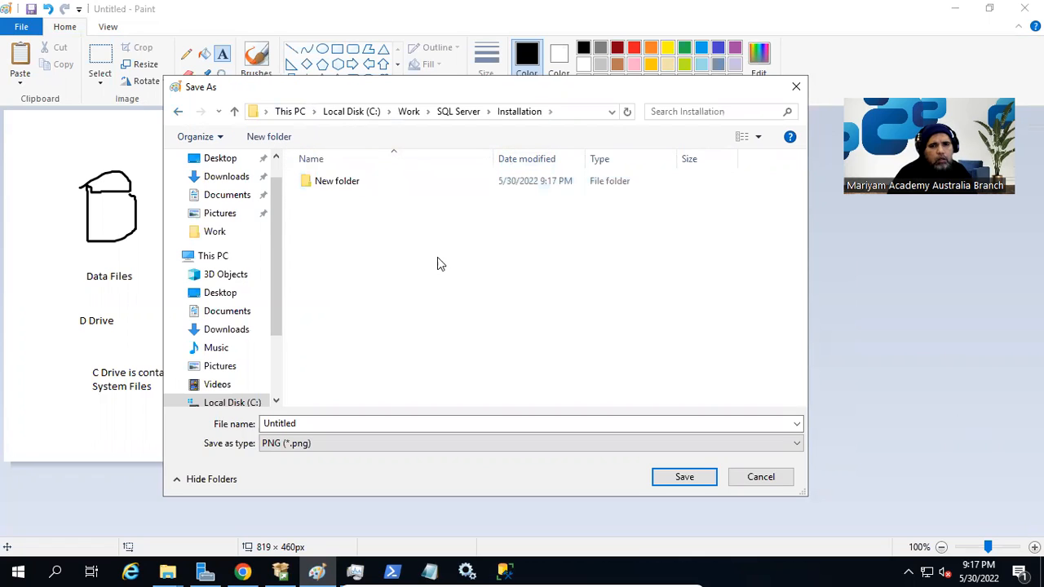
{"action": "left_click", "coordinate": [357, 183]}
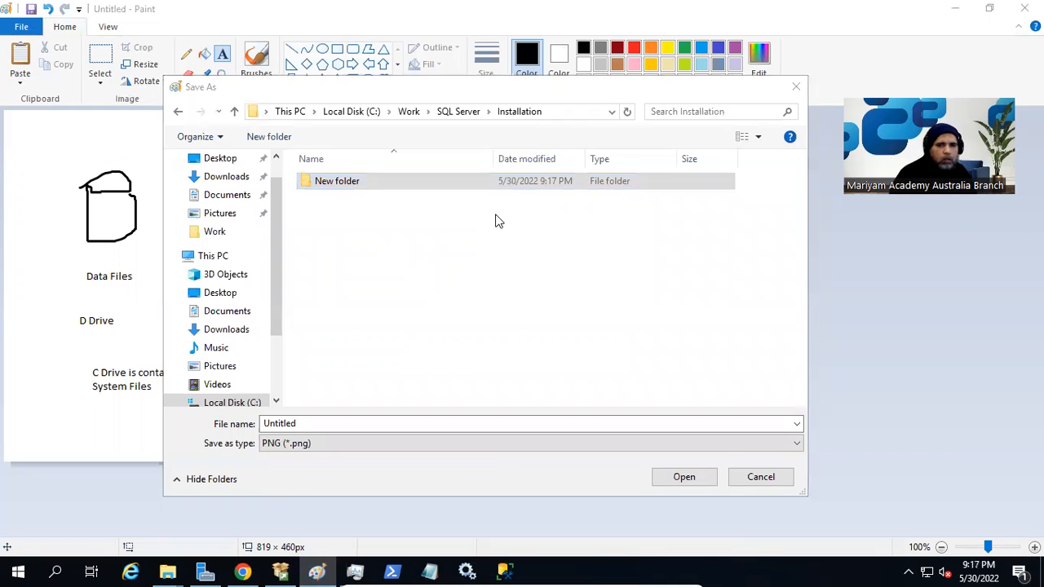
{"action": "key", "text": "Delete"}
Save the drawing as 'Disk_Architecture_Discussion' in the Installation folder.
{"action": "left_click", "coordinate": [340, 424]}
{"action": "type", "text": "Disk_Architecture"}
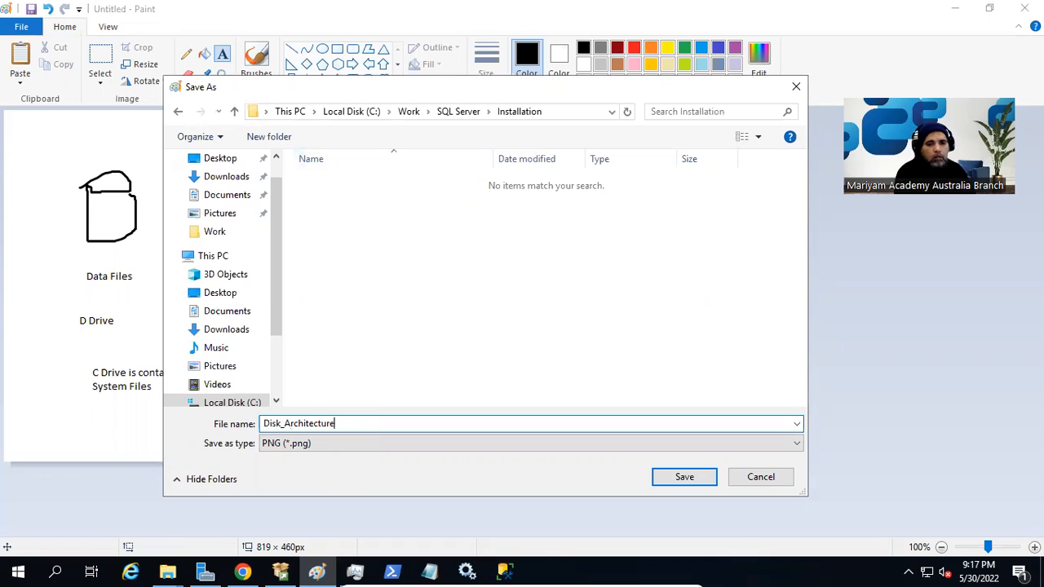
{"action": "type", "text": "_Discus"}
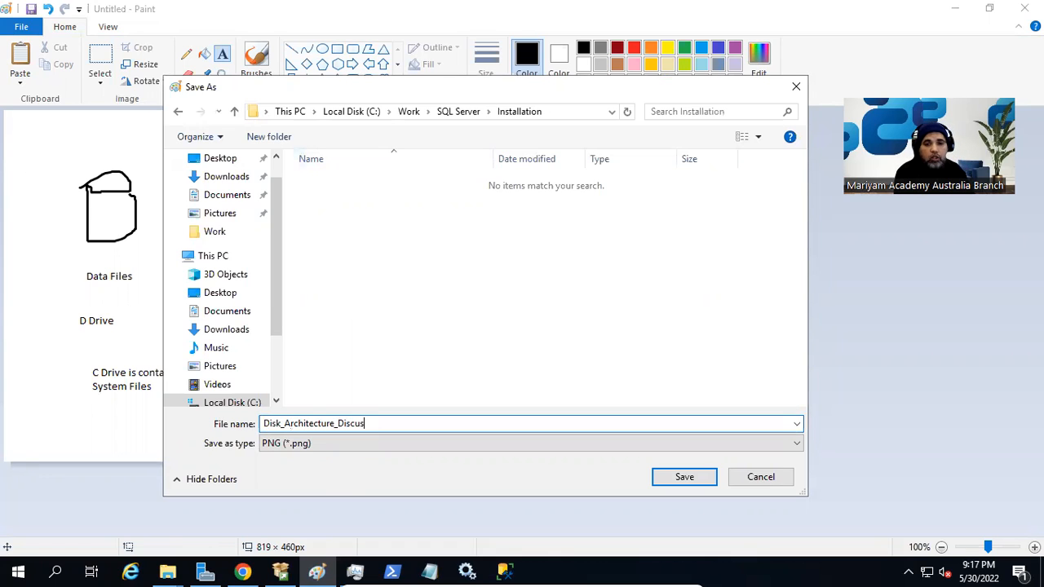
{"action": "type", "text": "sion"}
{"action": "key", "text": "Return"}
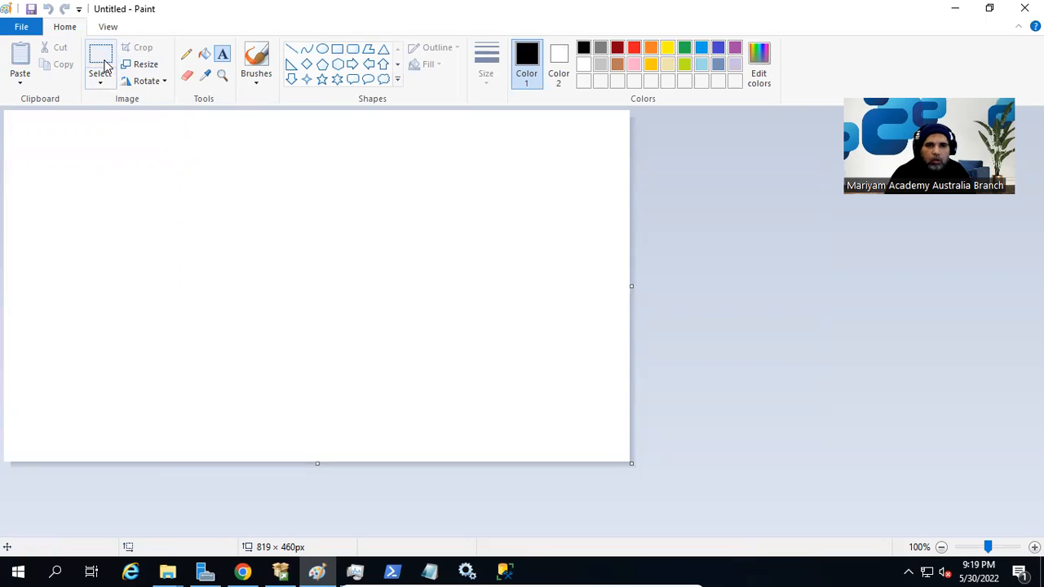
{"action": "left_click", "coordinate": [104, 65]}
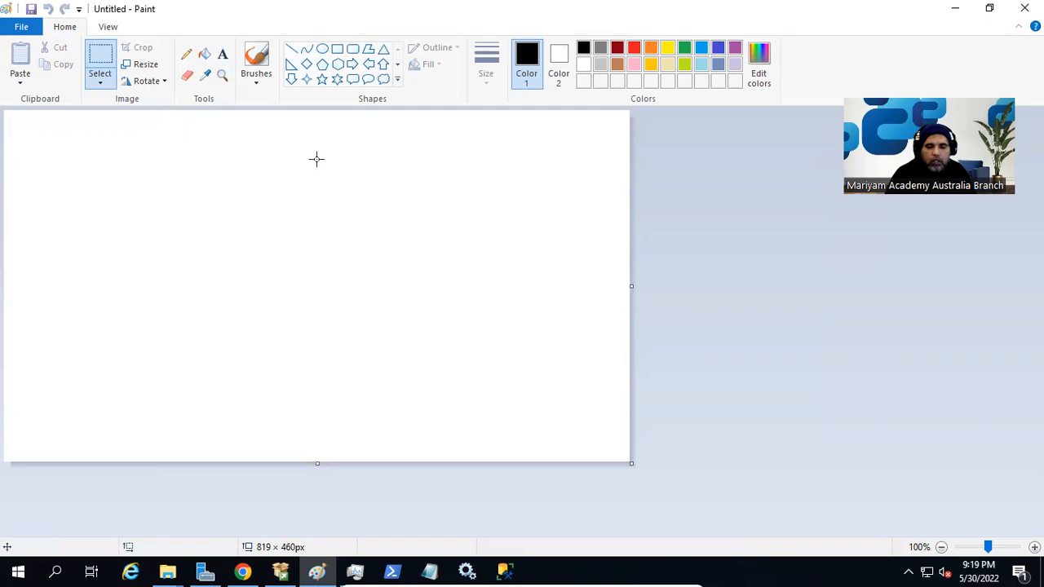
{"action": "left_click_drag", "start_coordinate": [286, 136], "coordinate": [600, 414]}
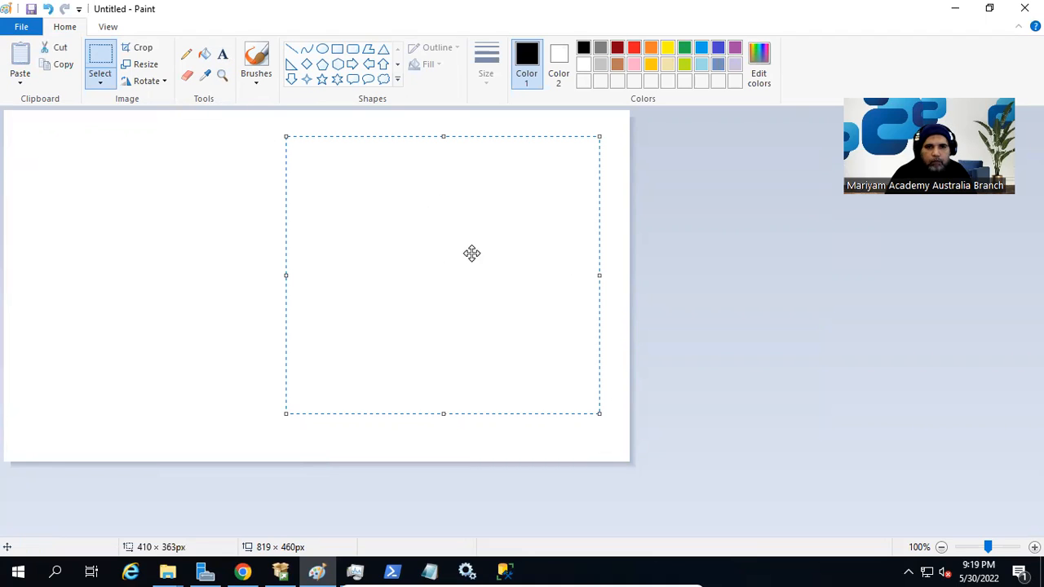
{"action": "left_click", "coordinate": [602, 312]}
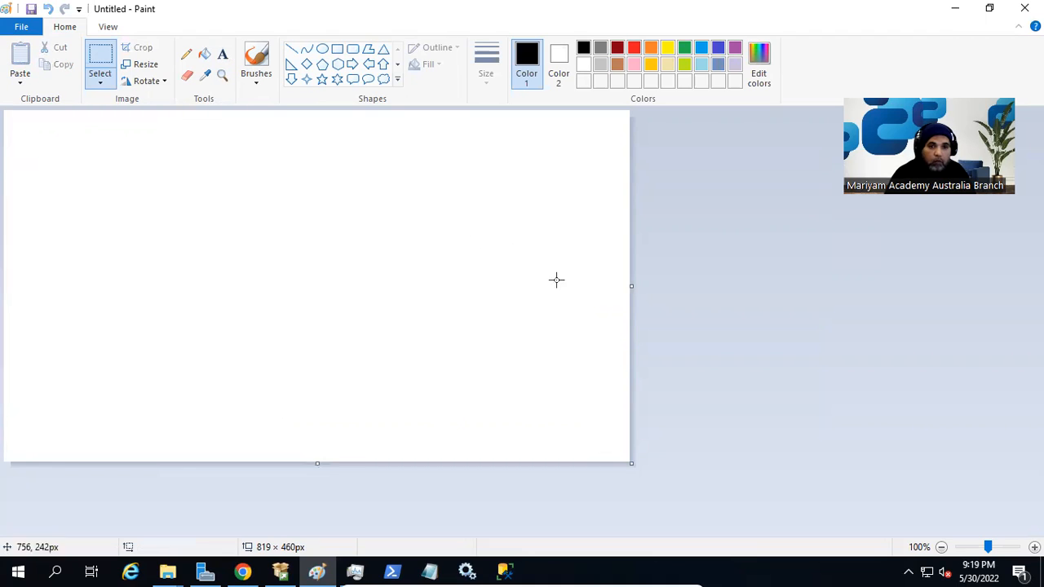
Draw a large rectangle on the canvas's right and a diamond at the upper left.
{"action": "left_click", "coordinate": [337, 51]}
{"action": "left_click_drag", "start_coordinate": [283, 150], "coordinate": [595, 402]}
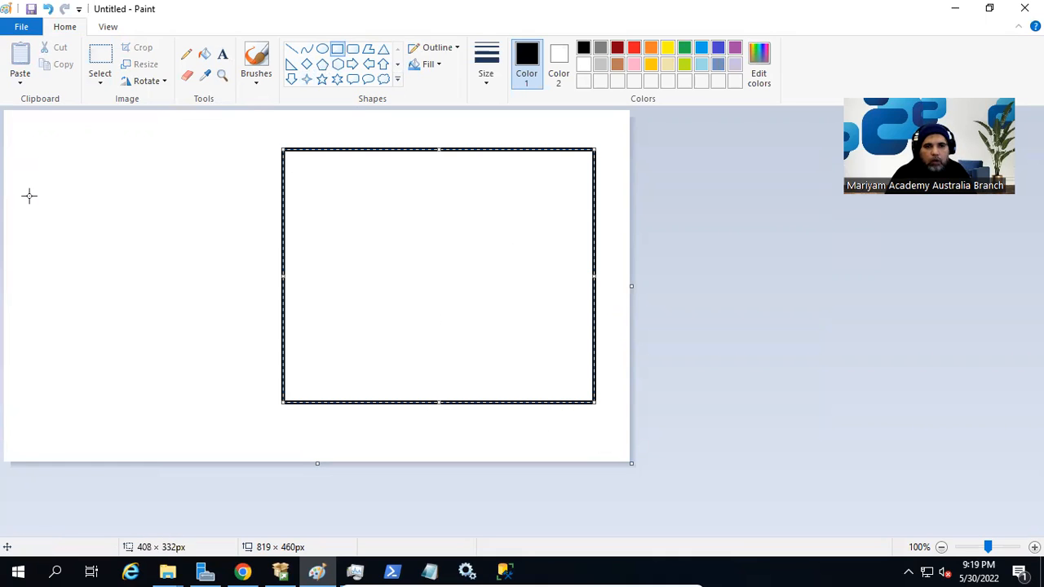
{"action": "left_click", "coordinate": [306, 63]}
{"action": "left_click_drag", "start_coordinate": [64, 160], "coordinate": [137, 204]}
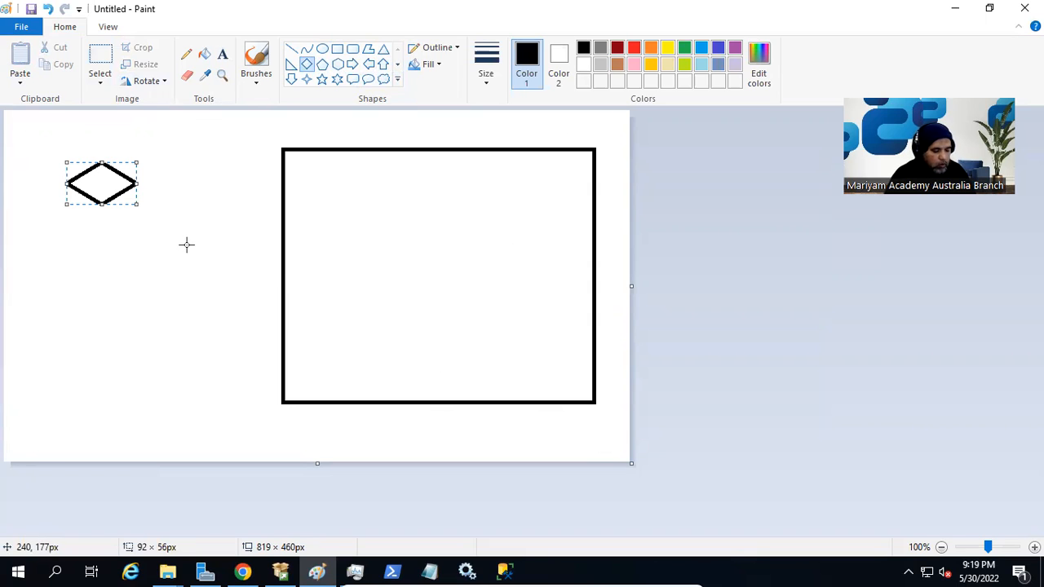
{"action": "mouse_move", "coordinate": [101, 187]}
{"action": "left_mouse_down"}
{"action": "mouse_move", "coordinate": [104, 252]}
{"action": "mouse_move", "coordinate": [99, 187]}
{"action": "left_mouse_up"}
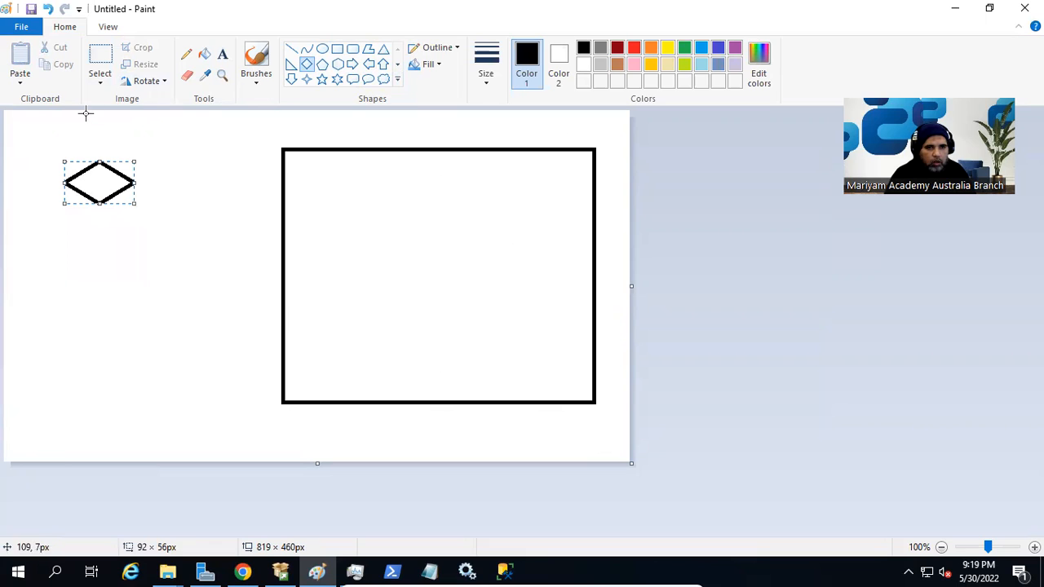
Deselect the first diamond and draw two more diamonds stacked below it.
{"action": "right_click", "coordinate": [101, 188]}
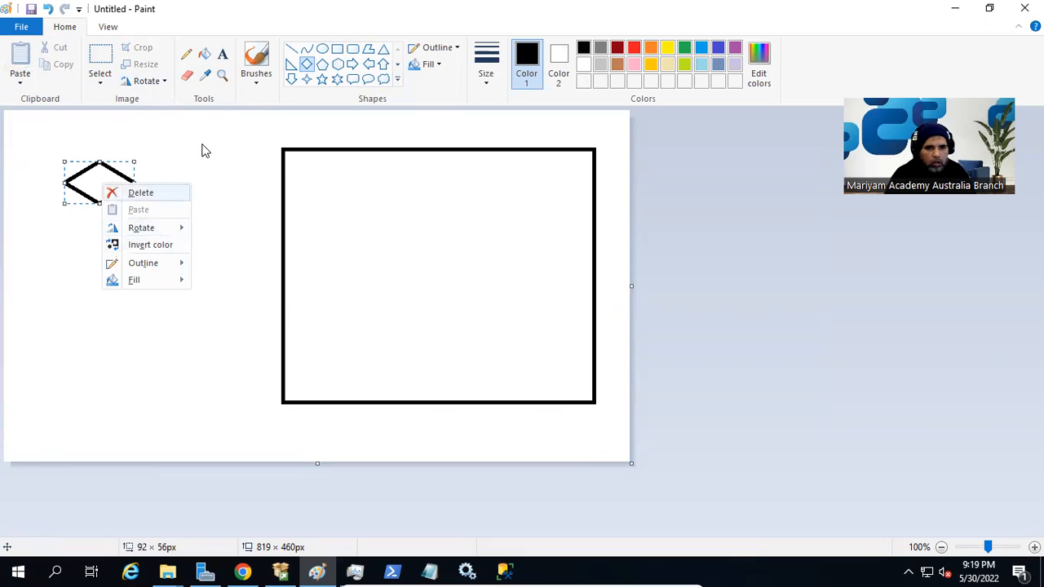
{"action": "left_click", "coordinate": [289, 24]}
{"action": "left_click", "coordinate": [250, 210]}
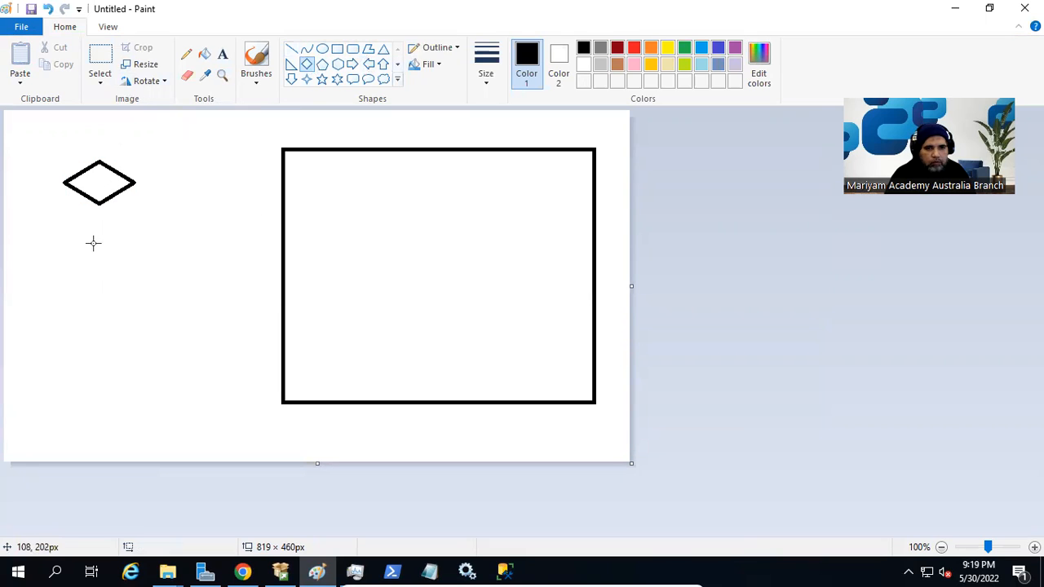
{"action": "mouse_move", "coordinate": [75, 237]}
{"action": "left_mouse_down"}
{"action": "mouse_move", "coordinate": [133, 287]}
{"action": "mouse_move", "coordinate": [160, 292]}
{"action": "left_mouse_up"}
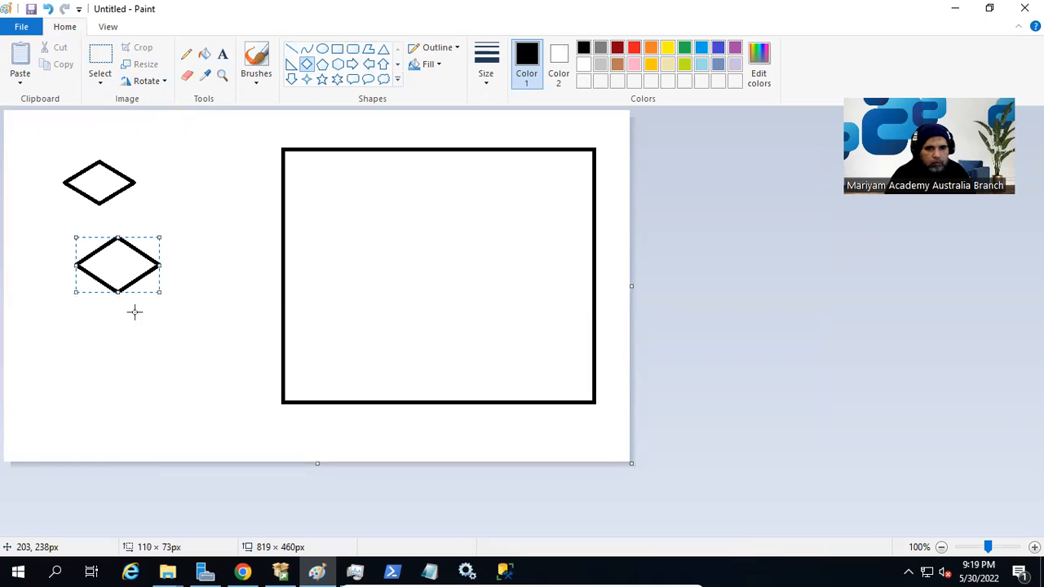
{"action": "mouse_move", "coordinate": [94, 333]}
{"action": "left_mouse_down"}
{"action": "mouse_move", "coordinate": [158, 364]}
{"action": "mouse_move", "coordinate": [174, 388]}
{"action": "left_mouse_up"}
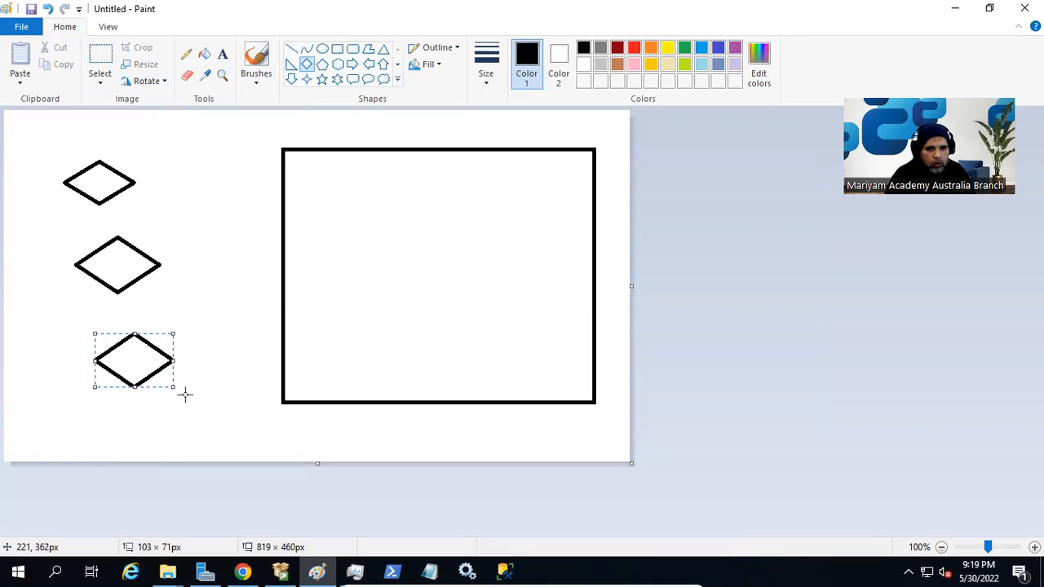
Label the bottom diamond 'Client C' with the Text tool.
{"action": "left_click", "coordinate": [222, 54]}
{"action": "left_click", "coordinate": [125, 407]}
{"action": "type", "text": "Cli"}
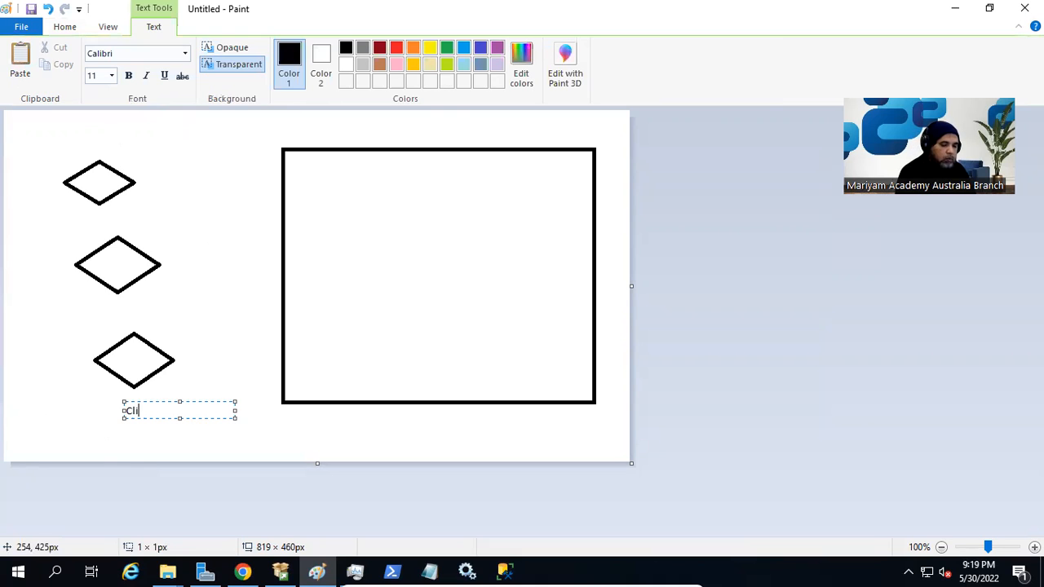
{"action": "type", "text": "ent A"}
{"action": "key", "text": "BackSpace"}
{"action": "type", "text": "C"}
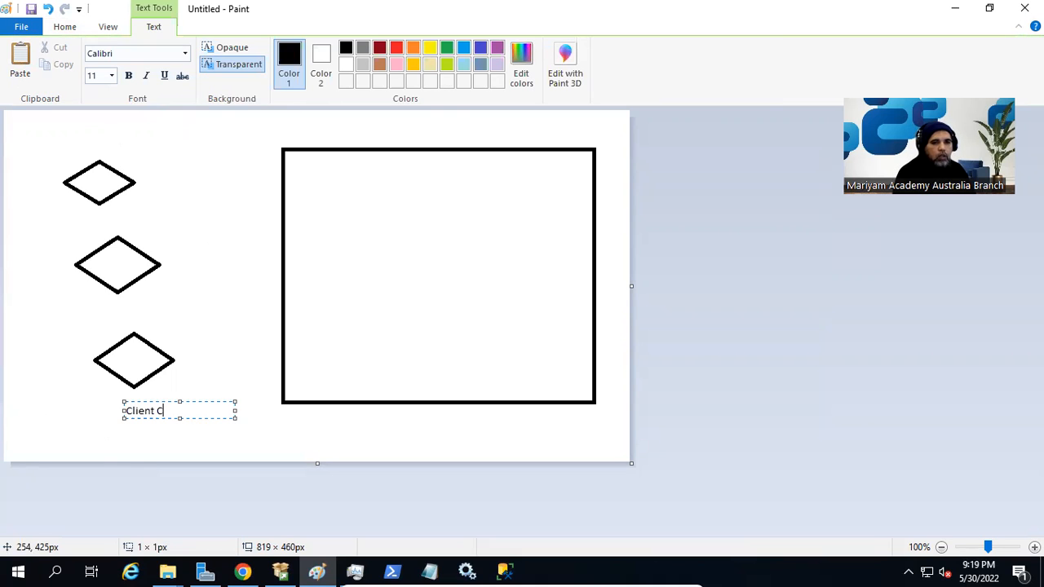
{"action": "left_click", "coordinate": [120, 211]}
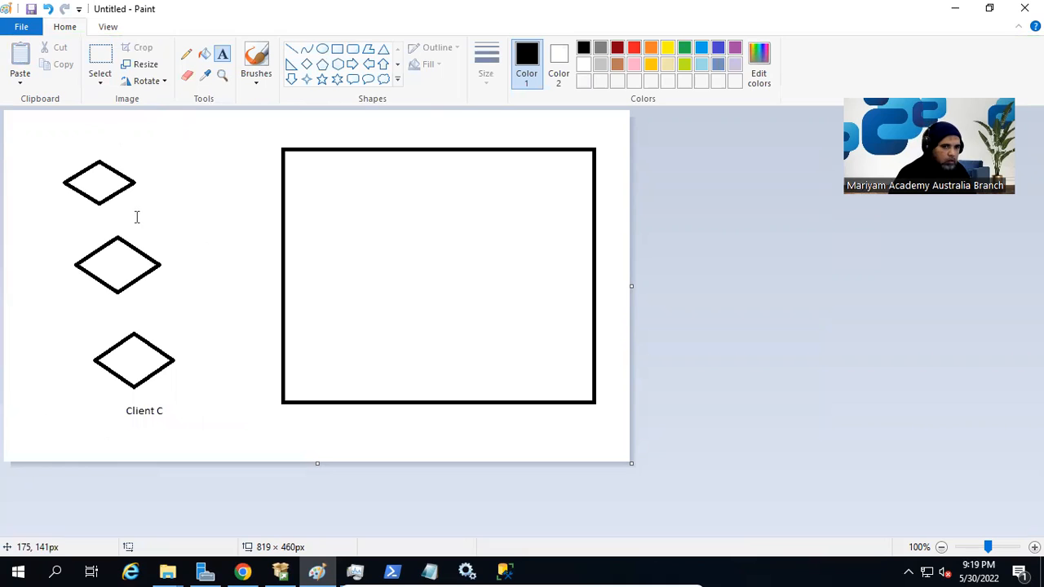
Label the top diamond 'Client A' and the middle diamond 'Client B'.
{"action": "left_click", "coordinate": [122, 199]}
{"action": "type", "text": "Client A"}
{"action": "key", "text": "Return"}
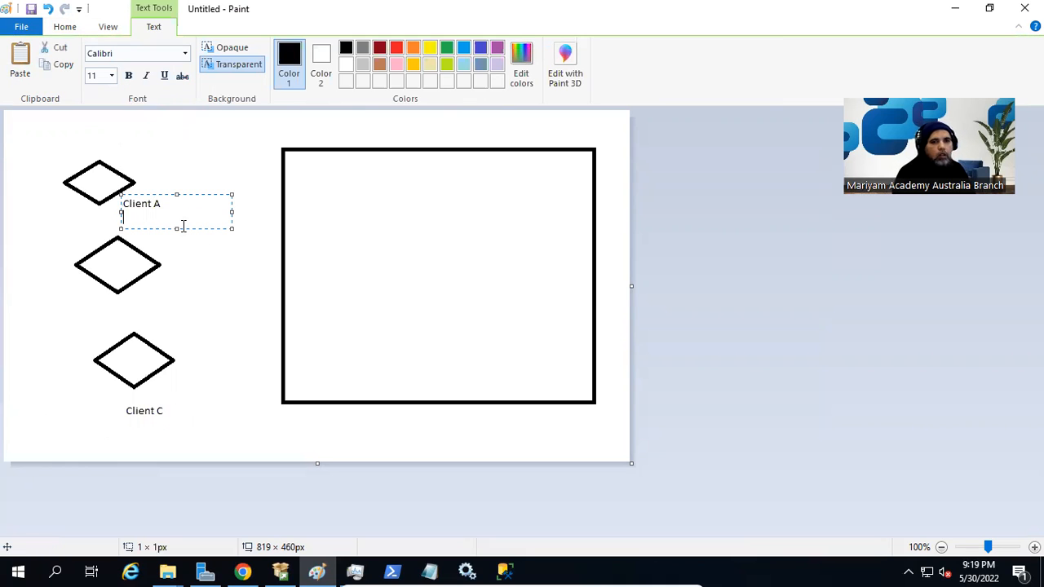
{"action": "key", "text": "BackSpace"}
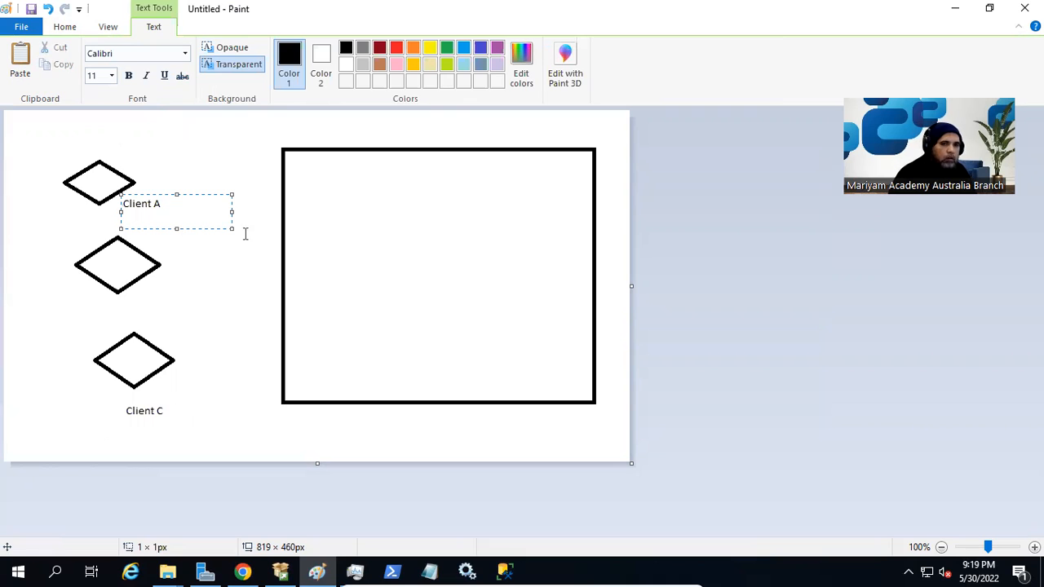
{"action": "left_click", "coordinate": [179, 302]}
{"action": "left_click", "coordinate": [156, 290]}
{"action": "type", "text": "Client B"}
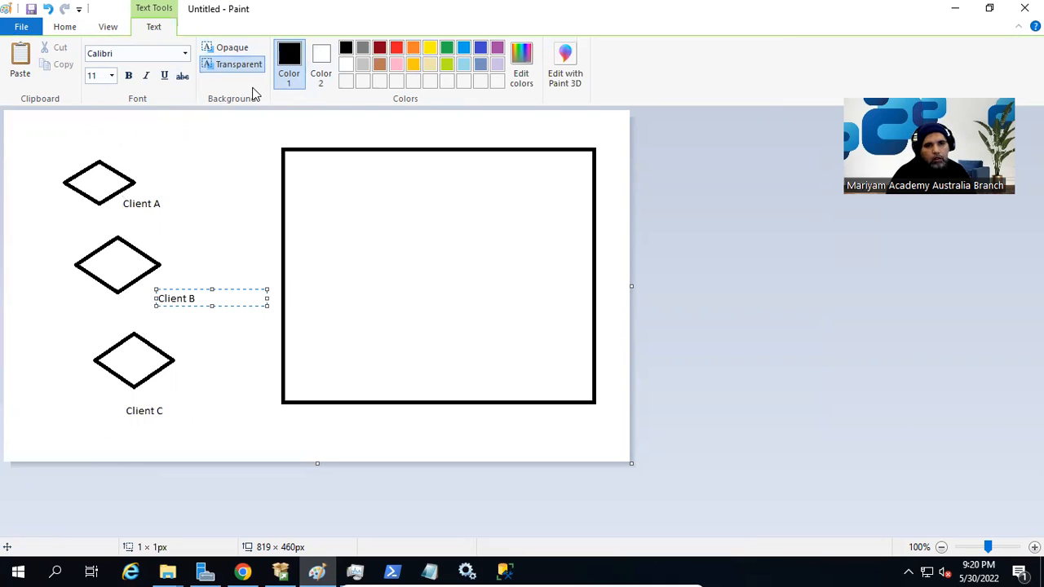
{"action": "left_click", "coordinate": [244, 231]}
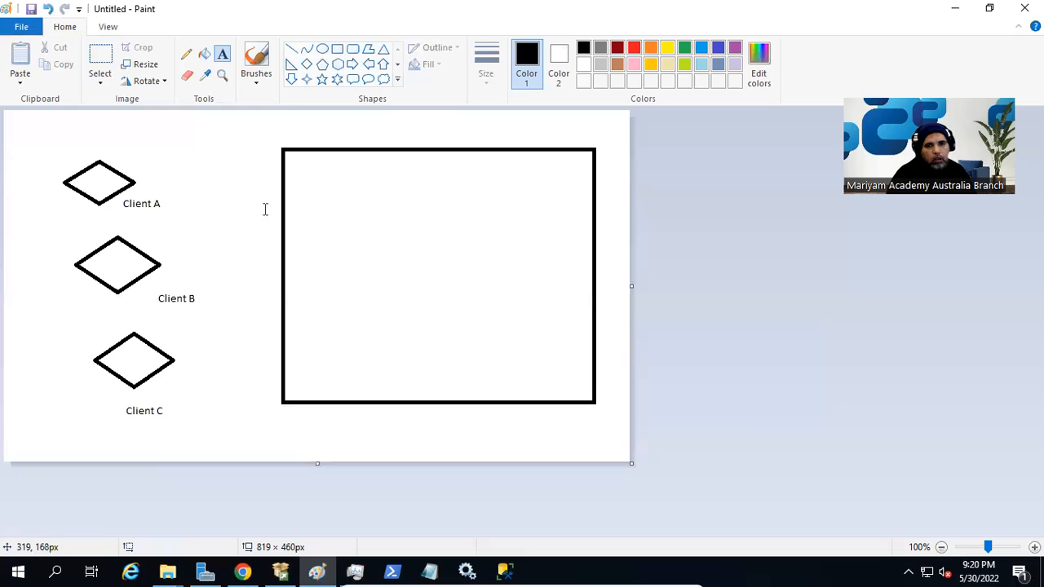
Draw four hexagons inside the large rectangle, two on top and two below.
{"action": "left_click", "coordinate": [338, 65]}
{"action": "left_click_drag", "start_coordinate": [354, 196], "coordinate": [426, 265]}
{"action": "mouse_move", "coordinate": [470, 209]}
{"action": "left_mouse_down"}
{"action": "mouse_move", "coordinate": [557, 269]}
{"action": "mouse_move", "coordinate": [560, 282]}
{"action": "left_mouse_up"}
{"action": "left_click_drag", "start_coordinate": [304, 328], "coordinate": [385, 388]}
{"action": "left_click_drag", "start_coordinate": [446, 318], "coordinate": [537, 383]}
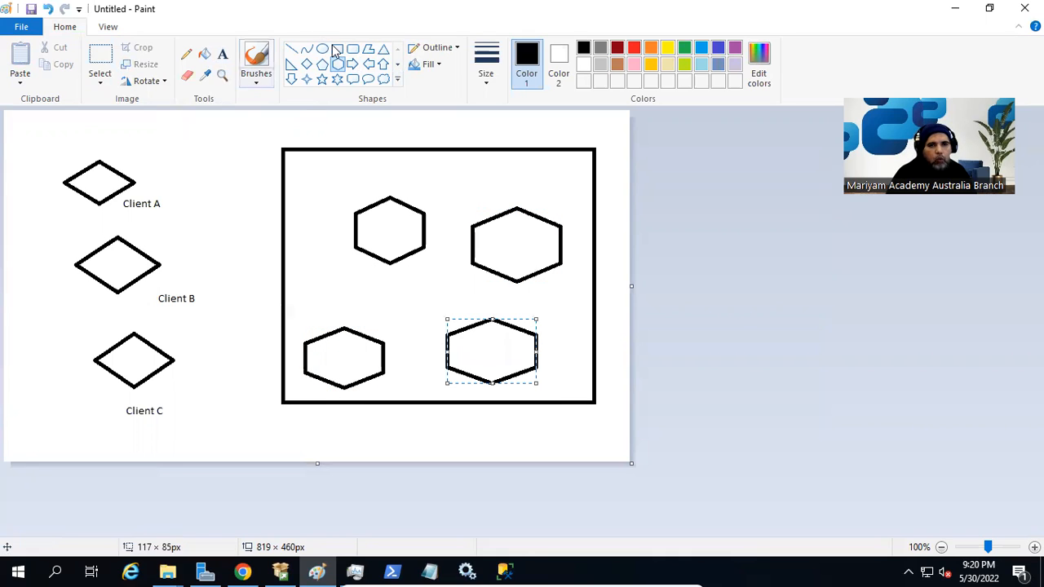
Draw straight lines from the Client A, B and C diamonds to the upper-left hexagon.
{"action": "left_click", "coordinate": [292, 51]}
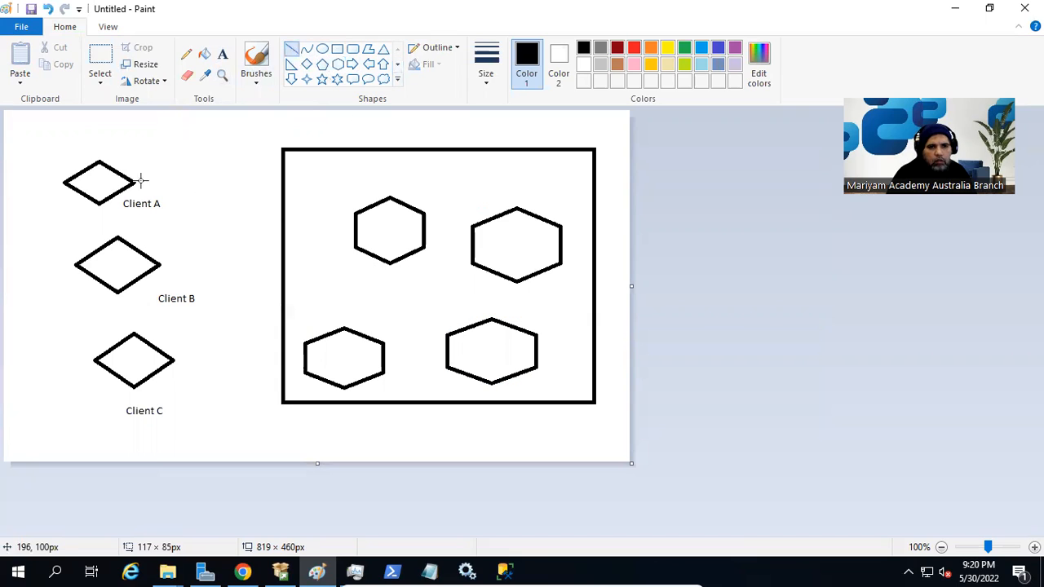
{"action": "left_click_drag", "start_coordinate": [135, 184], "coordinate": [356, 226]}
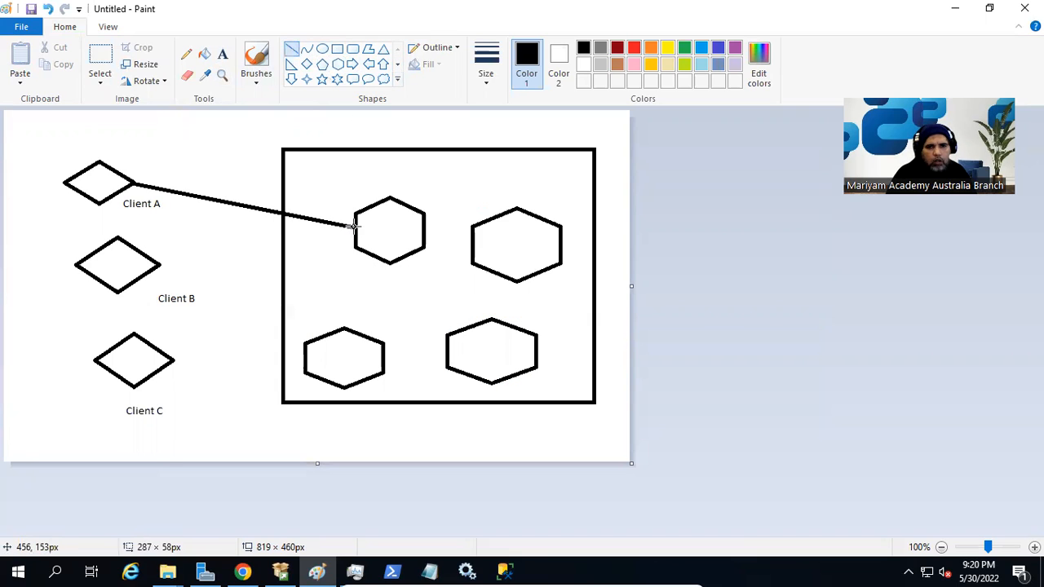
{"action": "mouse_move", "coordinate": [162, 265]}
{"action": "left_mouse_down"}
{"action": "mouse_move", "coordinate": [302, 321]}
{"action": "mouse_move", "coordinate": [322, 341]}
{"action": "mouse_move", "coordinate": [354, 244]}
{"action": "left_mouse_up"}
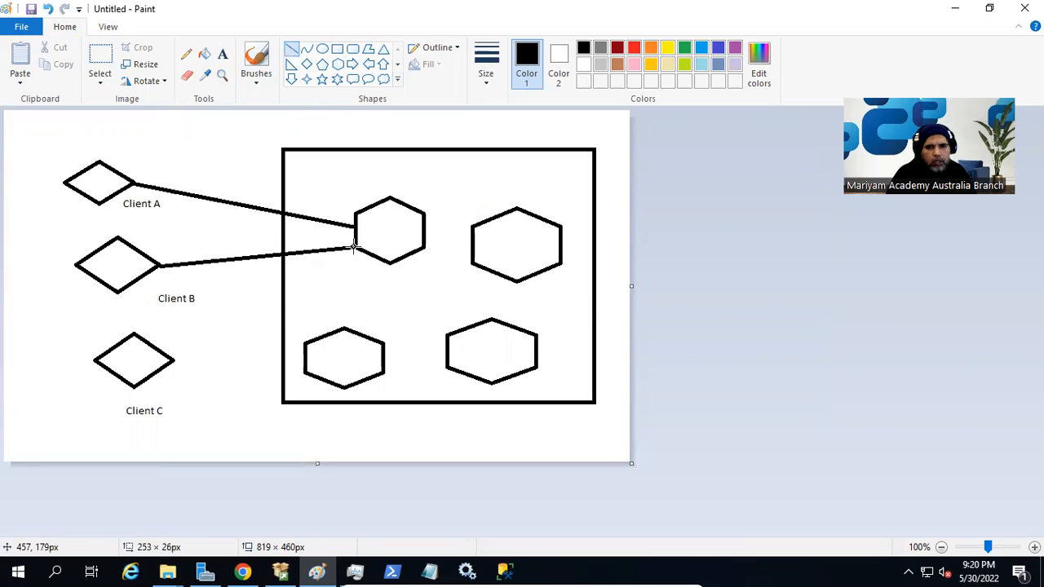
{"action": "left_click_drag", "start_coordinate": [174, 360], "coordinate": [371, 255]}
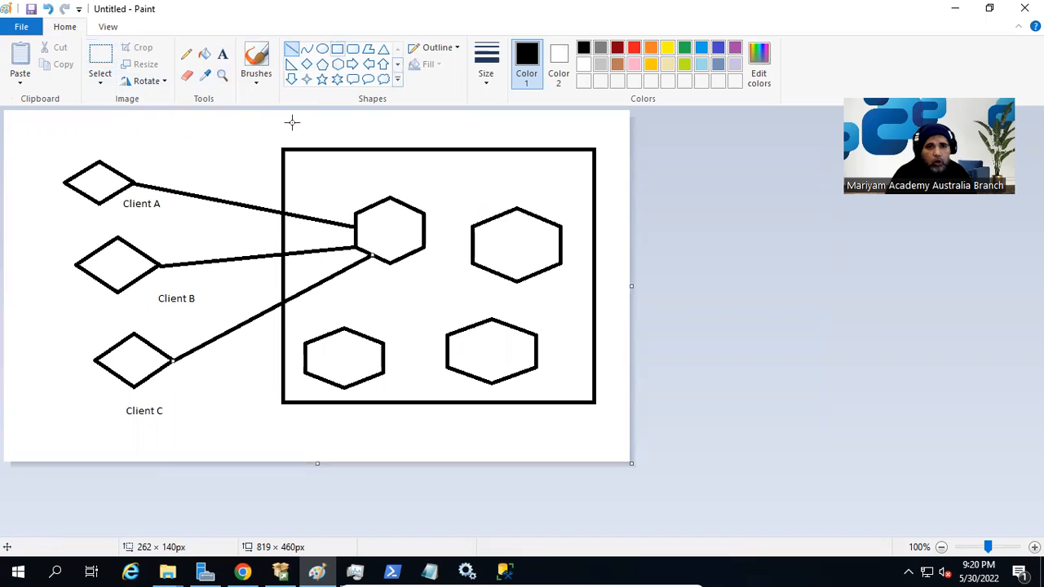
{"action": "left_click", "coordinate": [222, 55]}
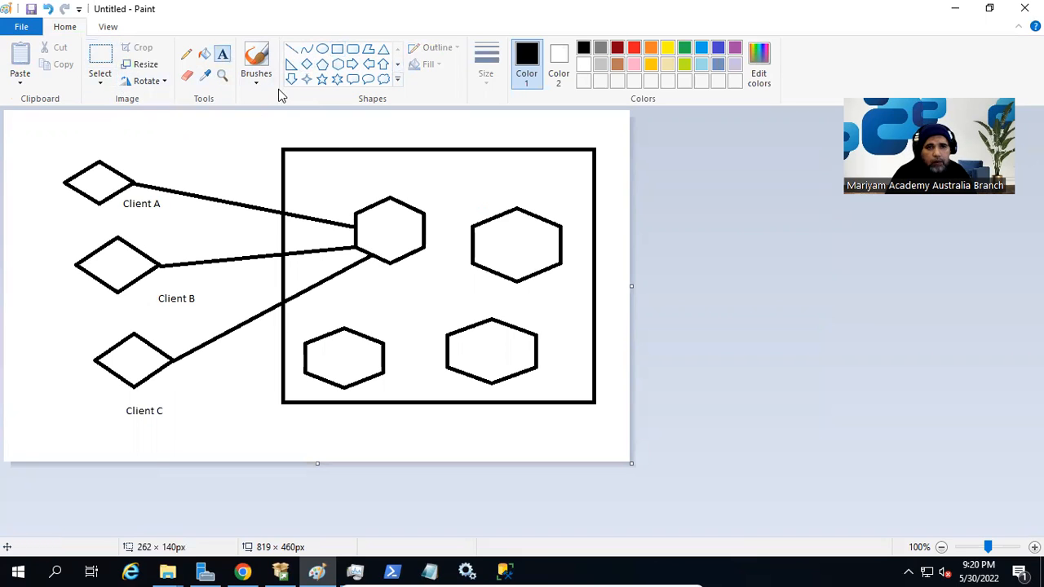
Label the large rectangle 'SYD-PROD-SQL01' above its first hexagon.
{"action": "left_click", "coordinate": [352, 174]}
{"action": "type", "text": "SYD-PROD-SQL01"}
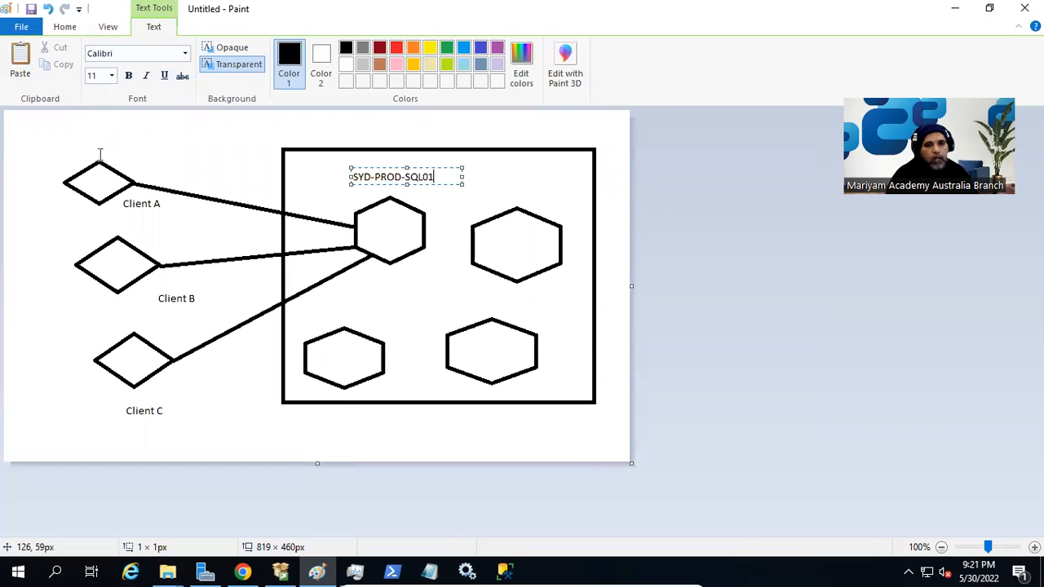
{"action": "left_click", "coordinate": [134, 144]}
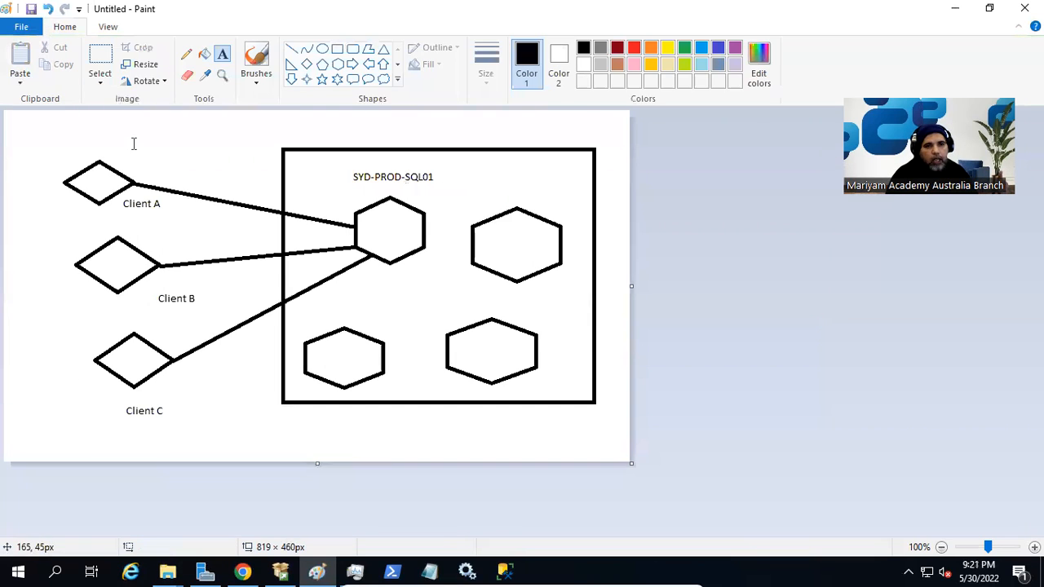
Add the label 'SQL Server Management Studio' above Client A's diamond.
{"action": "left_click", "coordinate": [117, 149]}
{"action": "type", "text": "SQL Server Nanagement"}
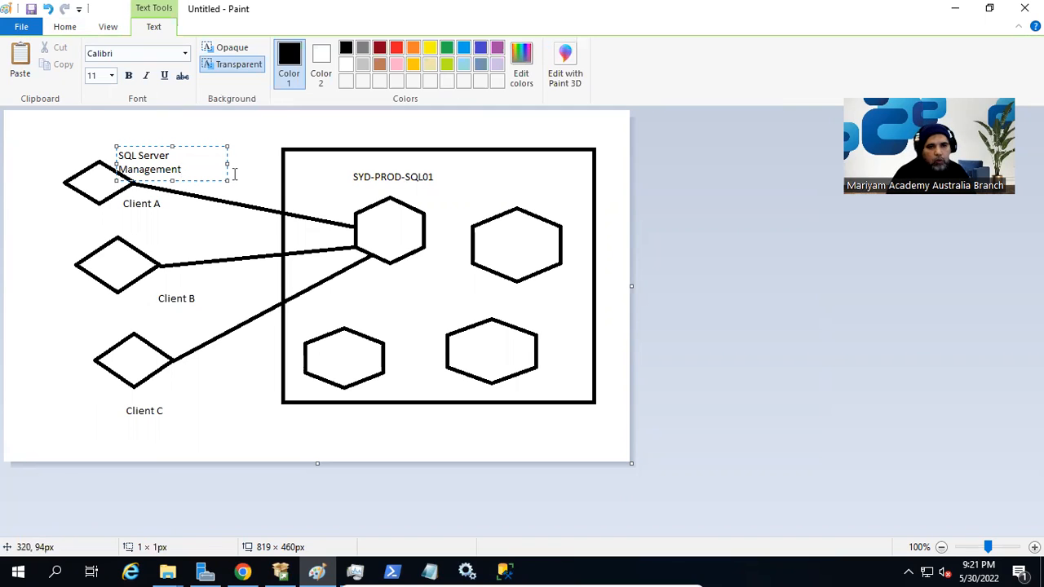
{"action": "type", "text": " Studio"}
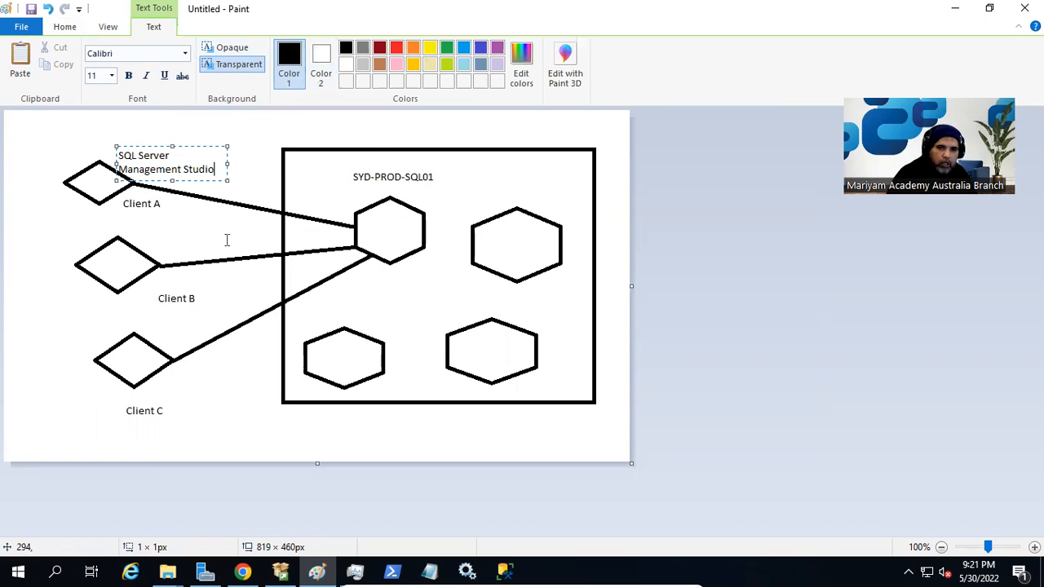
{"action": "left_click", "coordinate": [5, 233]}
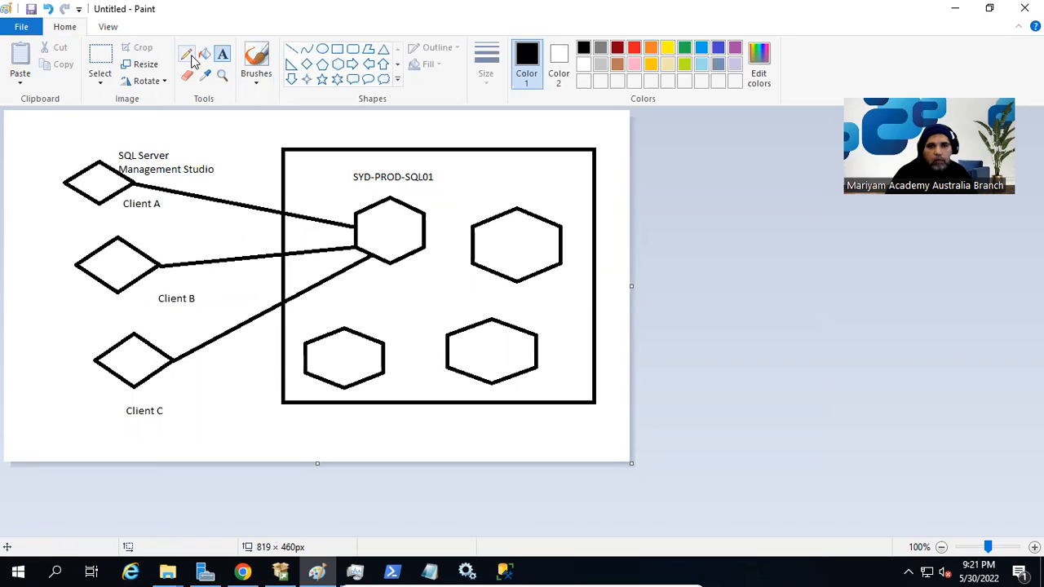
{"action": "left_click", "coordinate": [292, 49]}
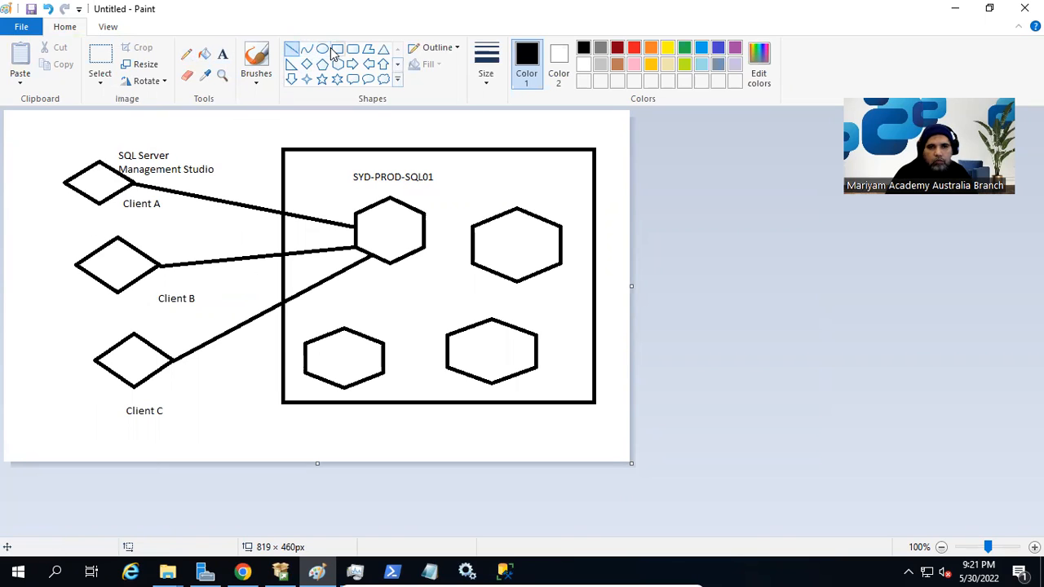
{"action": "left_click", "coordinate": [107, 63]}
Select Client A and the SYD-PROD-SQL01 hexagon in the Paint diagram, deselect, then minimize Paint.
{"action": "left_click_drag", "start_coordinate": [44, 139], "coordinate": [233, 216]}
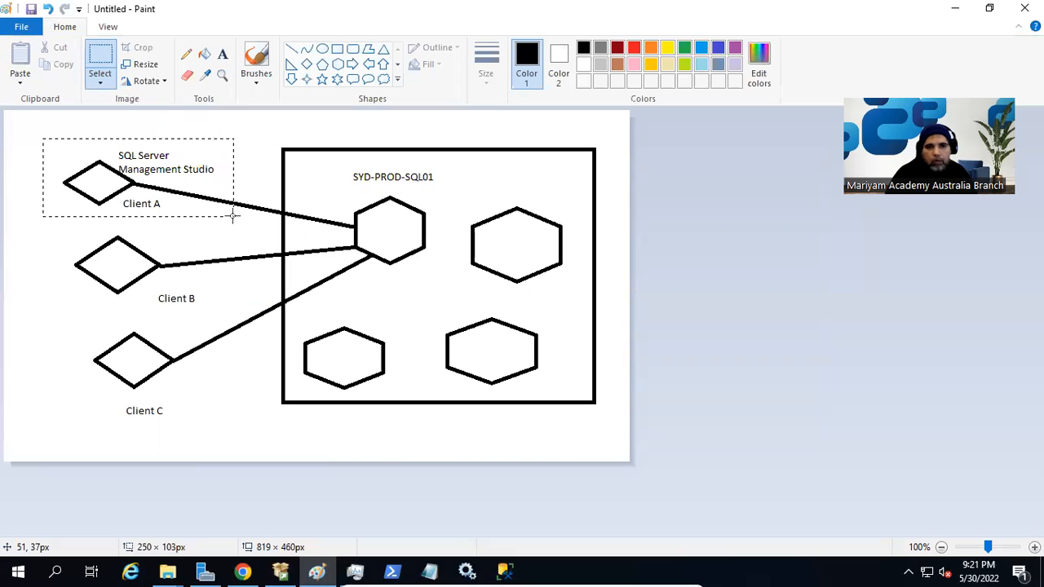
{"action": "left_click_drag", "start_coordinate": [330, 169], "coordinate": [447, 282]}
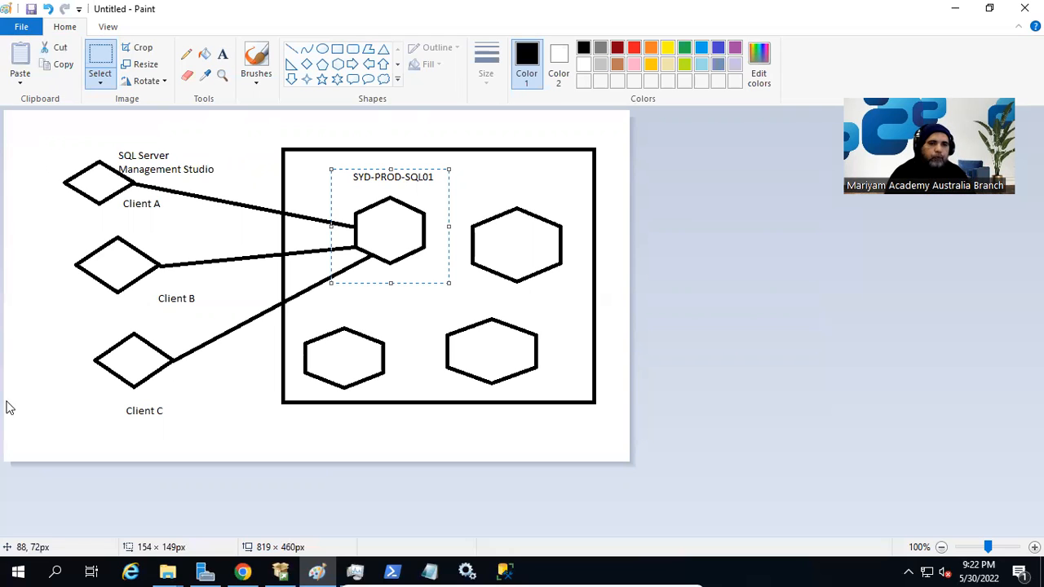
{"action": "left_click", "coordinate": [620, 368]}
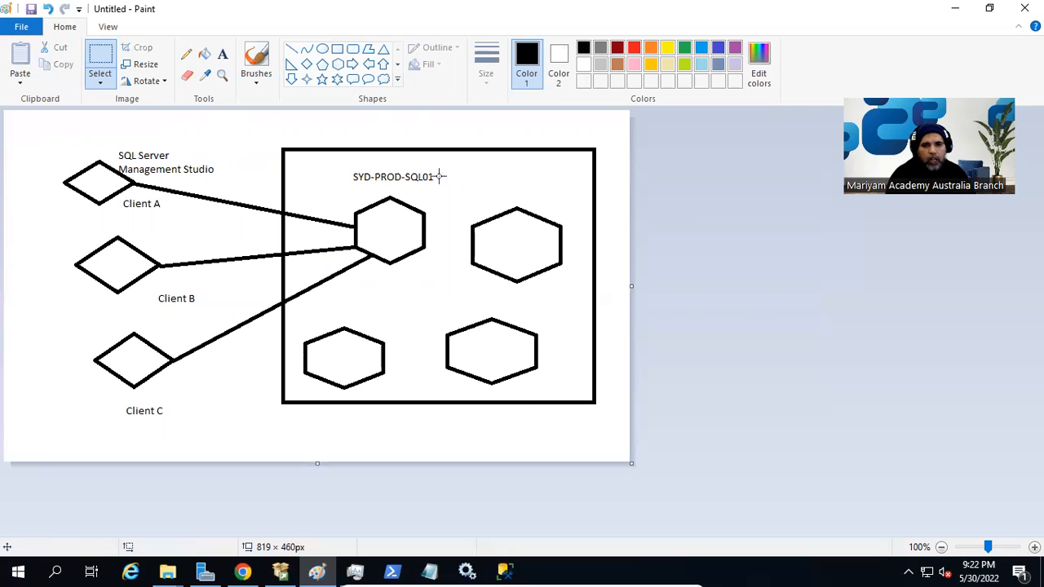
{"action": "left_click", "coordinate": [955, 9]}
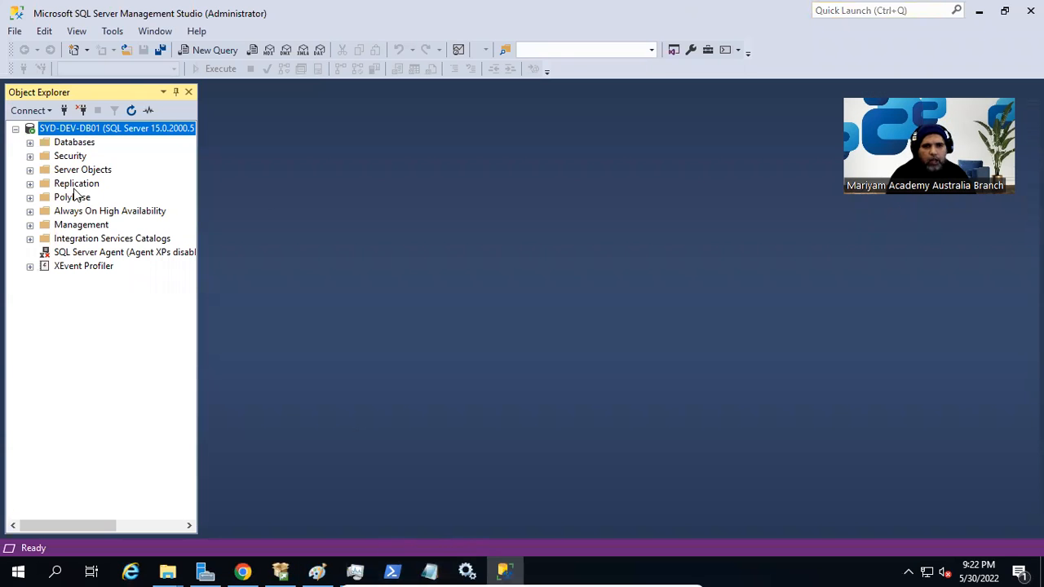
Expand Databases, show Object Explorer Details, widen the tree, and browse System Databases and tempdb.
{"action": "left_click", "coordinate": [29, 142]}
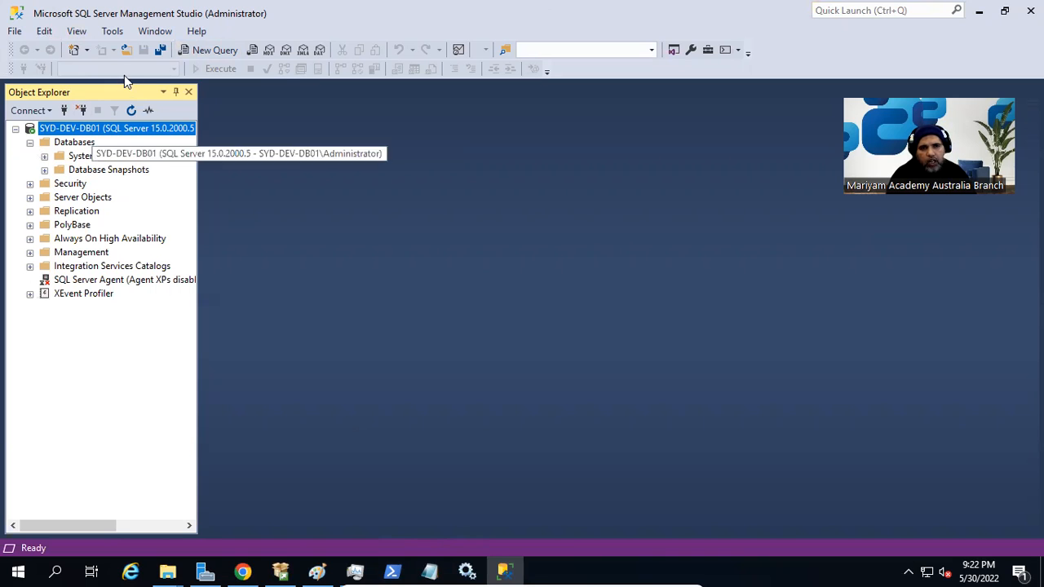
{"action": "left_click", "coordinate": [79, 31]}
{"action": "left_click", "coordinate": [154, 65]}
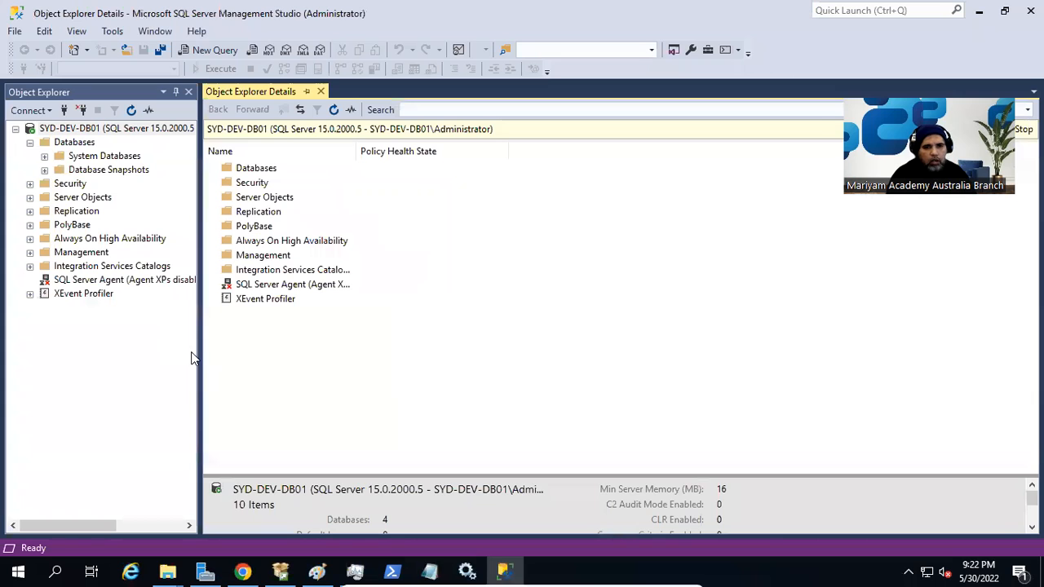
{"action": "left_click_drag", "start_coordinate": [201, 355], "coordinate": [280, 356]}
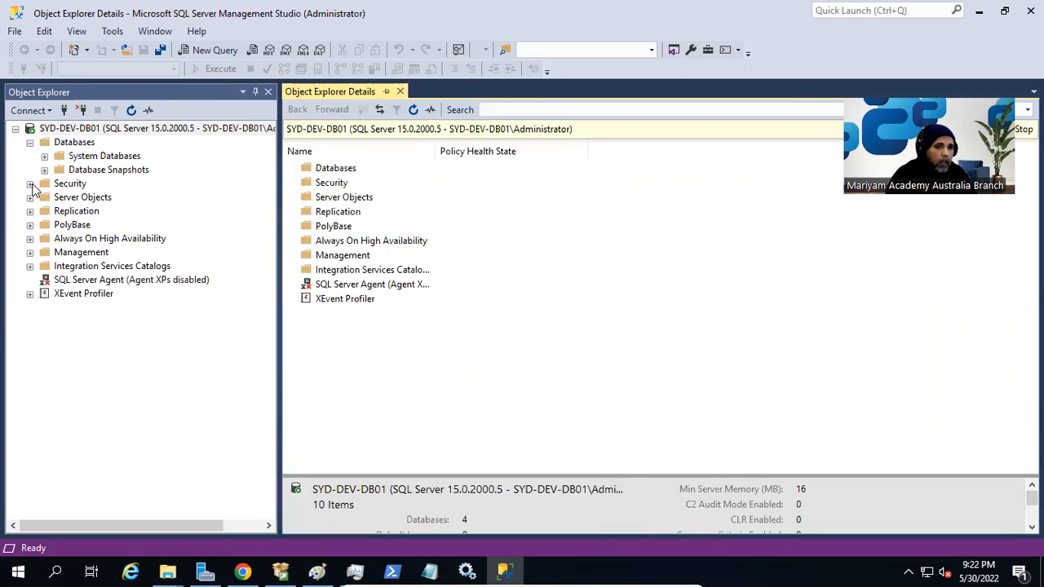
{"action": "double_click", "coordinate": [100, 157]}
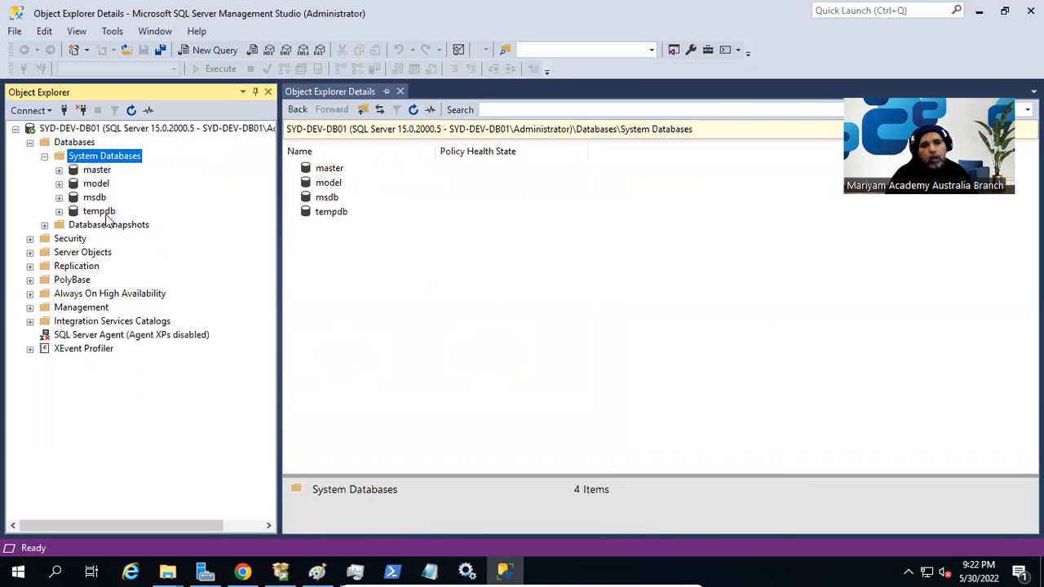
{"action": "left_click", "coordinate": [102, 212]}
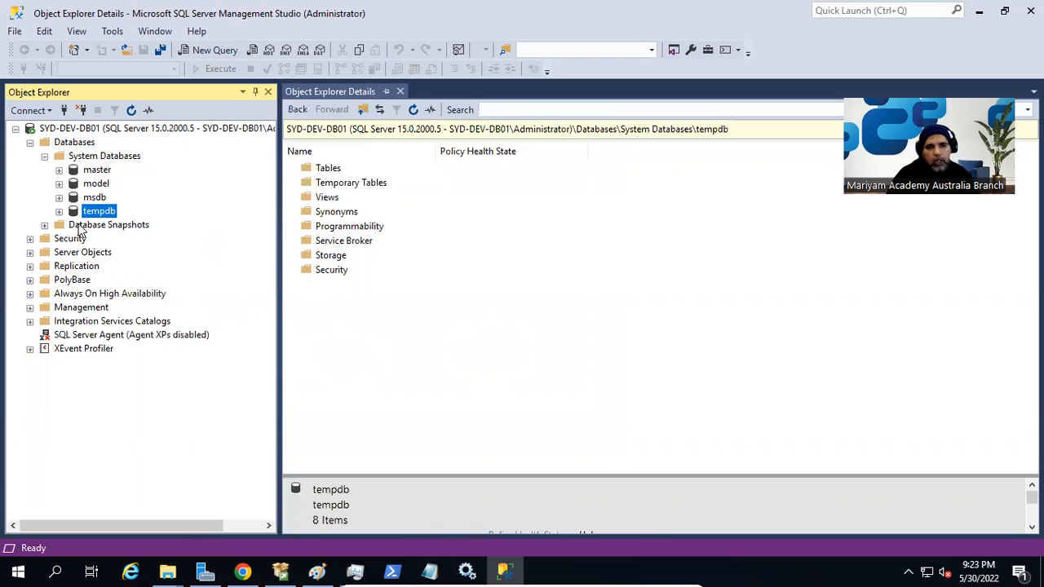
{"action": "left_click", "coordinate": [30, 142]}
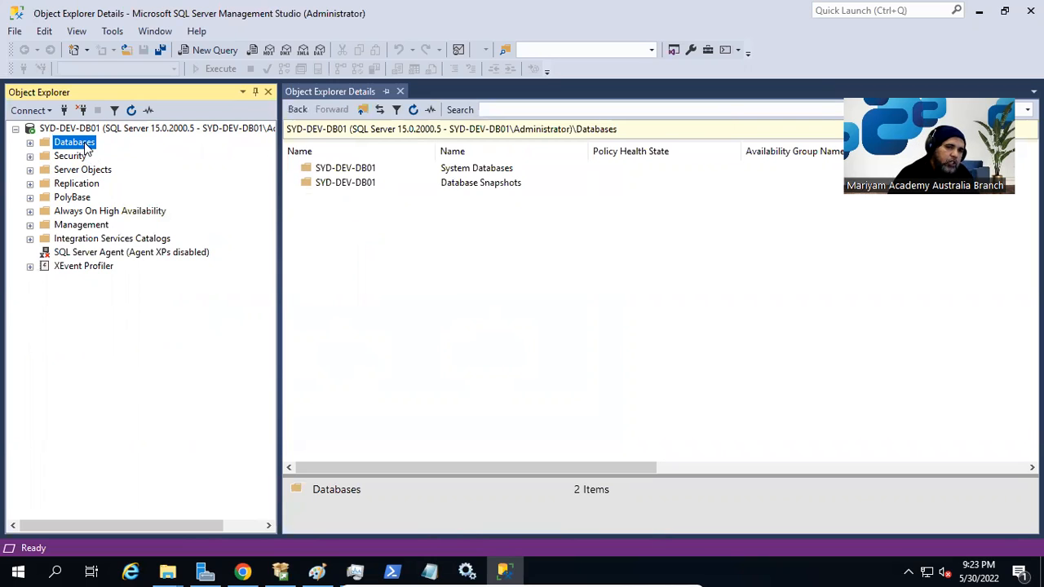
Choose New Database... from the Databases folder's right-click menu on SYD-DEV-DB01.
{"action": "right_click", "coordinate": [85, 148]}
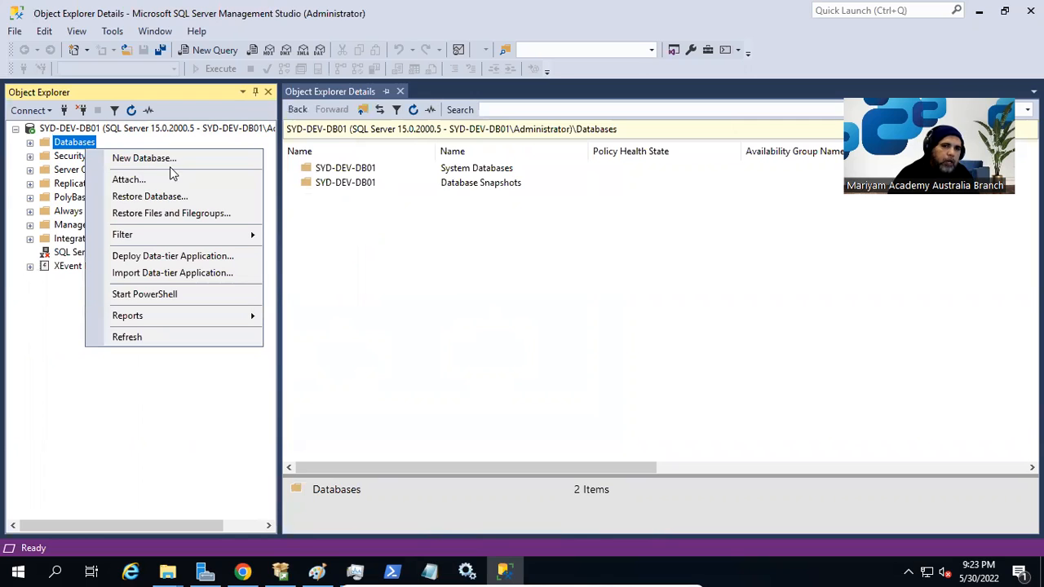
{"action": "left_click", "coordinate": [173, 161]}
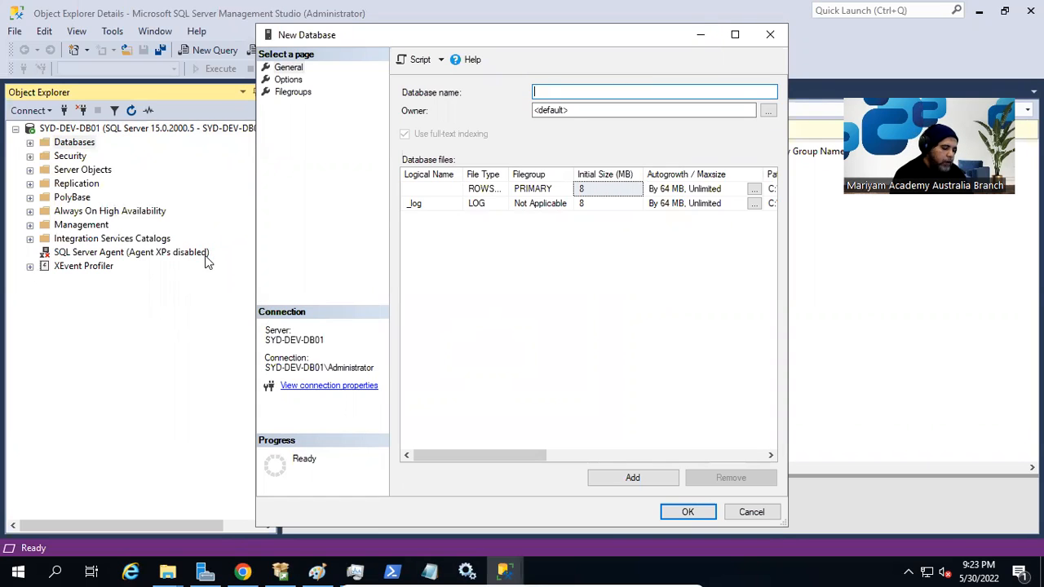
Name the database ANALYTICS_DEV, widen the dialog, and auto-fit the Logical Name column.
{"action": "type", "text": "AN"}
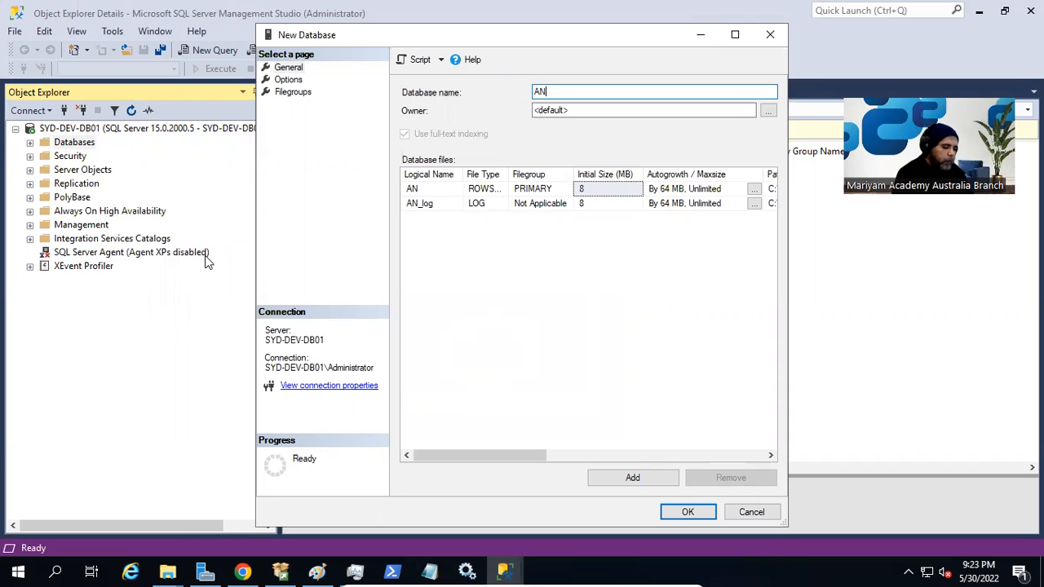
{"action": "type", "text": "ALYTICS_DEV"}
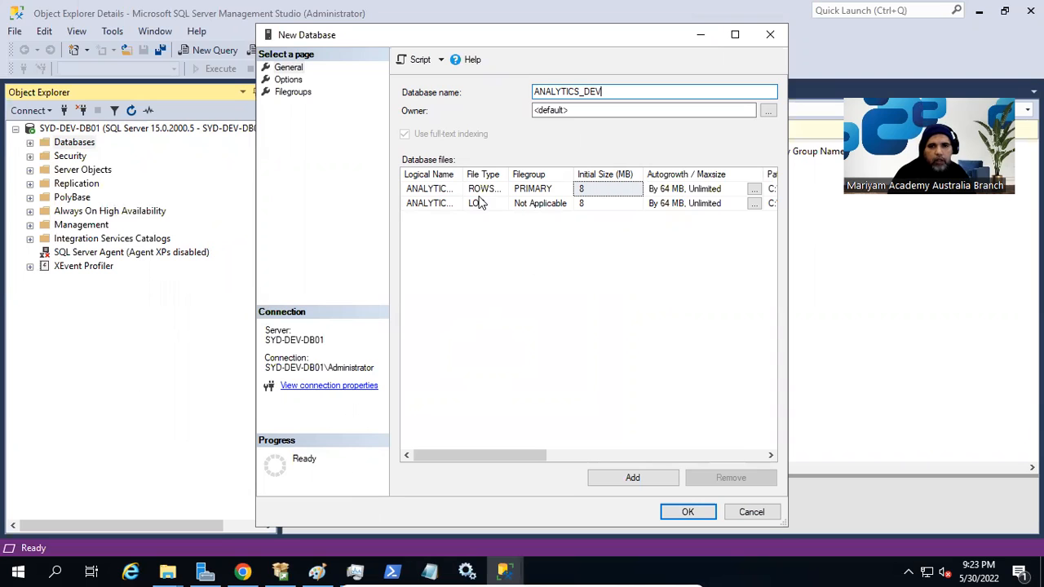
{"action": "left_click_drag", "start_coordinate": [787, 209], "coordinate": [924, 216]}
{"action": "left_click_drag", "start_coordinate": [634, 34], "coordinate": [463, 34]}
{"action": "double_click", "coordinate": [295, 174]}
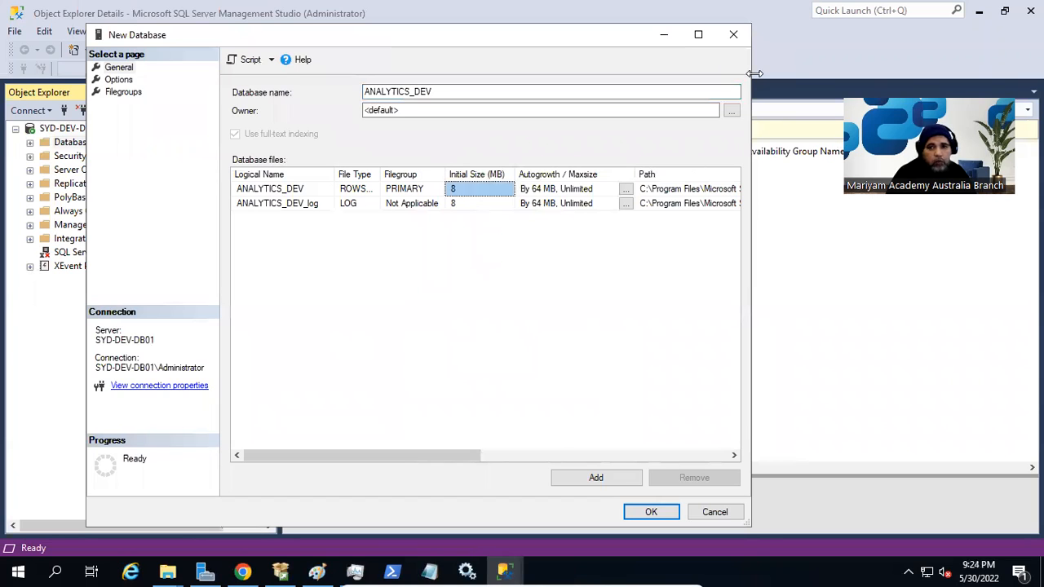
Widen the New Database dialog and its Logical Name and File Type columns to show ROWS Data fully.
{"action": "left_click_drag", "start_coordinate": [754, 73], "coordinate": [859, 75]}
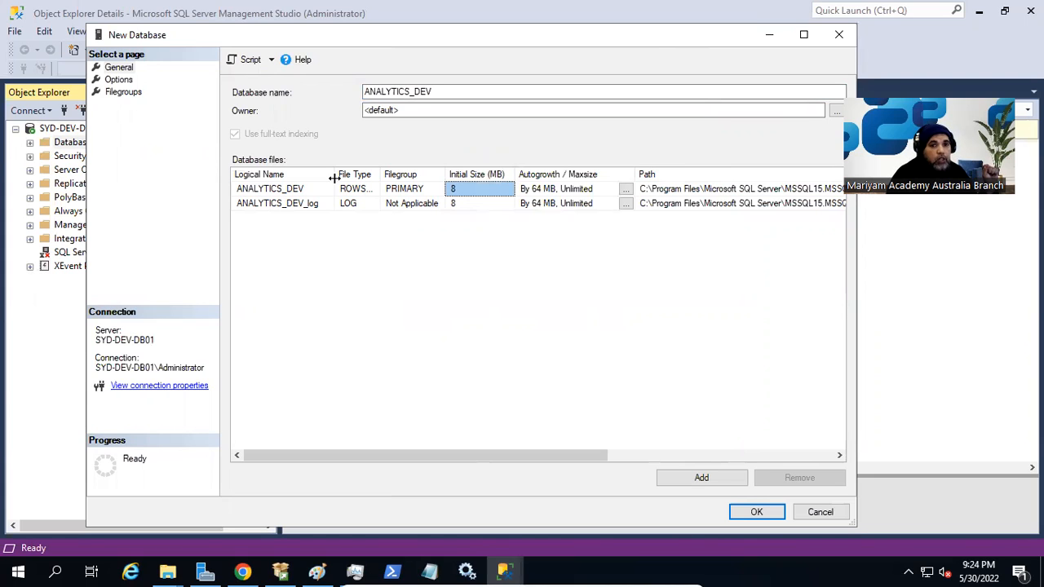
{"action": "left_click_drag", "start_coordinate": [334, 177], "coordinate": [341, 178]}
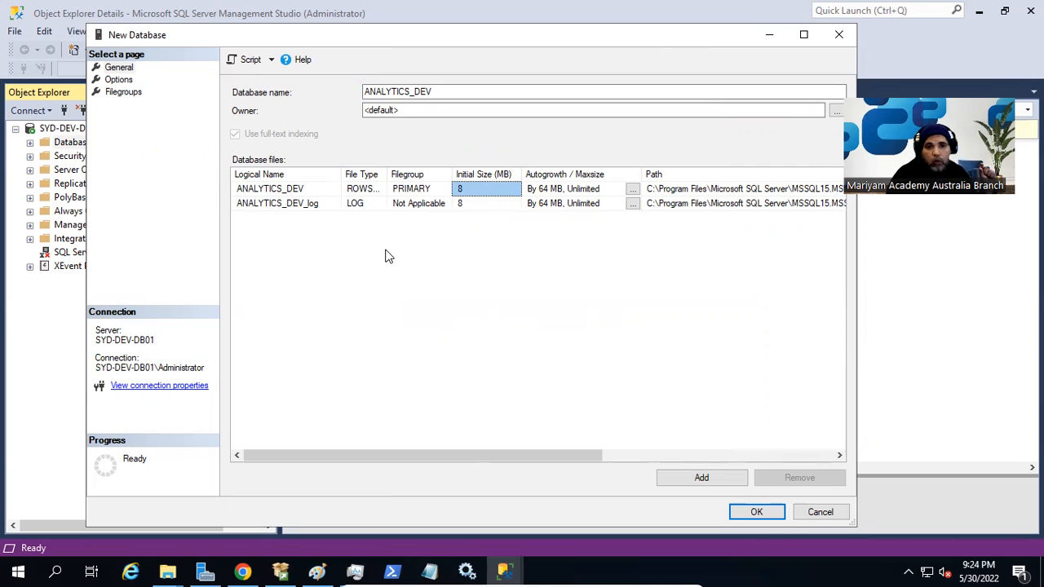
{"action": "left_click_drag", "start_coordinate": [341, 175], "coordinate": [368, 174]}
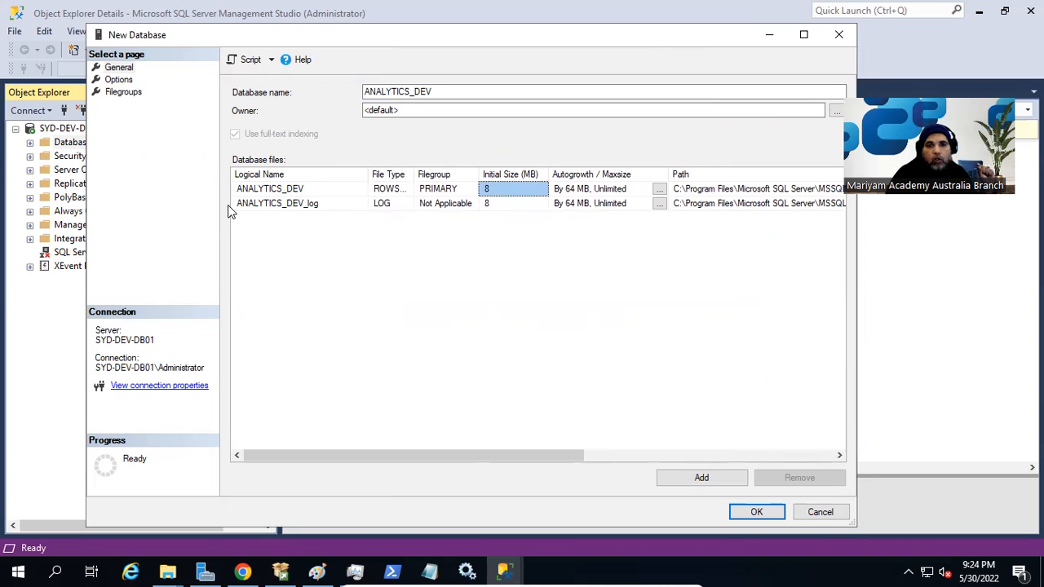
{"action": "left_click", "coordinate": [307, 204]}
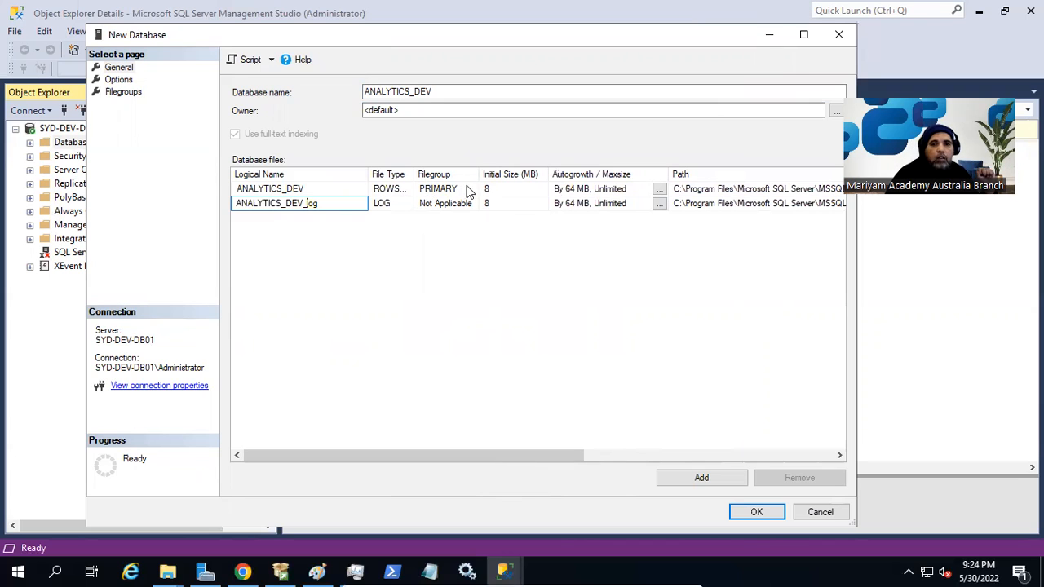
{"action": "left_click", "coordinate": [404, 192]}
{"action": "left_click", "coordinate": [451, 192]}
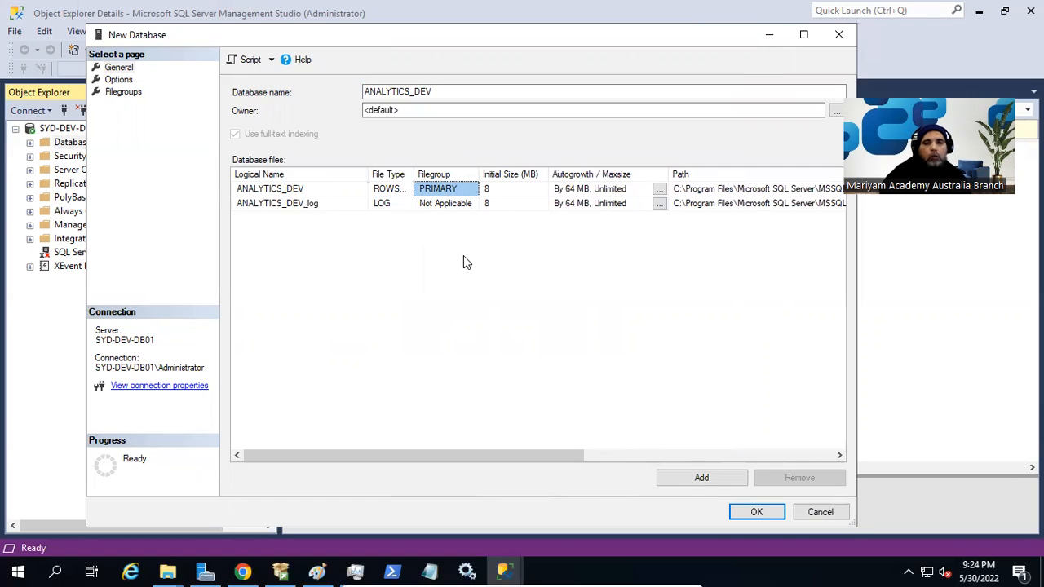
{"action": "left_click_drag", "start_coordinate": [416, 168], "coordinate": [456, 170]}
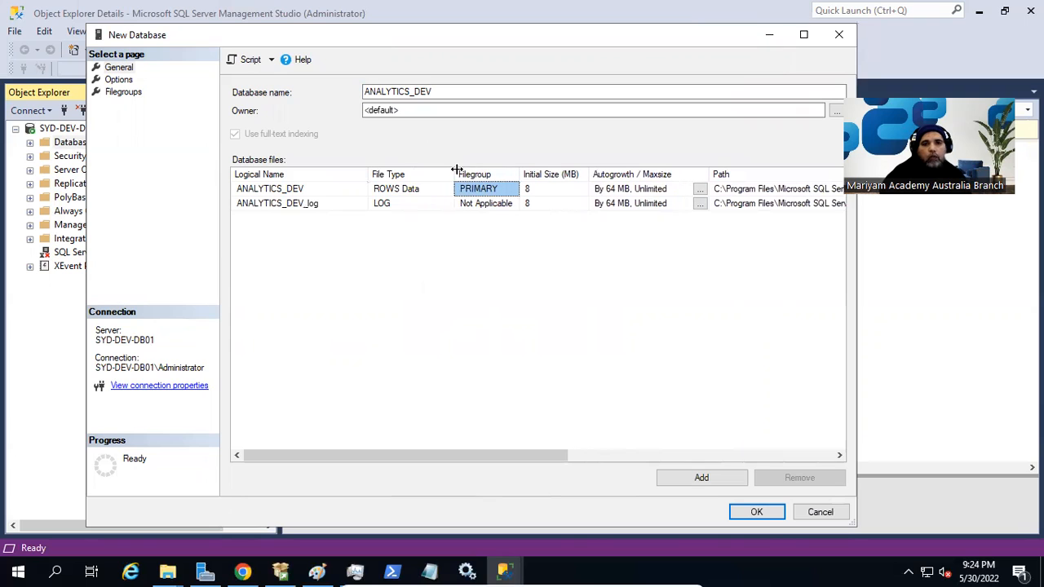
Select the ANALYTICS_DEV row's ROWS Data cell, then its Initial Size (MB) cell for editing.
{"action": "left_click", "coordinate": [433, 194]}
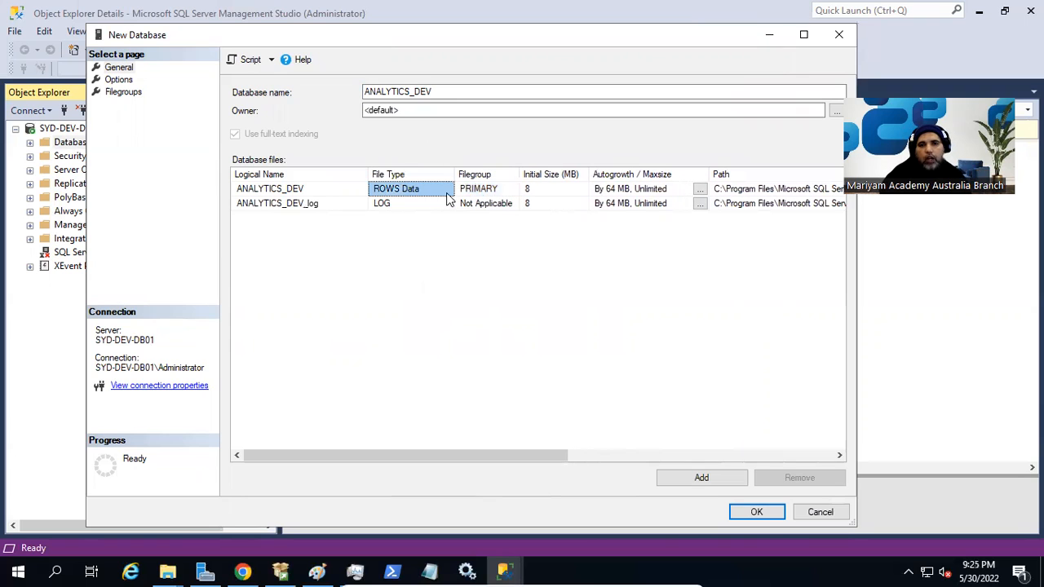
{"action": "left_click", "coordinate": [541, 194]}
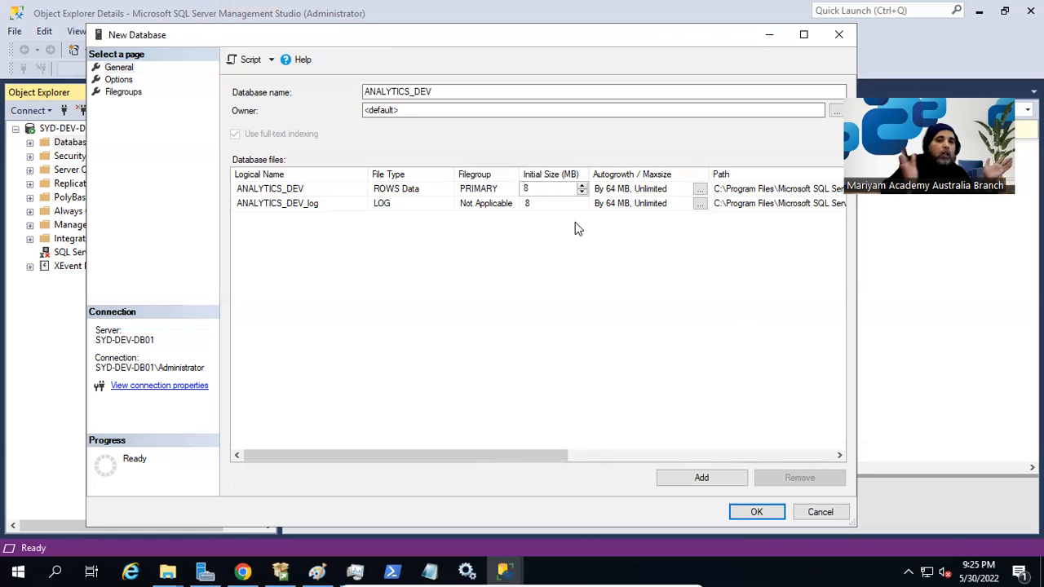
Replace the 8 MB initial size with 1,024 MB and open the Autogrowth / Maxsize settings.
{"action": "key", "text": "ctrl+a"}
{"action": "type", "text": "1,02"}
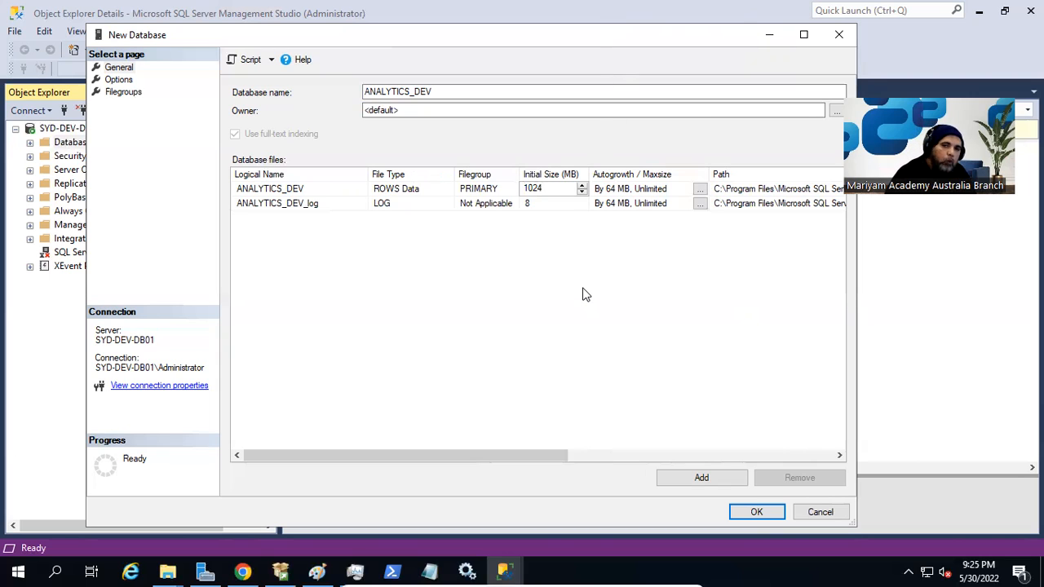
{"action": "type", "text": "4"}
{"action": "key", "text": "Return"}
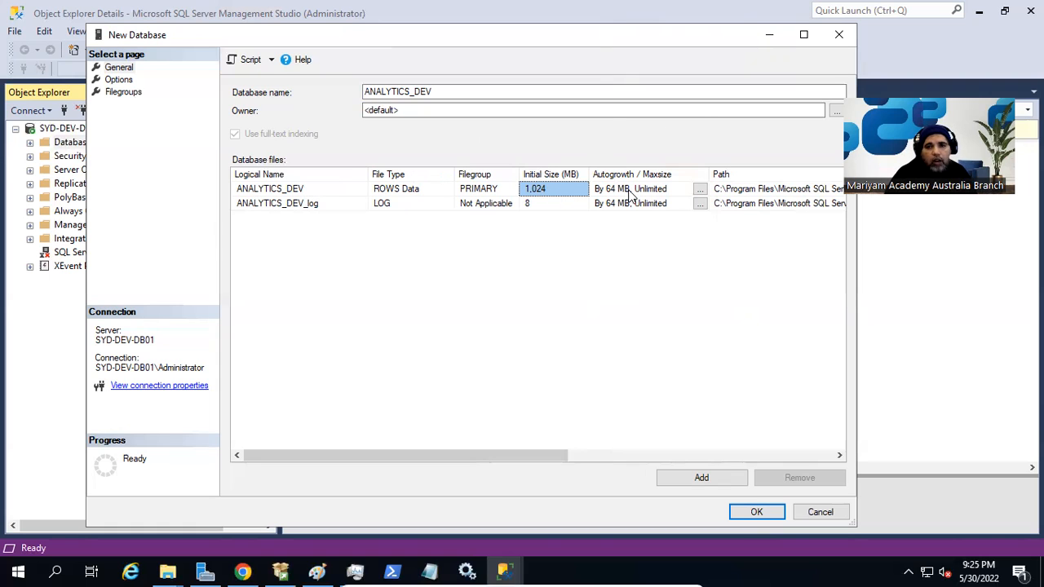
{"action": "left_click", "coordinate": [699, 189]}
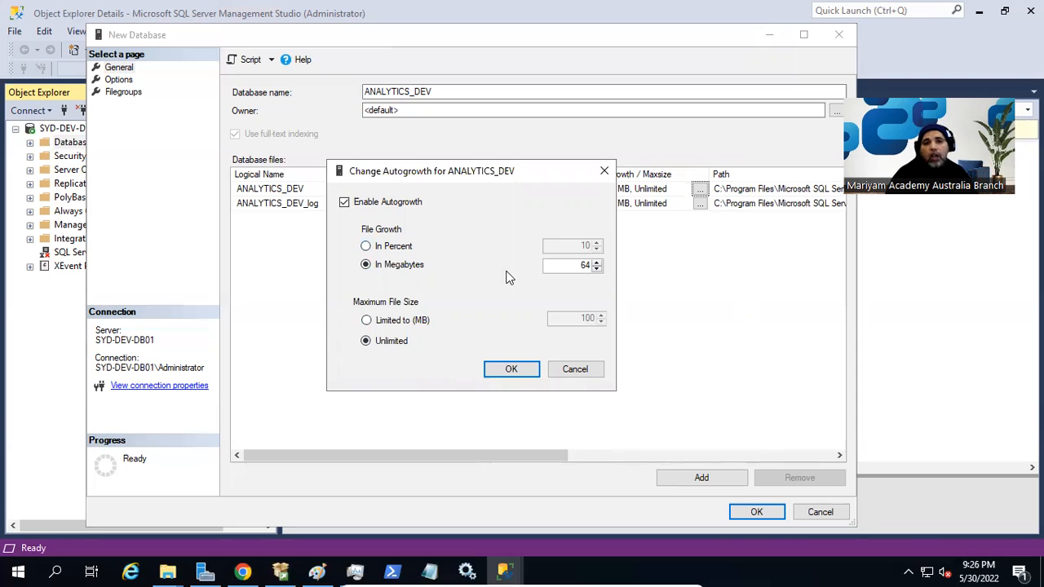
Switch the data file to 10 percent growth with maximum size limited to 100 MB.
{"action": "left_click", "coordinate": [408, 248]}
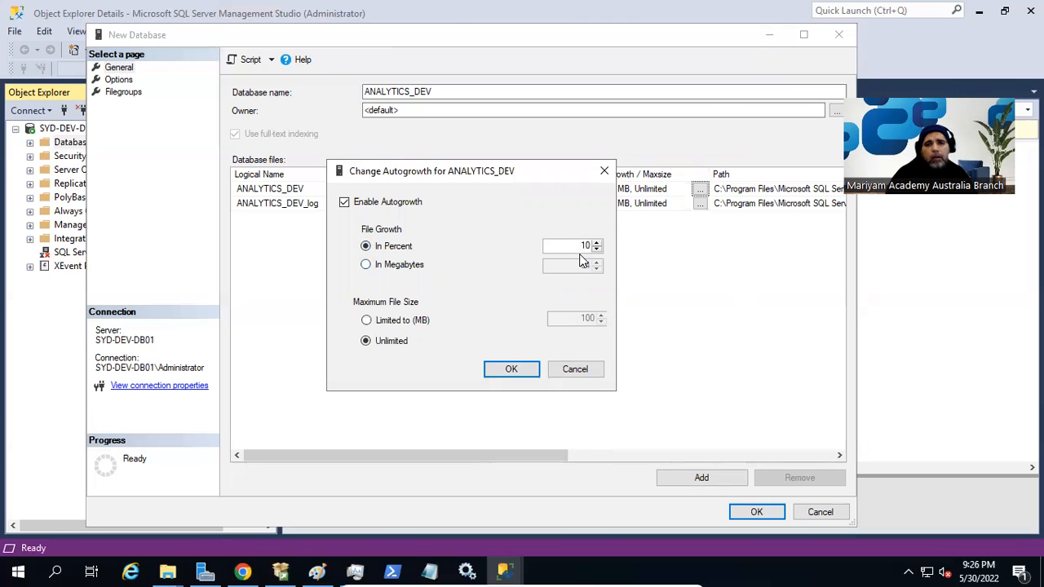
{"action": "left_click_drag", "start_coordinate": [533, 175], "coordinate": [404, 225]}
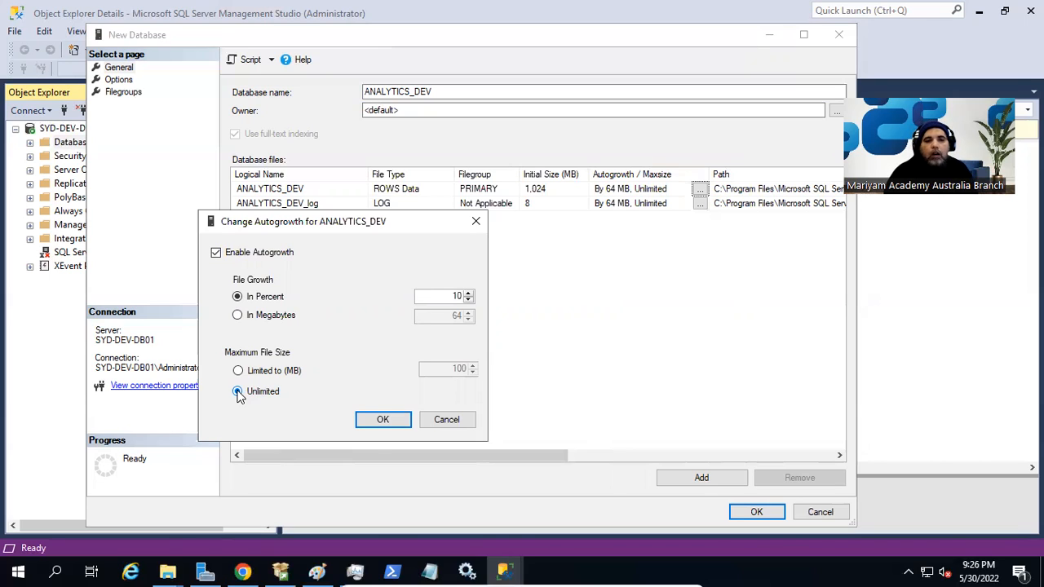
{"action": "left_click_drag", "start_coordinate": [372, 225], "coordinate": [490, 117]}
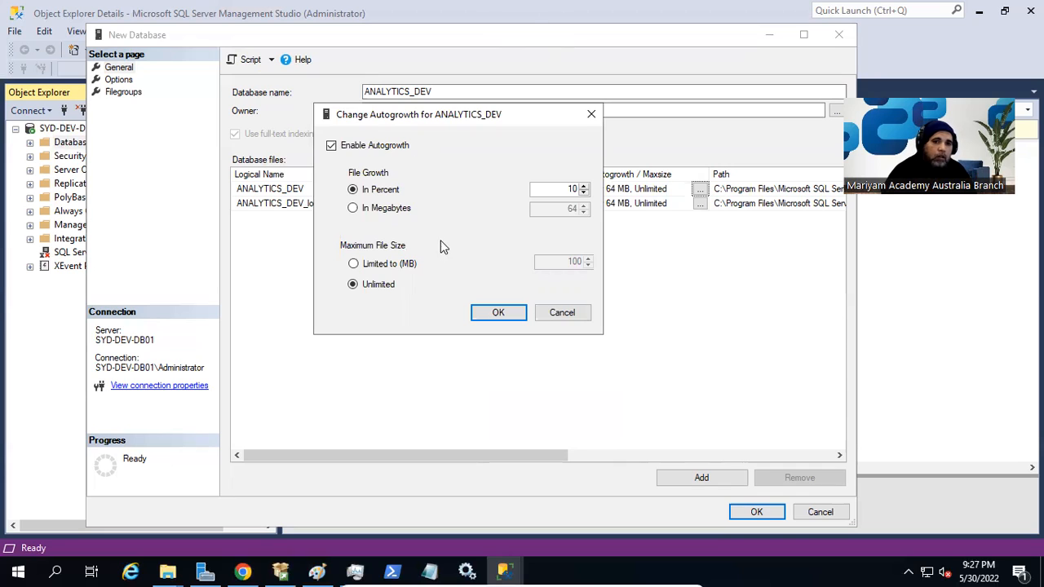
{"action": "left_click", "coordinate": [410, 265]}
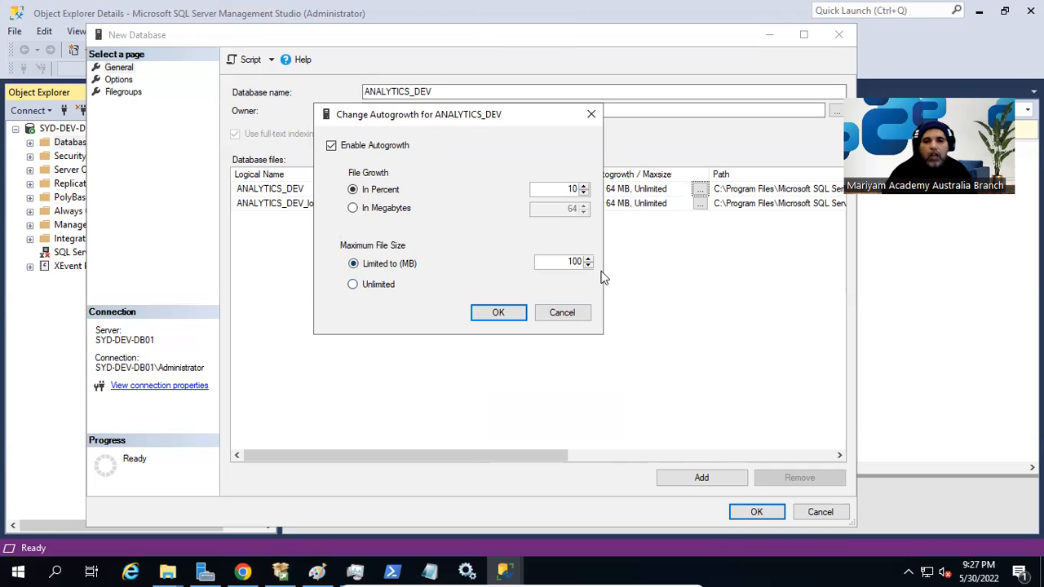
{"action": "mouse_move", "coordinate": [167, 571]}
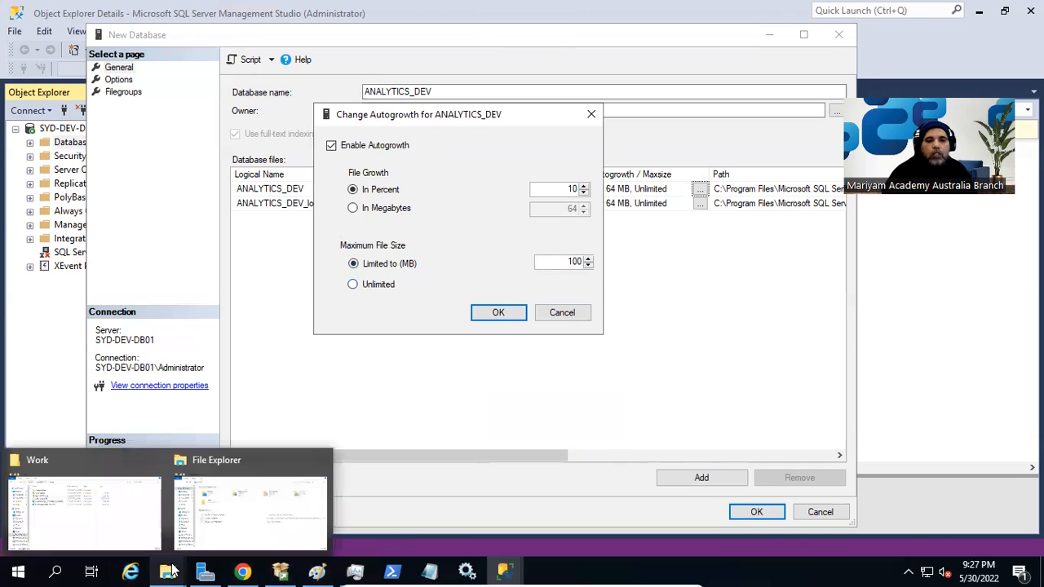
{"action": "left_click", "coordinate": [266, 534]}
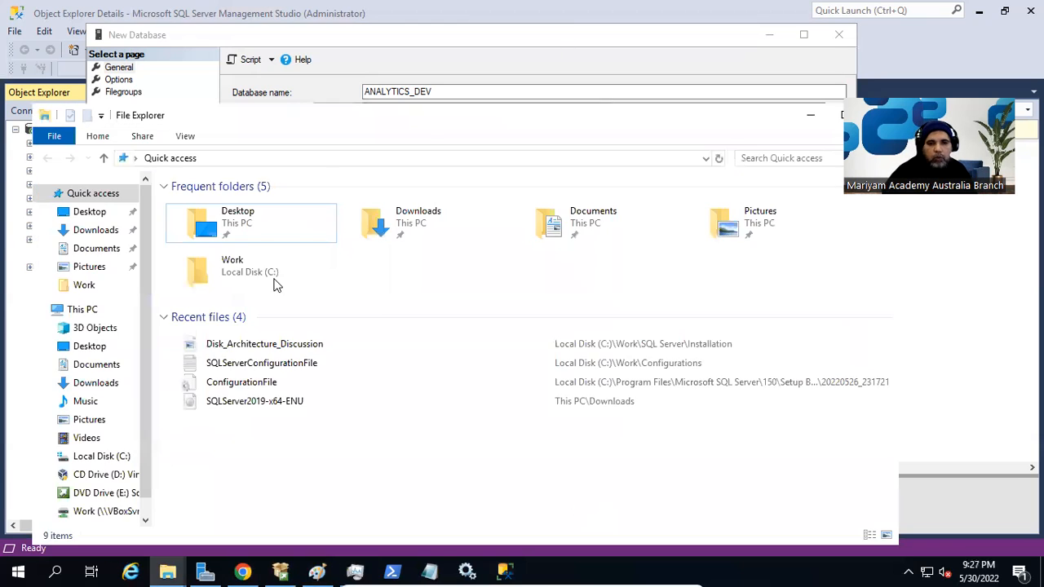
{"action": "double_click", "coordinate": [549, 122]}
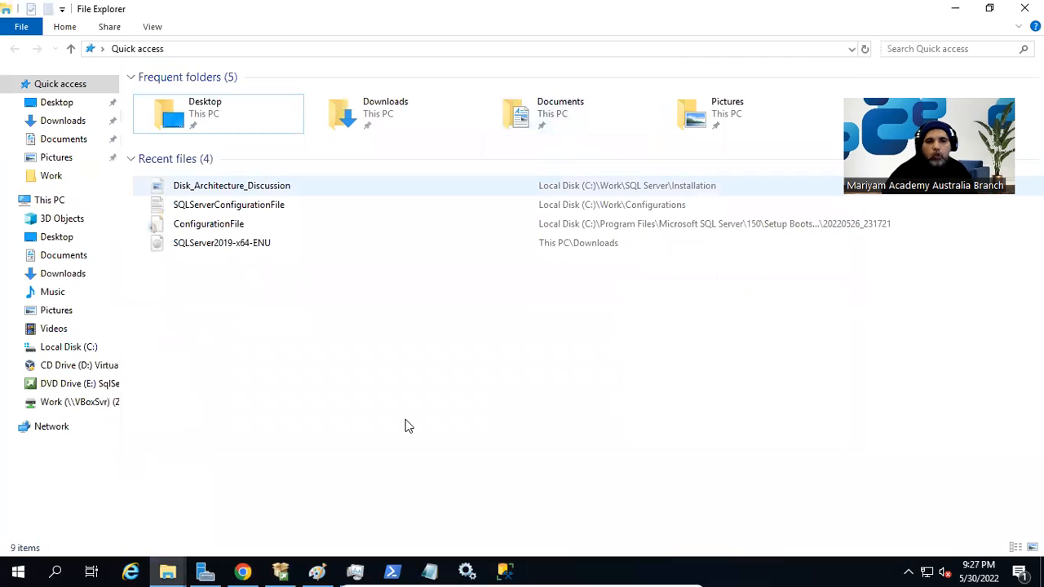
{"action": "left_click", "coordinate": [47, 202]}
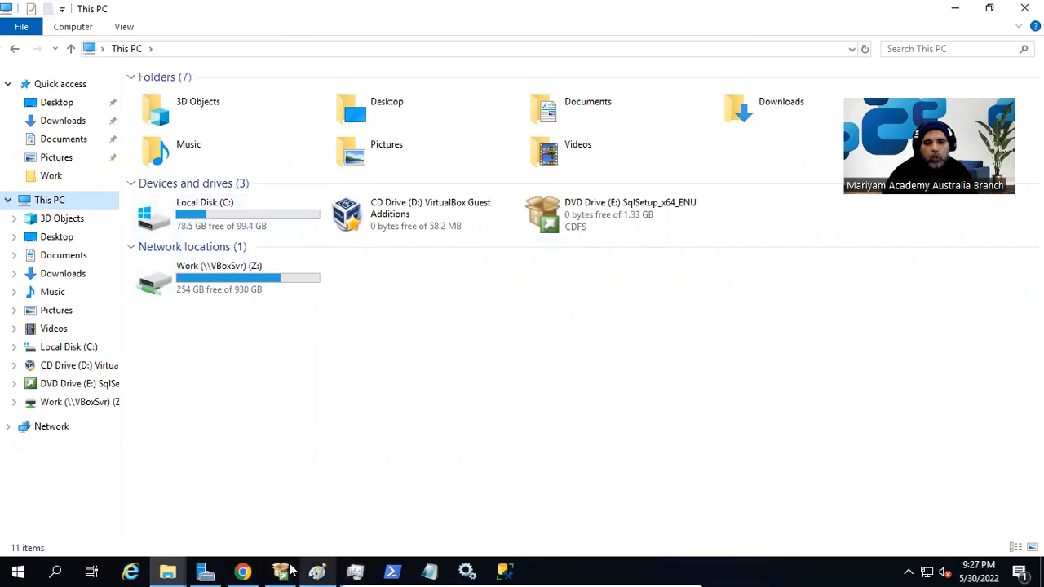
{"action": "mouse_move", "coordinate": [495, 571]}
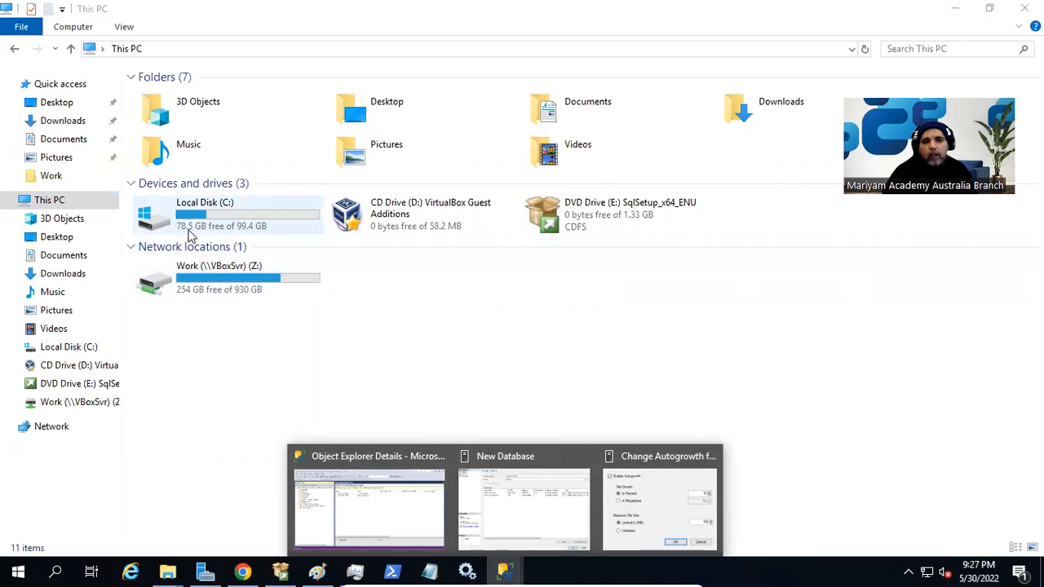
{"action": "left_click", "coordinate": [646, 490]}
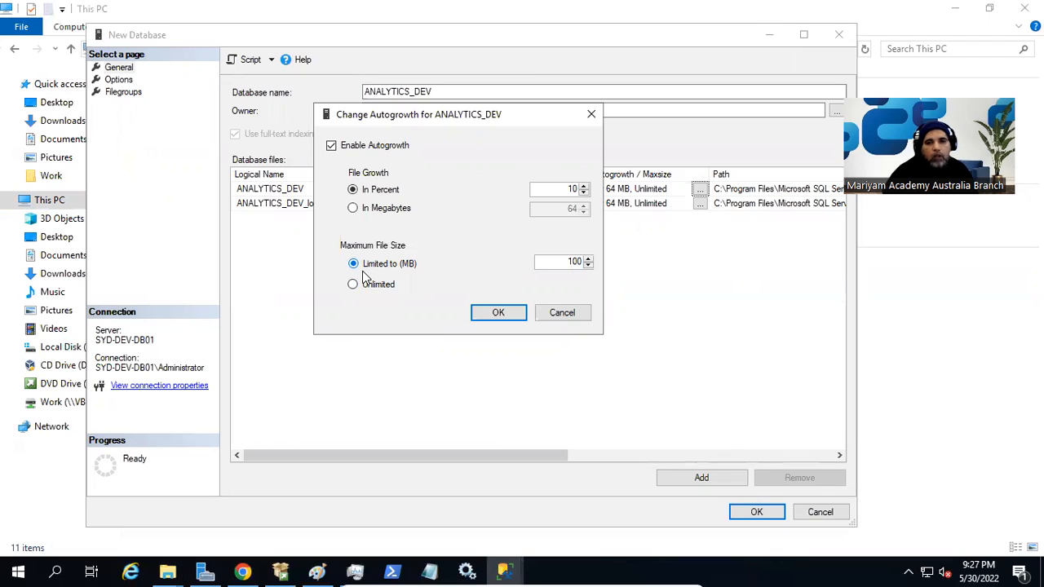
Enter 10240 in the Limited to (MB) box and confirm the Change Autogrowth dialog.
{"action": "double_click", "coordinate": [575, 262]}
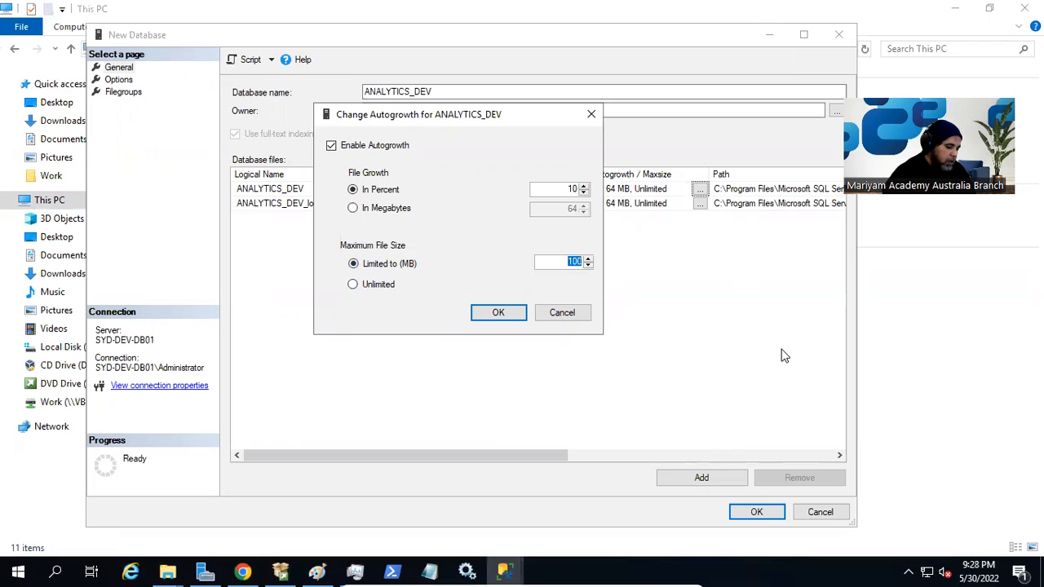
{"action": "type", "text": "102"}
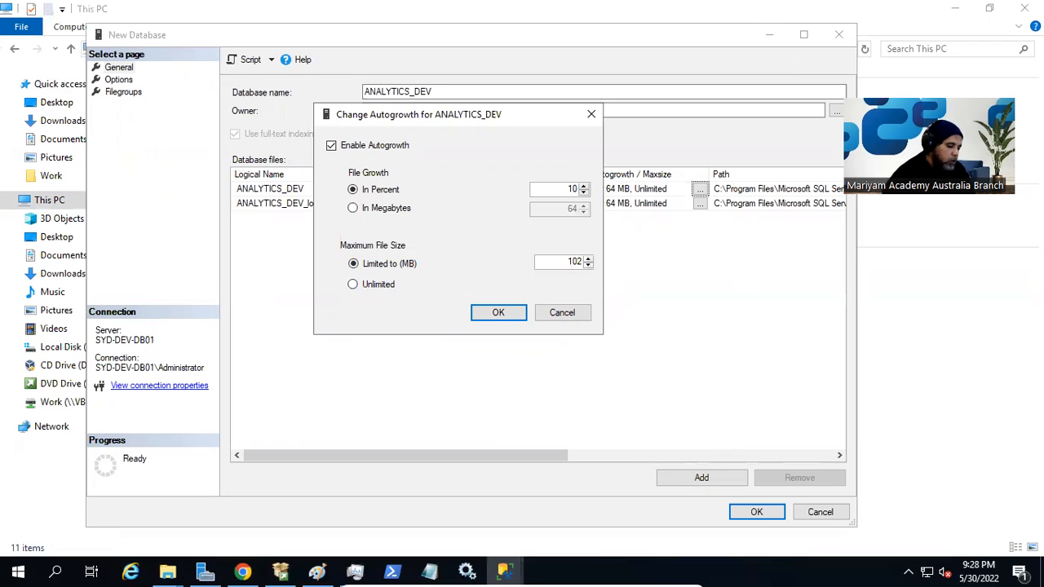
{"action": "type", "text": "40"}
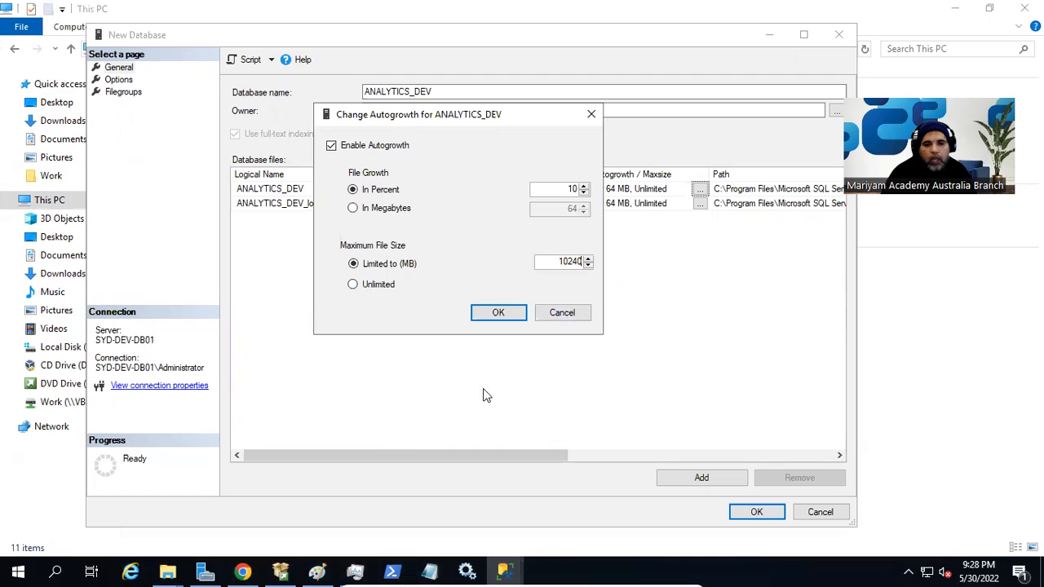
{"action": "double_click", "coordinate": [567, 262]}
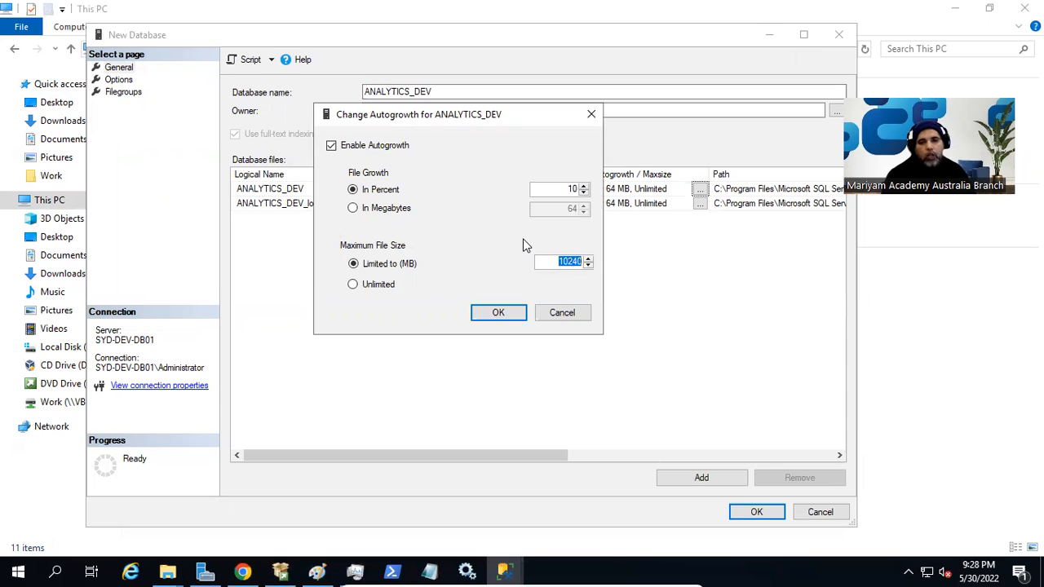
{"action": "left_click", "coordinate": [498, 317]}
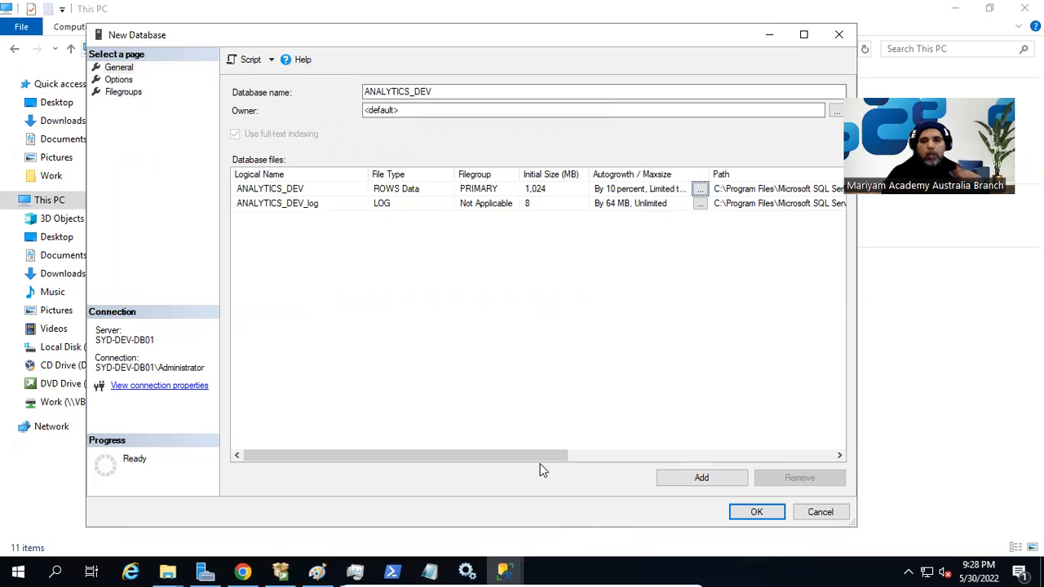
Select the data file's Path cell, switch to File Explorer's This PC window, and select its address bar.
{"action": "left_click_drag", "start_coordinate": [546, 460], "coordinate": [691, 461]}
{"action": "left_click", "coordinate": [776, 189]}
{"action": "key", "text": "ctrl+c"}
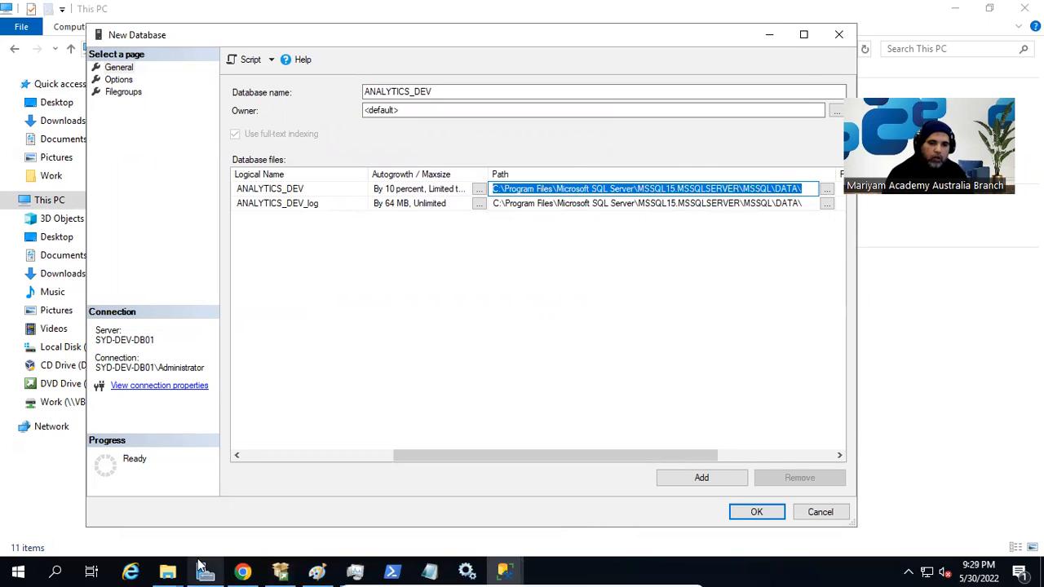
{"action": "left_click", "coordinate": [160, 569]}
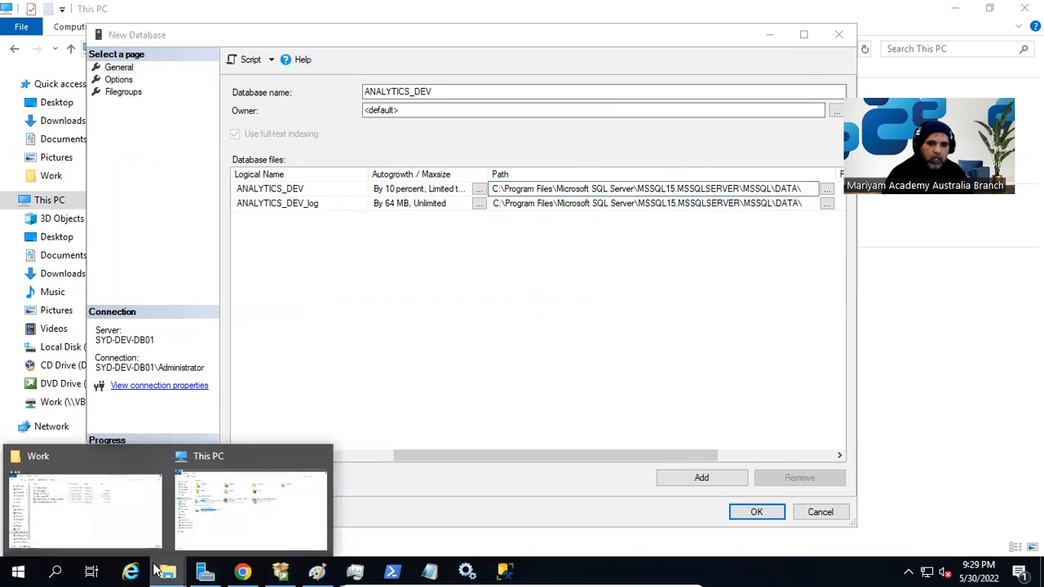
{"action": "left_click", "coordinate": [269, 487]}
{"action": "left_click", "coordinate": [364, 55]}
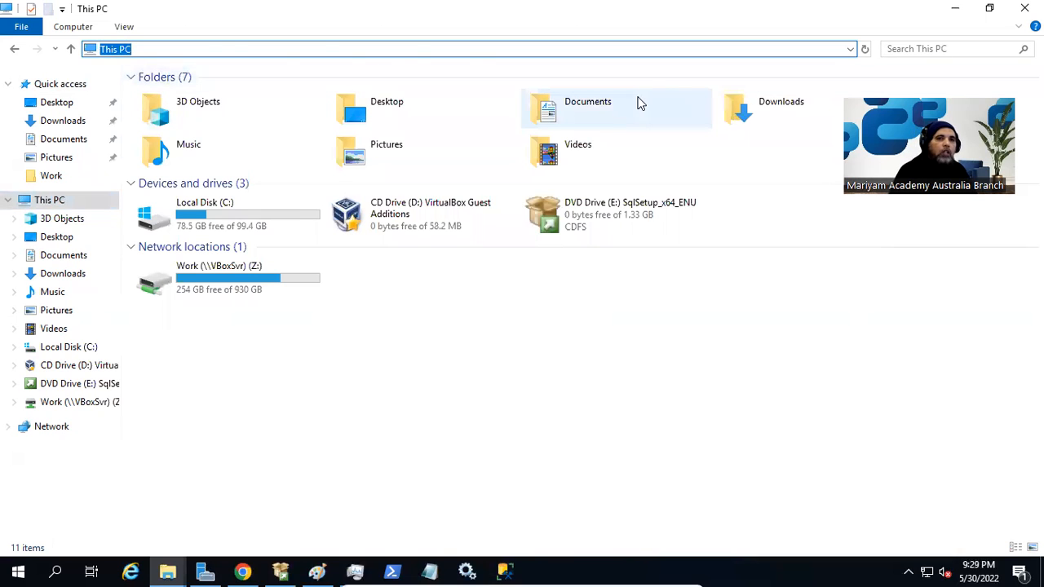
Open the pasted SQL Server DATA folder path and widen the Type column to show full descriptions.
{"action": "key", "text": "ctrl+v"}
{"action": "key", "text": "Return"}
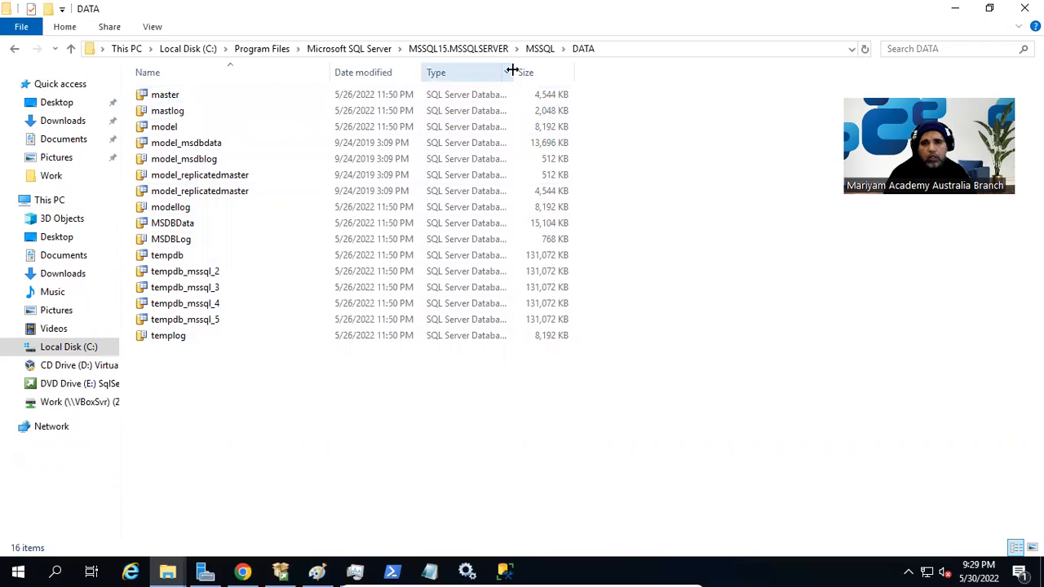
{"action": "left_click_drag", "start_coordinate": [511, 72], "coordinate": [570, 81]}
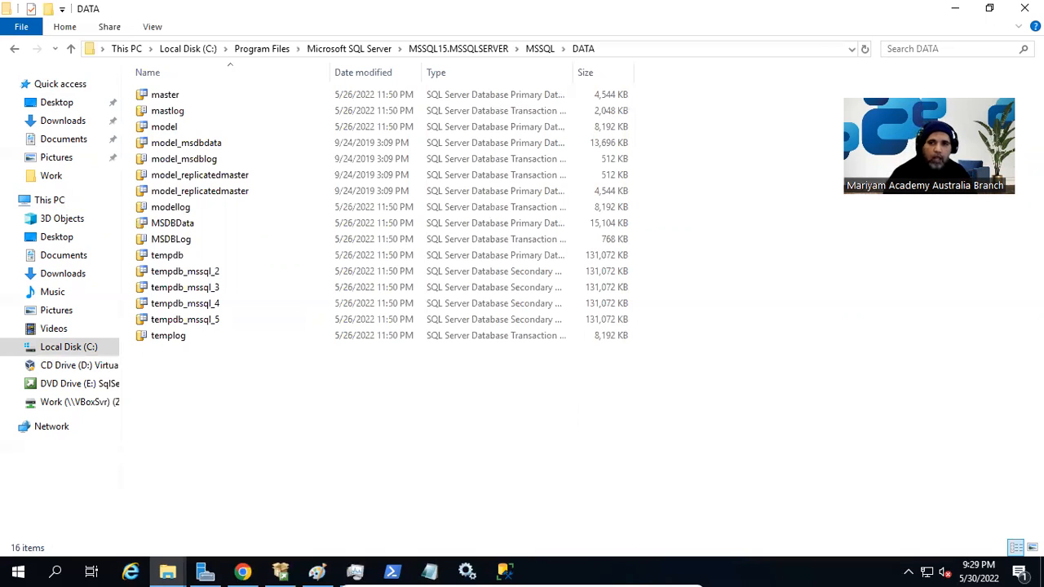
Minimize Explorer, maximize the ANALYTICS_DEV New Database dialog, and switch to its Options page.
{"action": "left_click", "coordinate": [954, 8]}
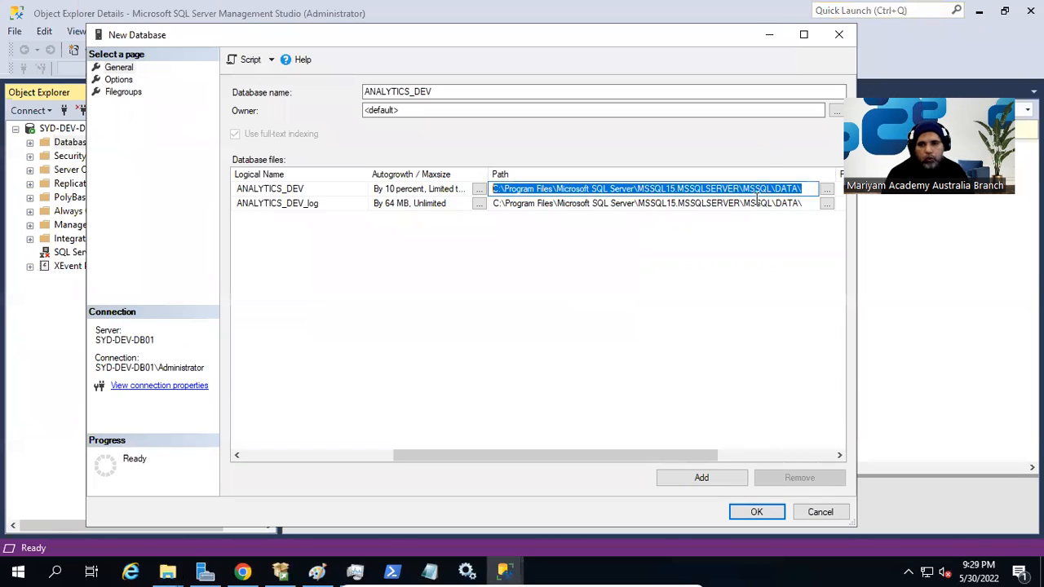
{"action": "left_click", "coordinate": [804, 35]}
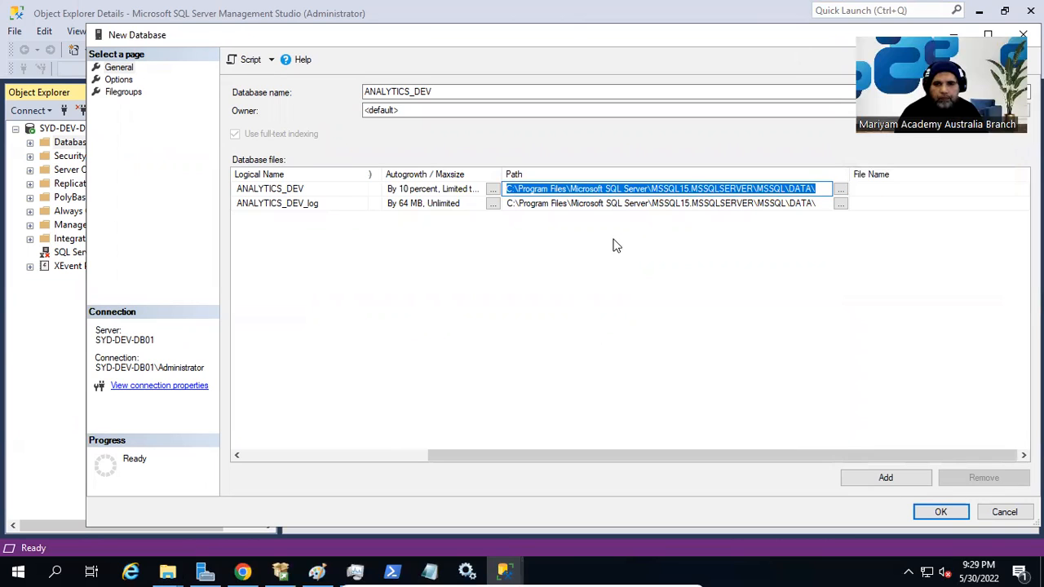
{"action": "left_click", "coordinate": [693, 188]}
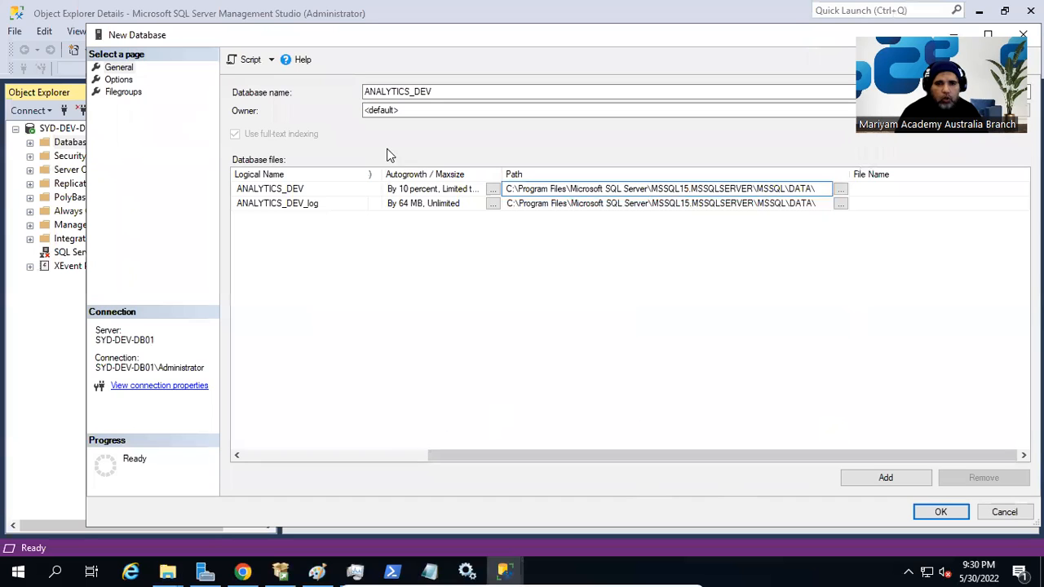
{"action": "left_click_drag", "start_coordinate": [495, 453], "coordinate": [262, 448]}
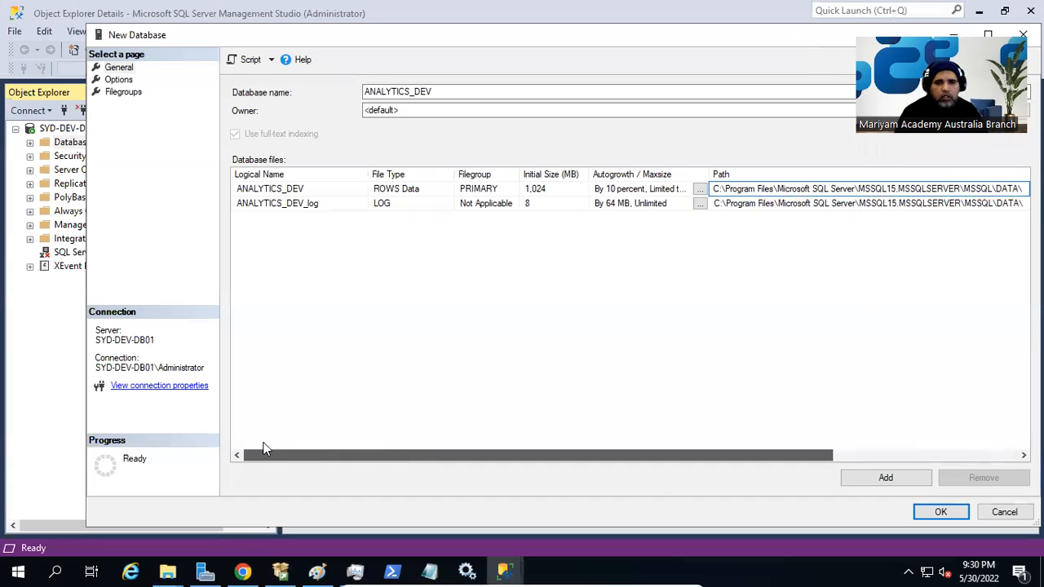
{"action": "left_click", "coordinate": [119, 80]}
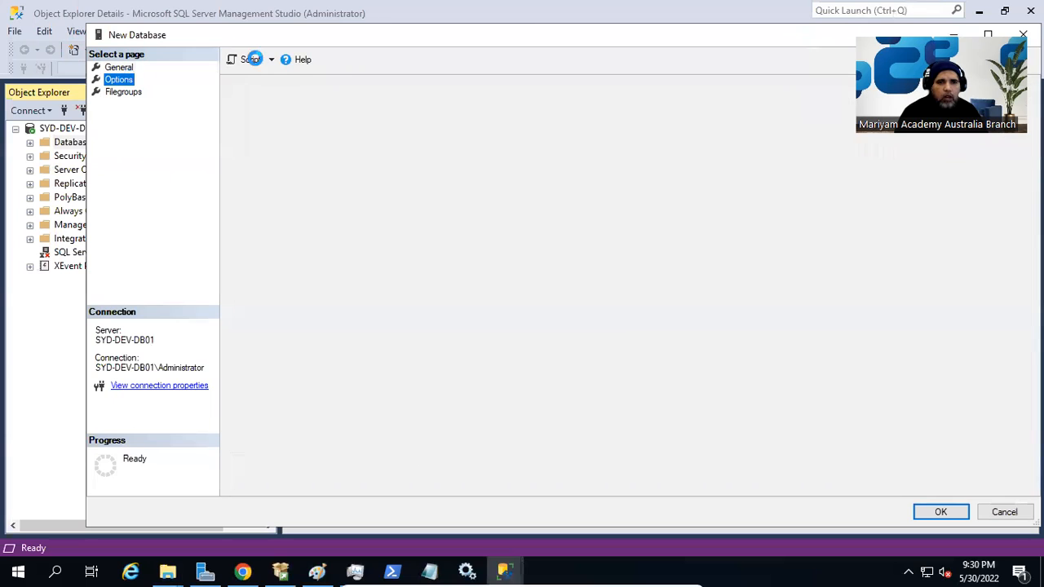
Shift the New Database dialog slightly left and expand the Recovery model list.
{"action": "left_click_drag", "start_coordinate": [597, 34], "coordinate": [531, 29]}
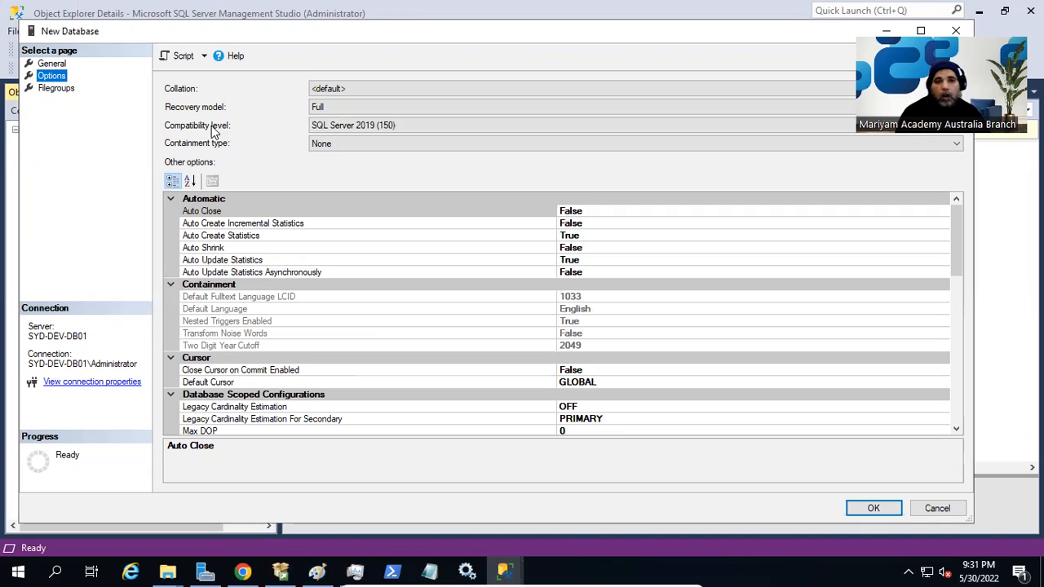
{"action": "left_click", "coordinate": [364, 109]}
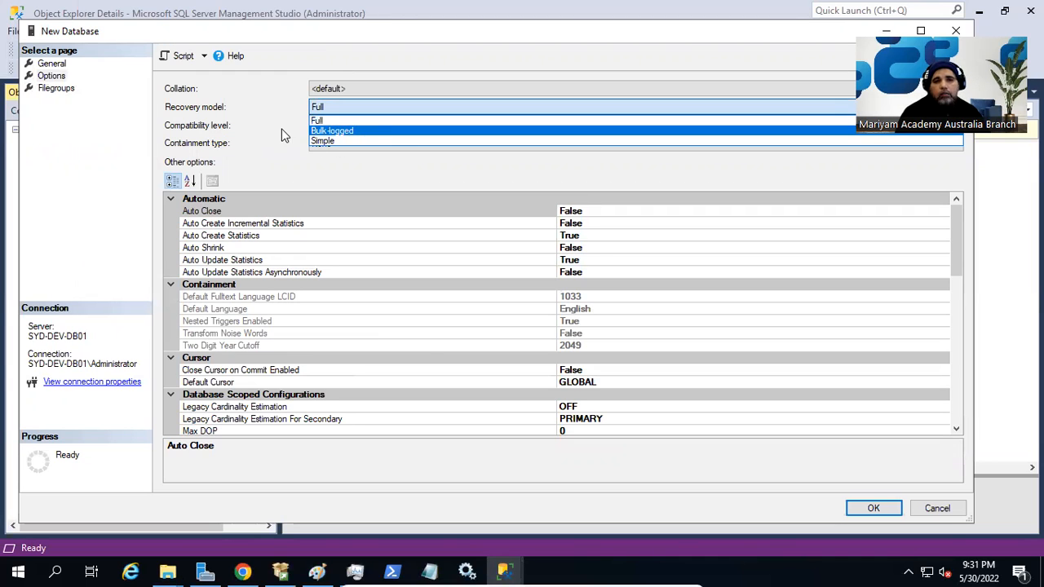
Set recovery model to Simple, keep SQL Server 2019 (150) compatibility, then view the Filegroups page.
{"action": "left_click", "coordinate": [331, 140]}
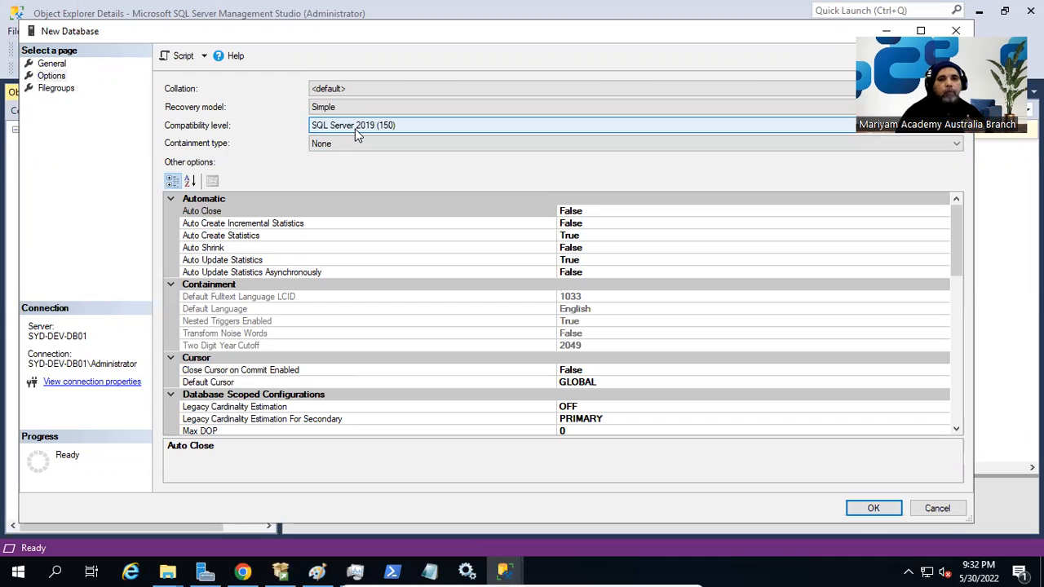
{"action": "left_click", "coordinate": [356, 130]}
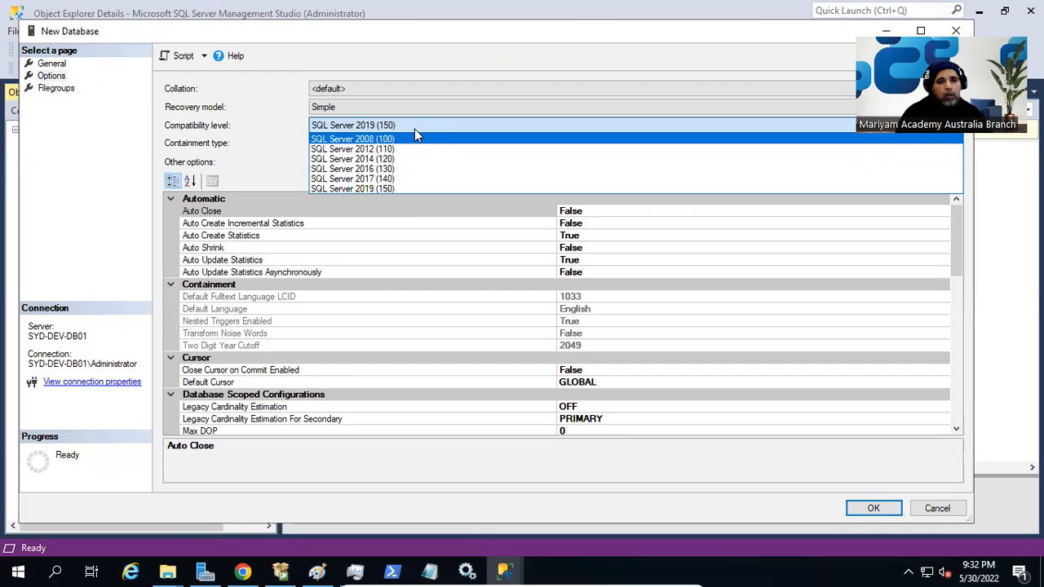
{"action": "left_click", "coordinate": [399, 190]}
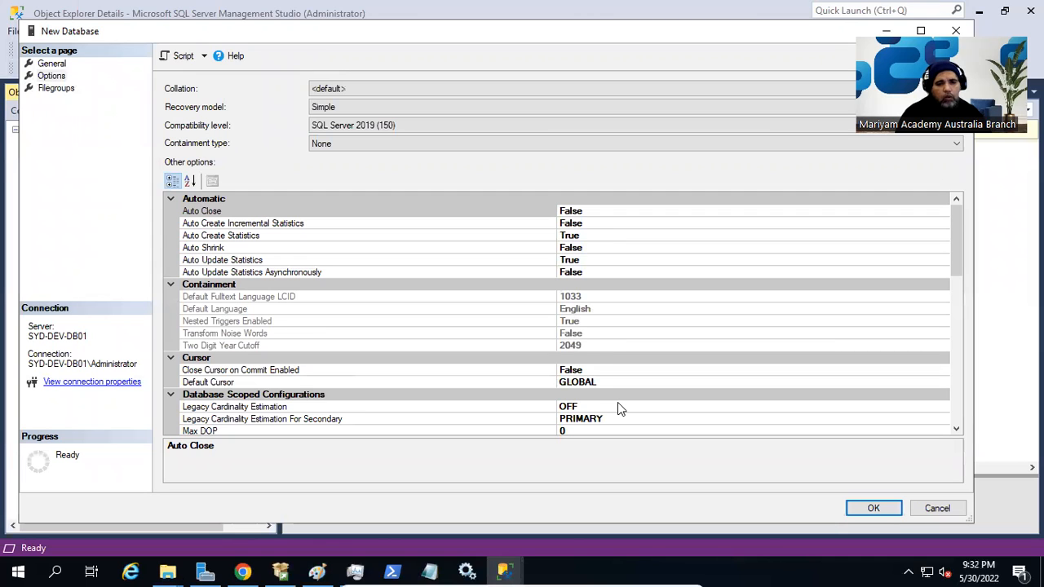
{"action": "scroll", "coordinate": [617, 402], "scroll_direction": "down", "scroll_amount": 9}
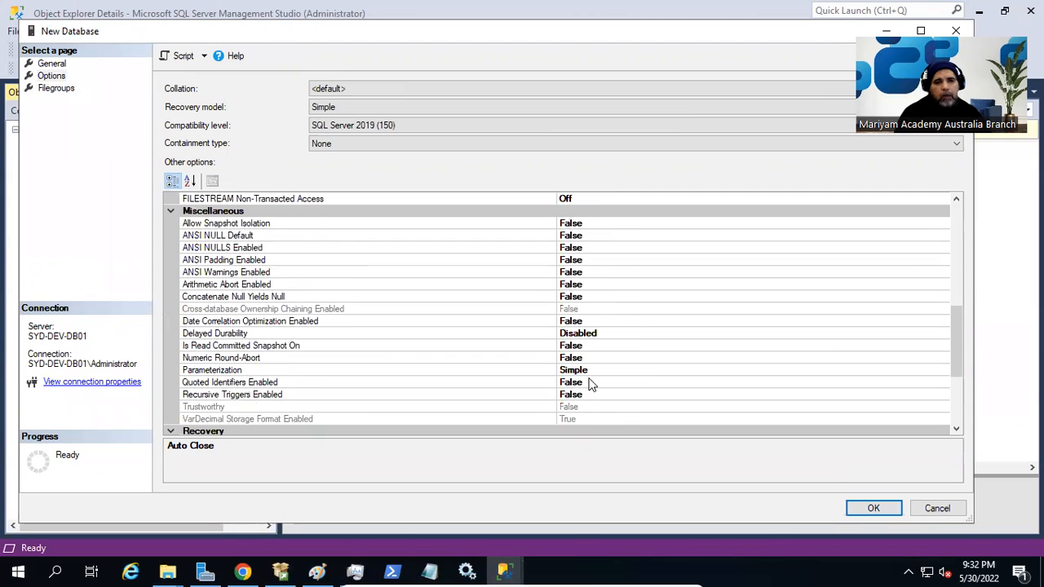
{"action": "left_click", "coordinate": [56, 88]}
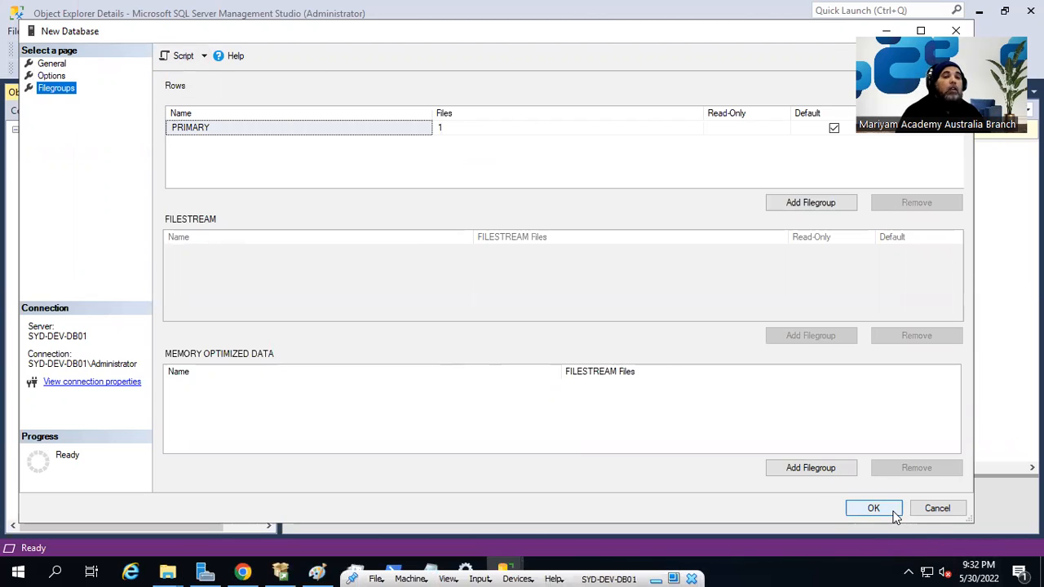
Script the ANALYTICS_DEV creation to a new query window and scroll through the CREATE DATABASE T-SQL.
{"action": "left_click", "coordinate": [187, 61]}
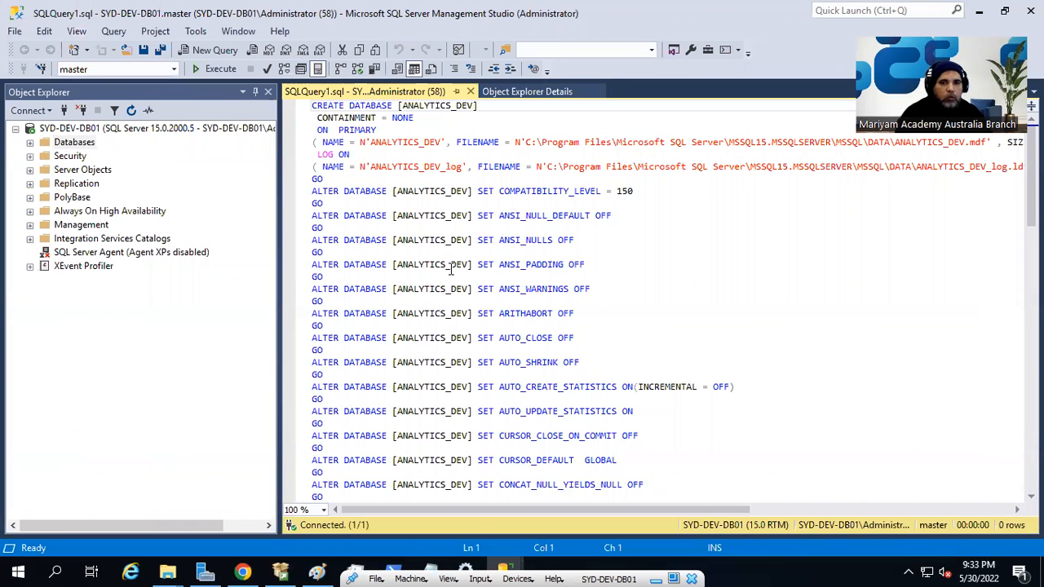
{"action": "left_click", "coordinate": [458, 399]}
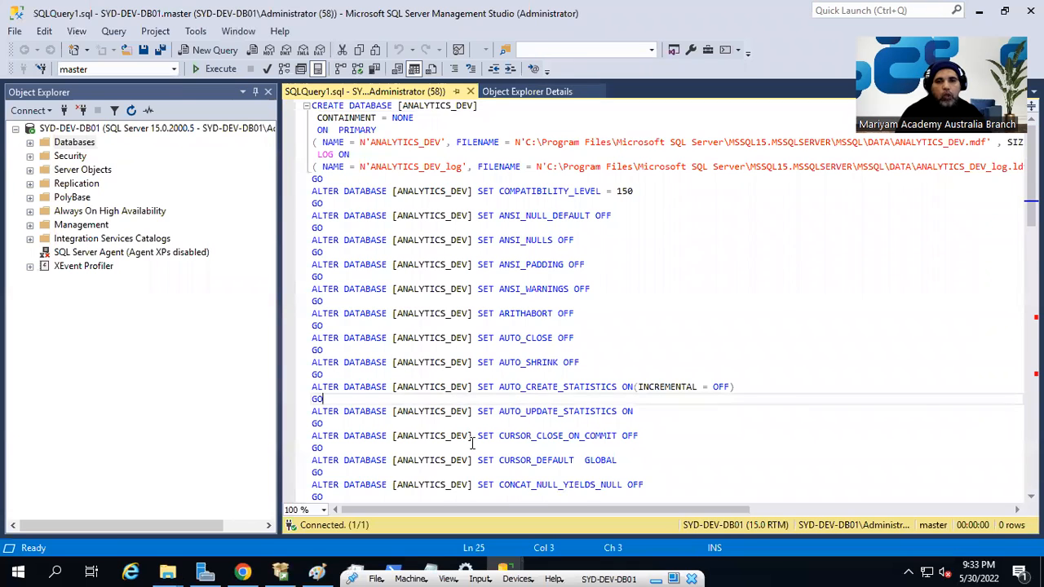
{"action": "scroll", "coordinate": [472, 442], "scroll_direction": "down", "scroll_amount": 9}
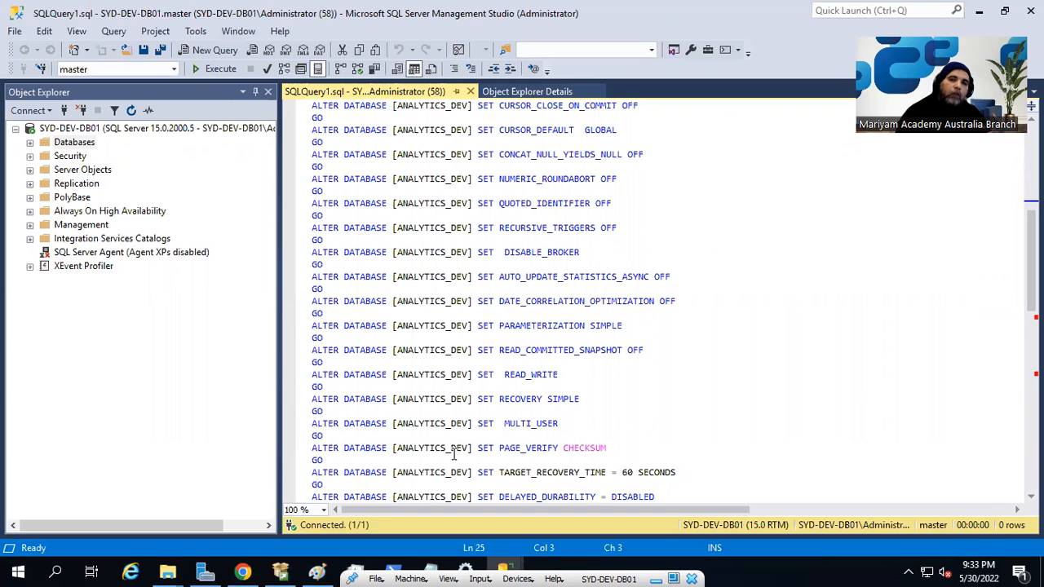
{"action": "scroll", "coordinate": [455, 455], "scroll_direction": "up", "scroll_amount": 9}
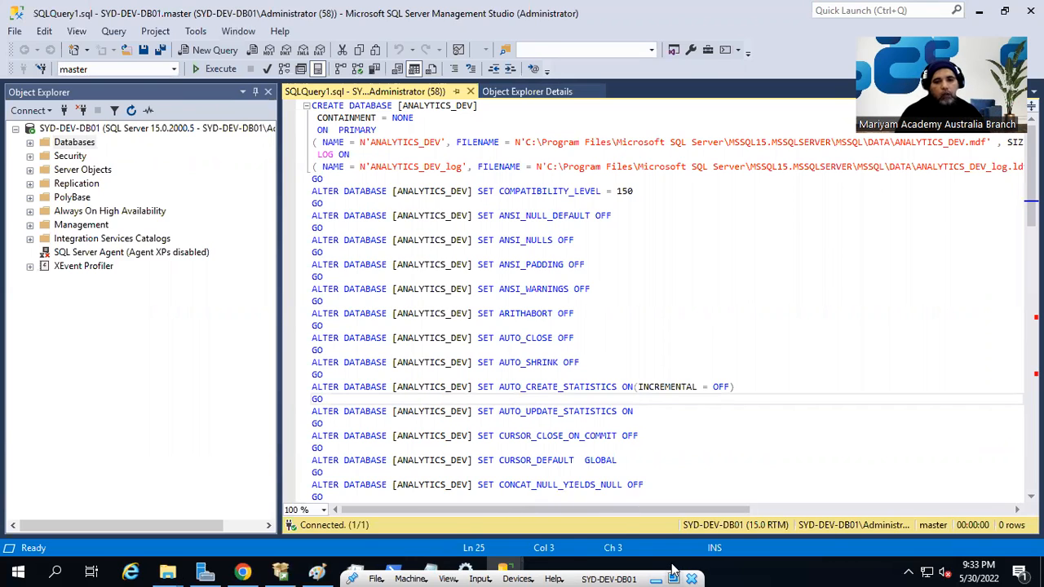
{"action": "mouse_move", "coordinate": [510, 568]}
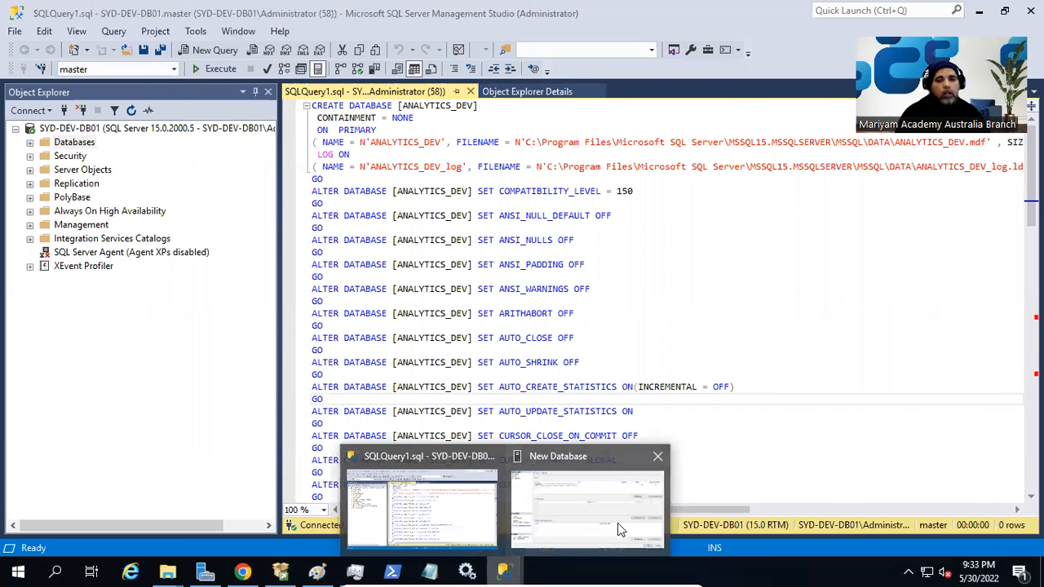
{"action": "left_click", "coordinate": [618, 523]}
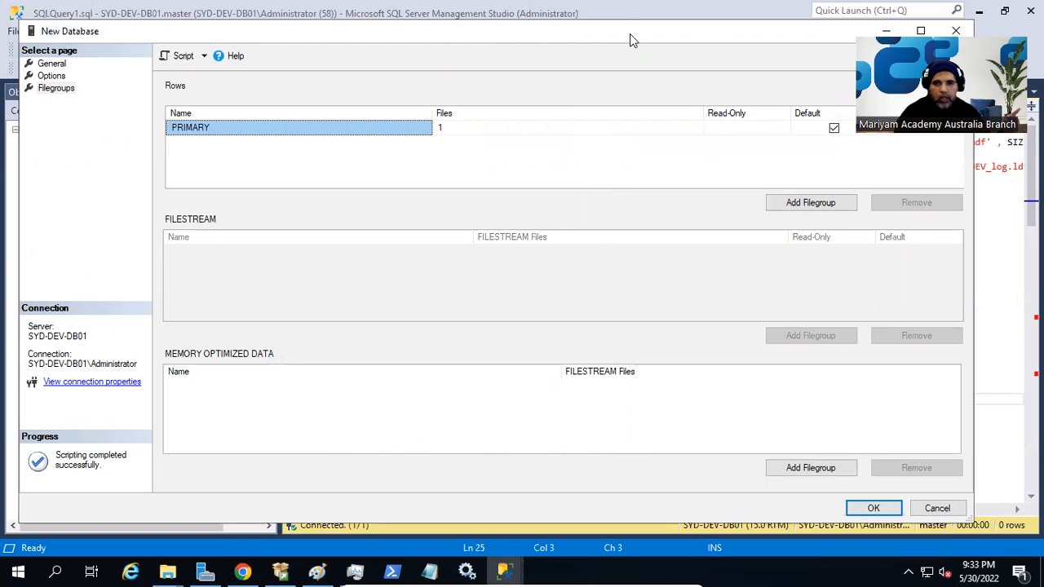
{"action": "left_click", "coordinate": [649, 5]}
{"action": "left_click_drag", "start_coordinate": [360, 264], "coordinate": [330, 252]}
{"action": "left_click_drag", "start_coordinate": [318, 119], "coordinate": [395, 115]}
{"action": "left_click", "coordinate": [432, 362]}
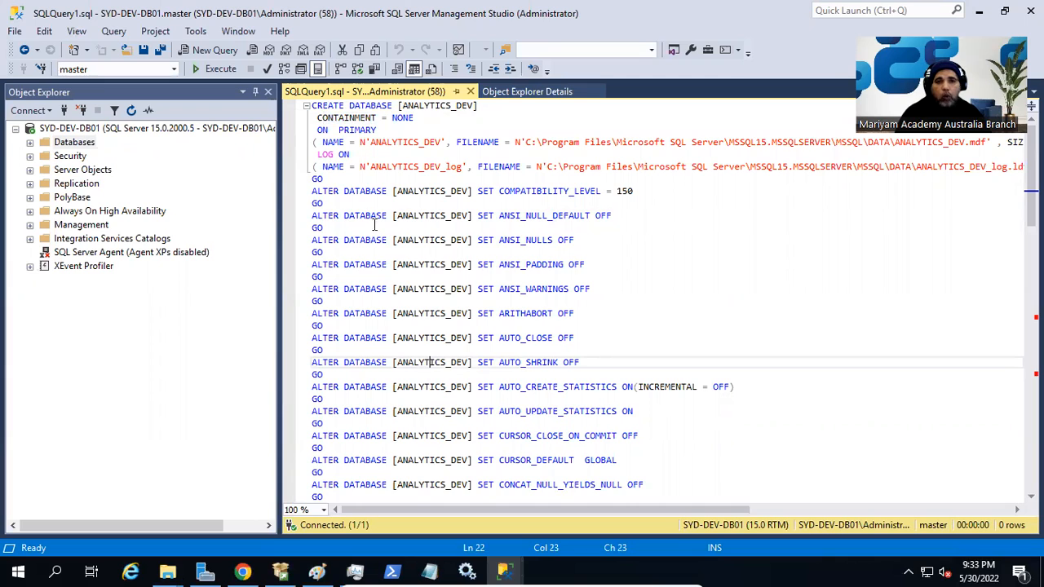
{"action": "left_click", "coordinate": [360, 130]}
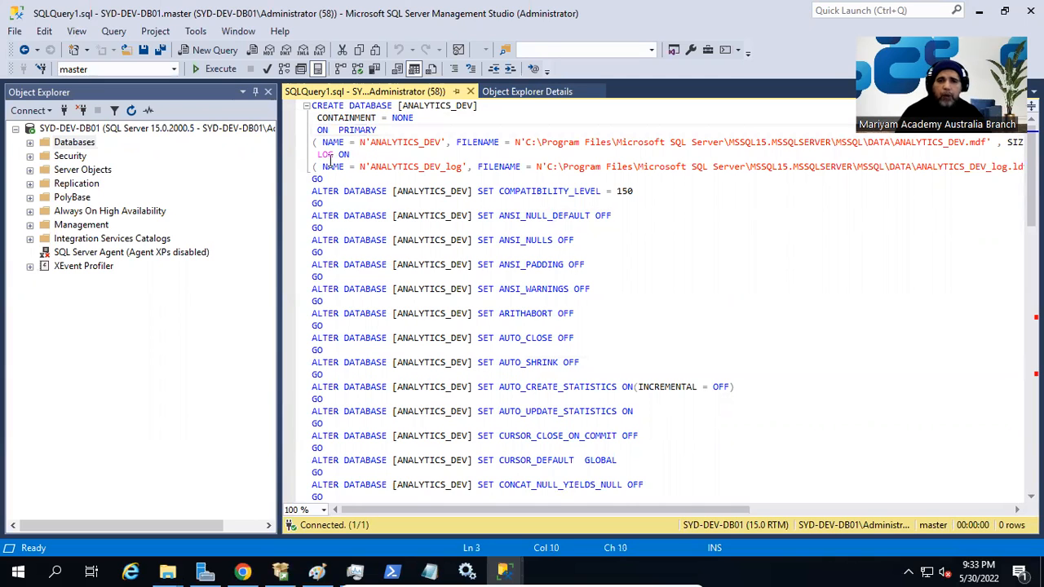
{"action": "left_click", "coordinate": [412, 350]}
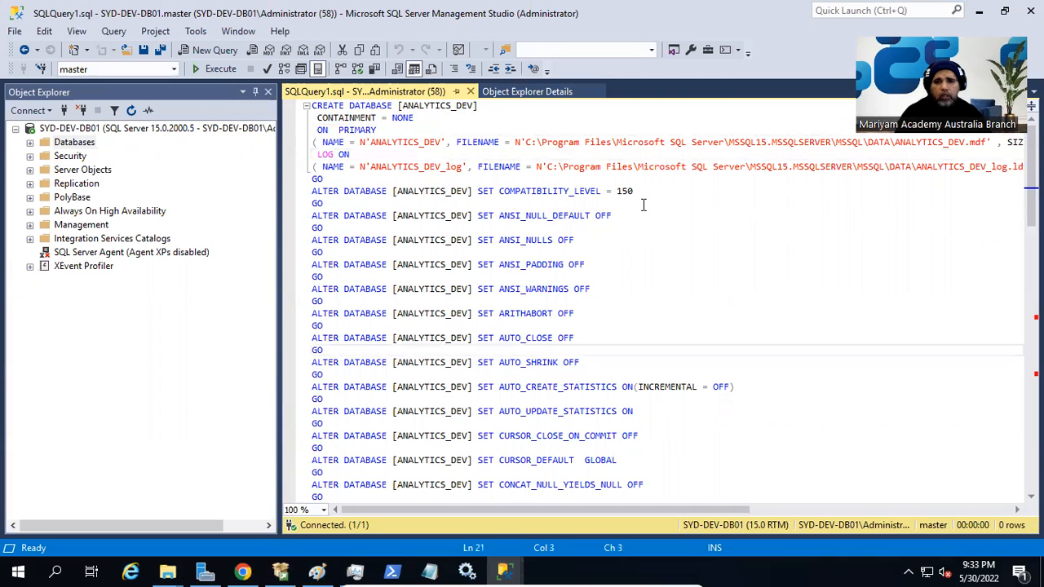
{"action": "scroll", "coordinate": [560, 275], "scroll_direction": "down", "scroll_amount": 20}
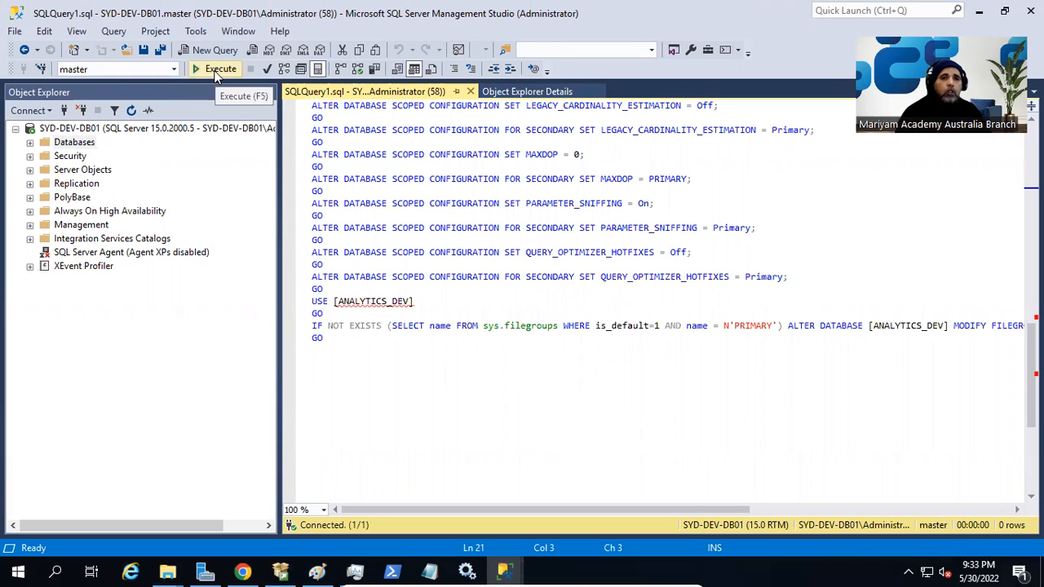
Execute the whole generated script with F5 to create ANALYTICS_DEV.
{"action": "left_click", "coordinate": [540, 288]}
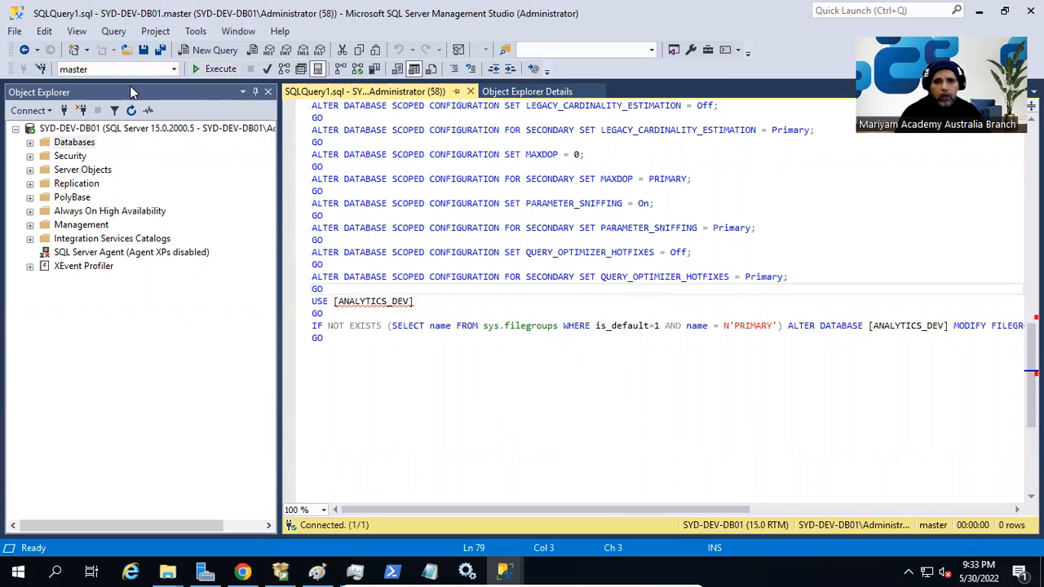
{"action": "left_click", "coordinate": [592, 216]}
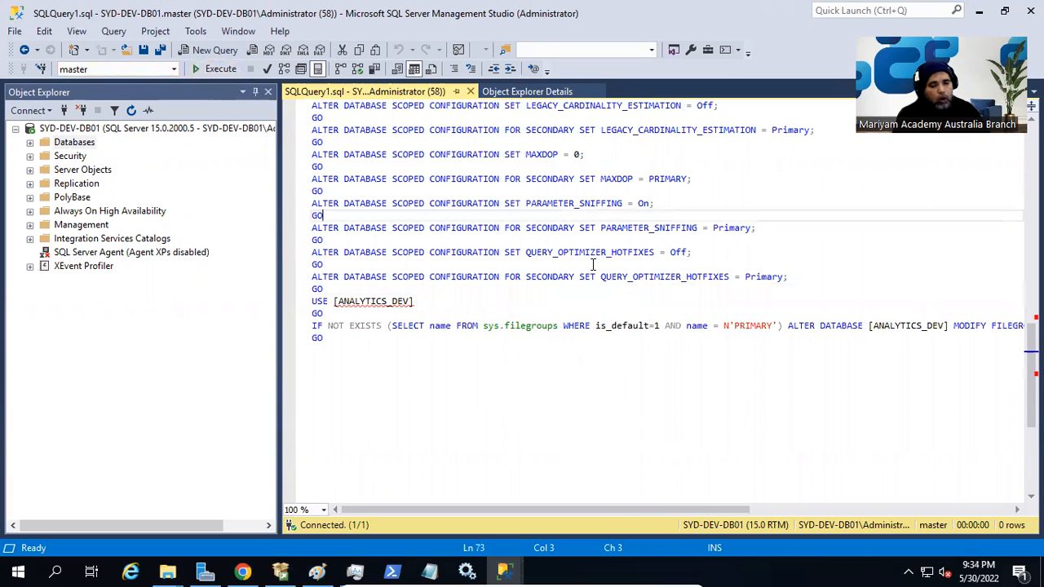
{"action": "key", "text": "F5"}
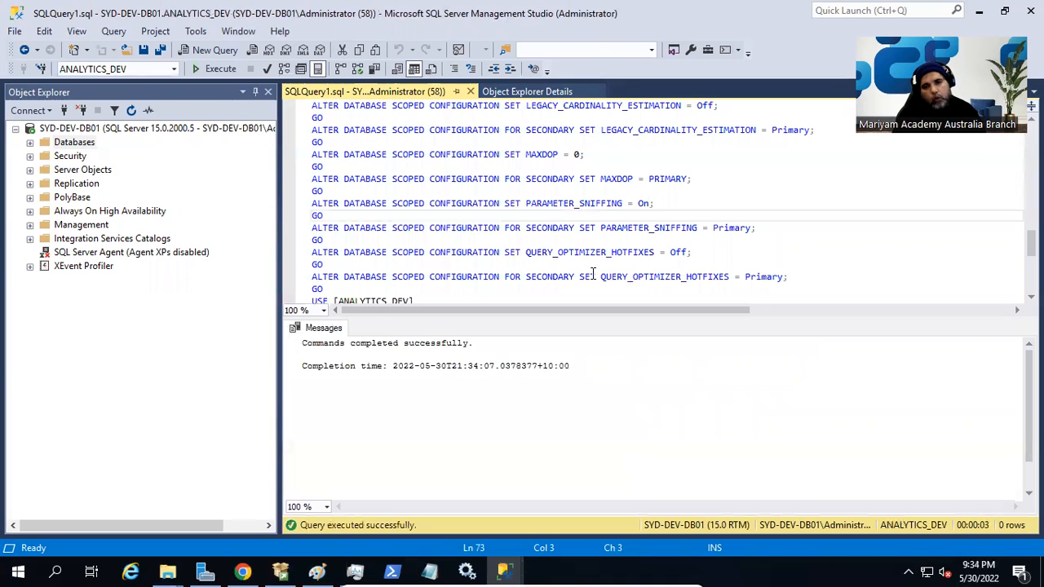
Refresh the Databases folder in Object Explorer and expand the new ANALYTICS_DEV entry.
{"action": "right_click", "coordinate": [69, 145]}
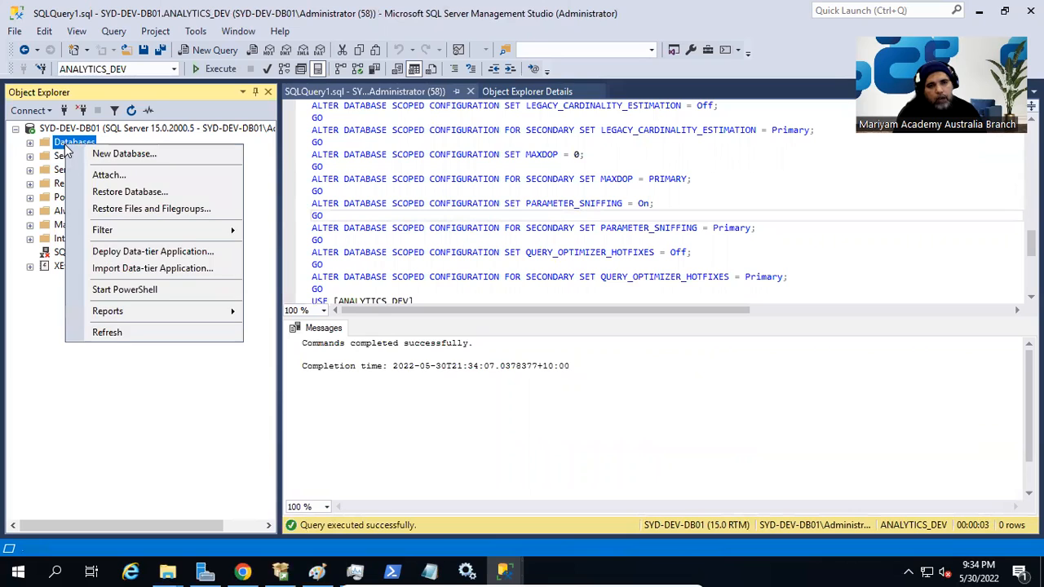
{"action": "left_click", "coordinate": [110, 332]}
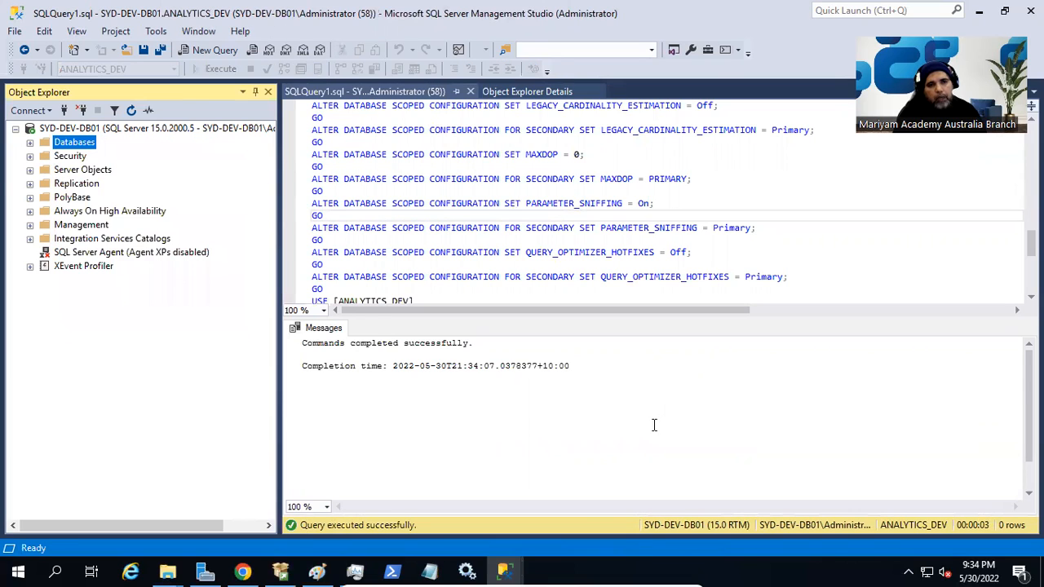
{"action": "left_click", "coordinate": [30, 143]}
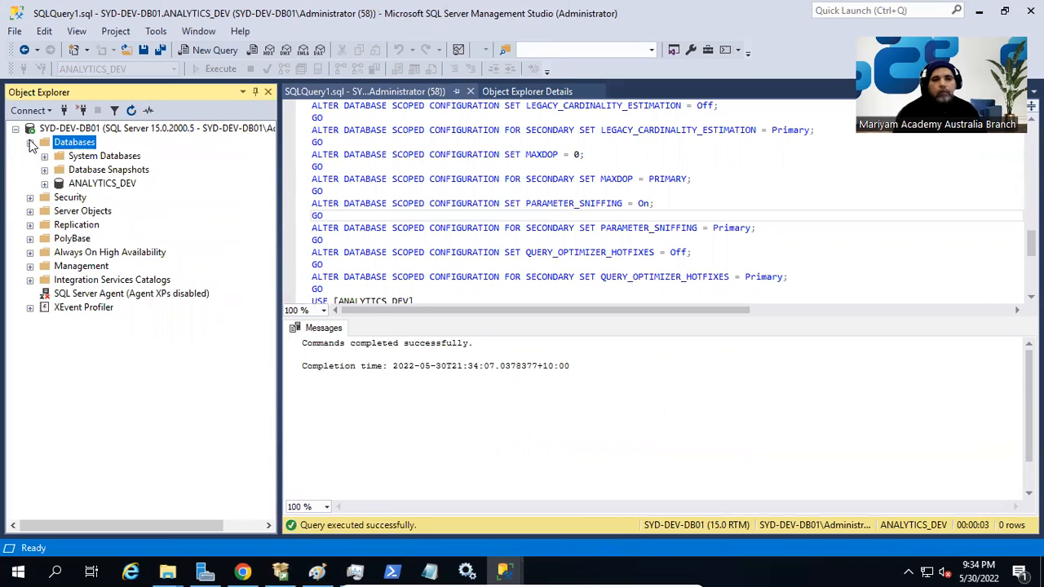
{"action": "left_click", "coordinate": [659, 188]}
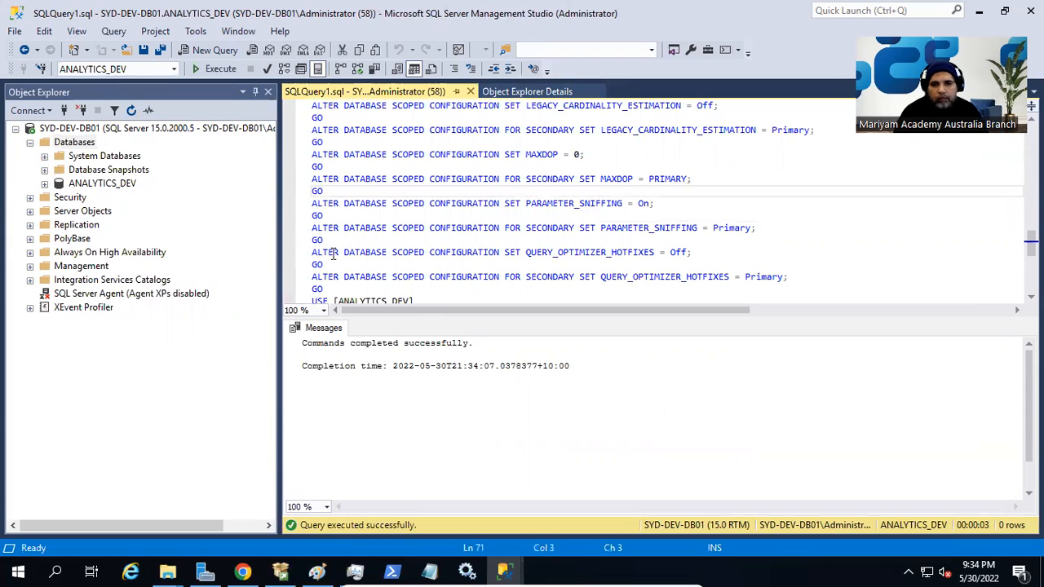
{"action": "left_click", "coordinate": [44, 183]}
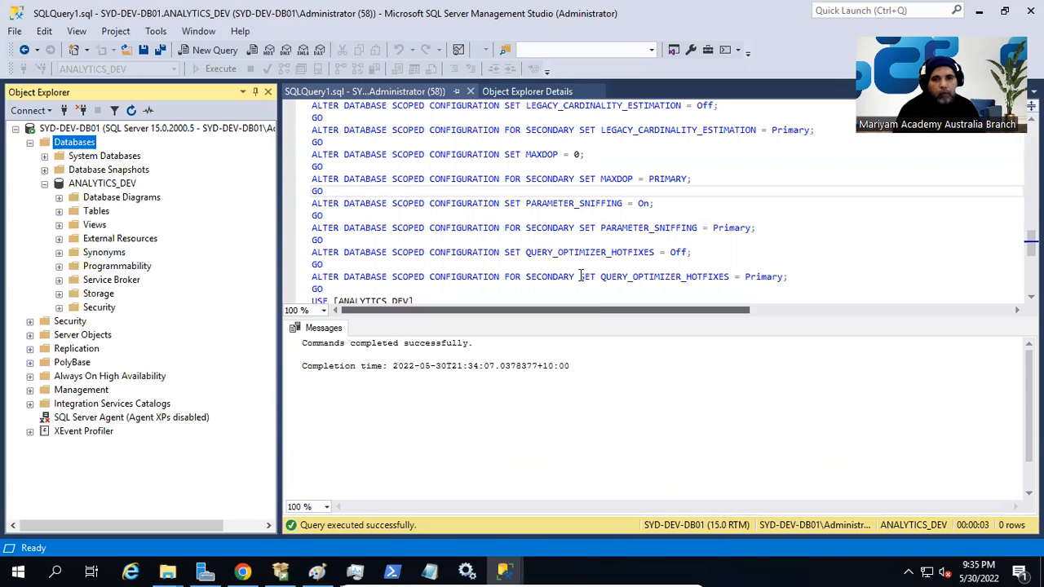
Select the ANALYTICS_DEV database and list its folders in the details view.
{"action": "left_click", "coordinate": [558, 205]}
{"action": "left_click", "coordinate": [95, 211]}
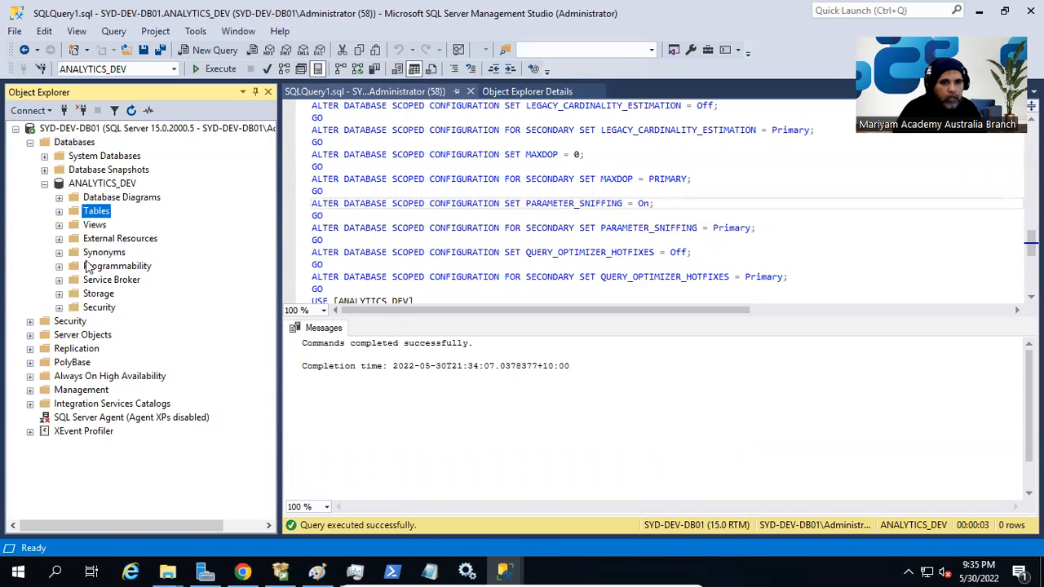
{"action": "left_click", "coordinate": [106, 184]}
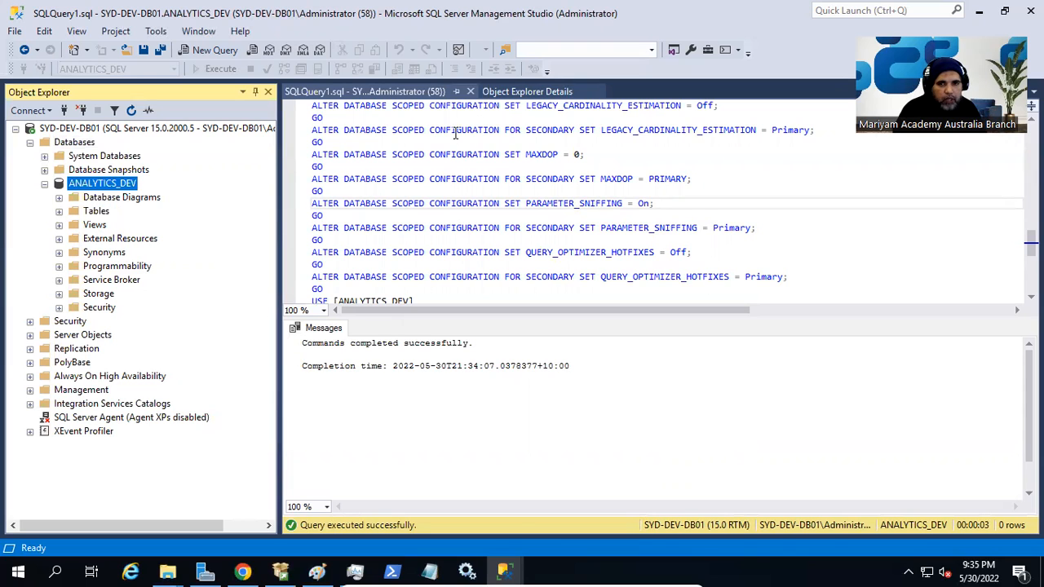
{"action": "left_click", "coordinate": [529, 92]}
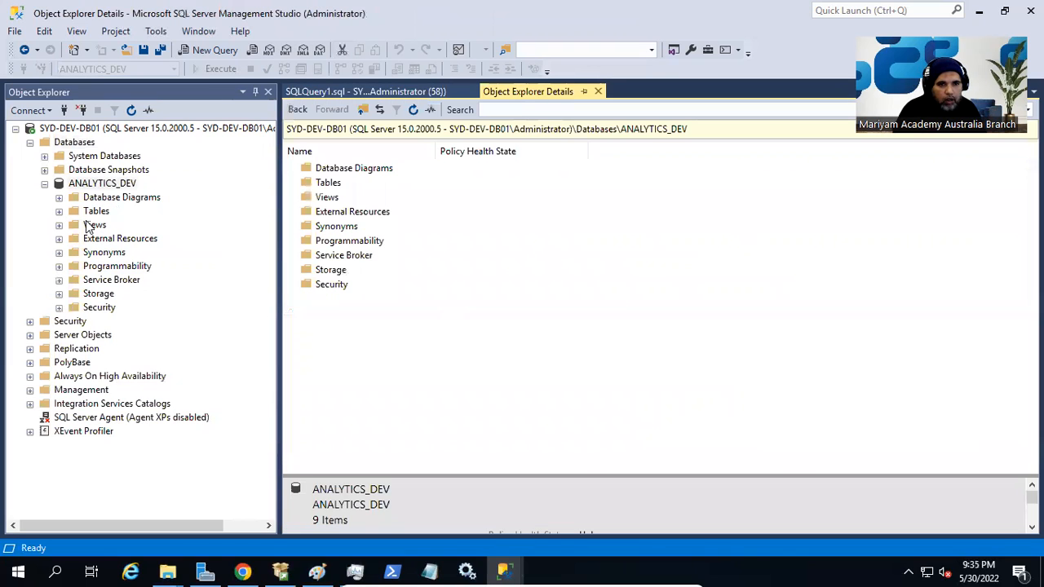
Expand Tables to check the empty System Tables folder, then open a new query on ANALYTICS_DEV.
{"action": "left_click", "coordinate": [58, 211]}
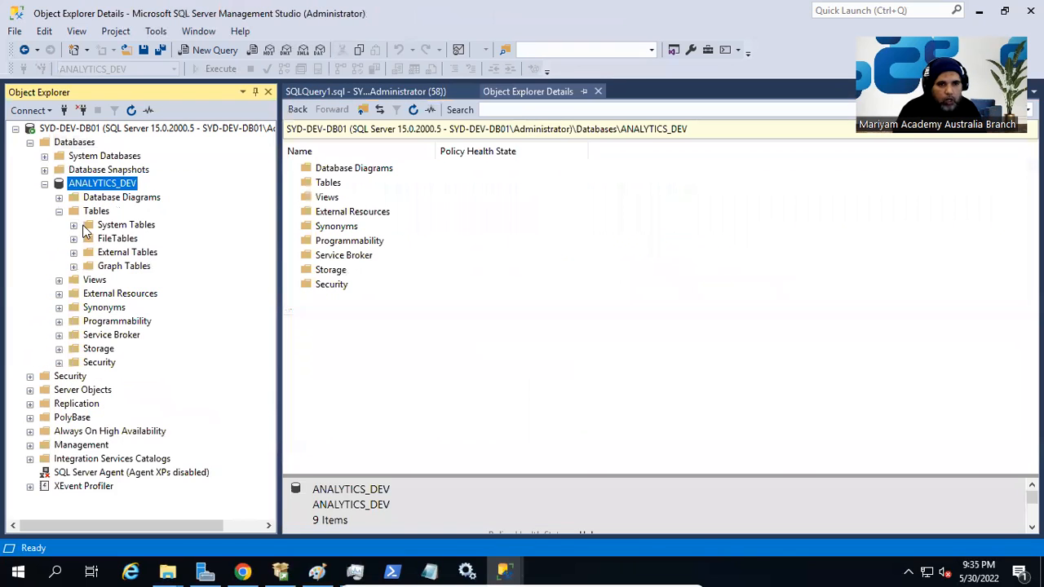
{"action": "left_click", "coordinate": [142, 231]}
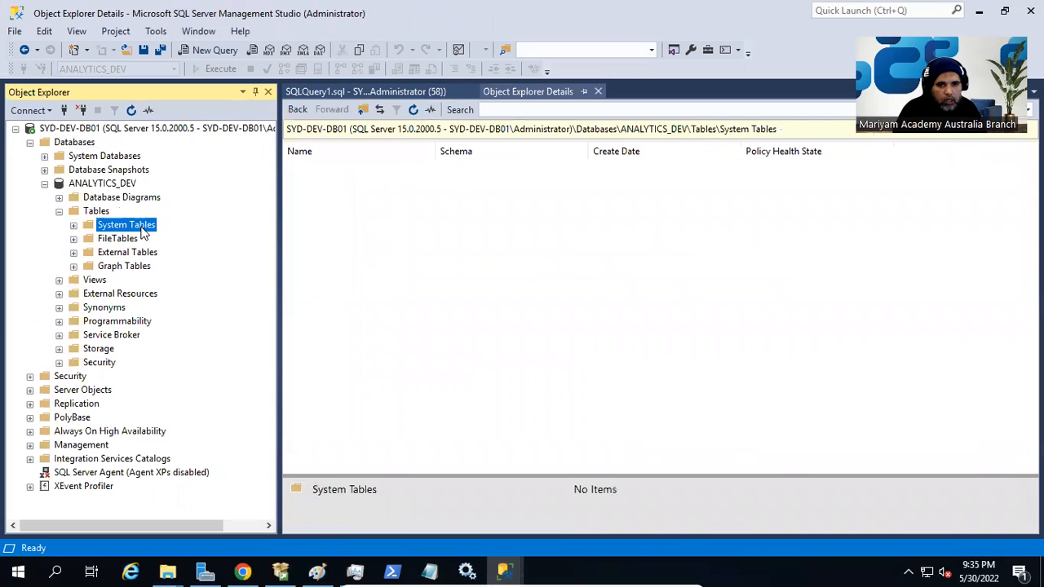
{"action": "right_click", "coordinate": [113, 186]}
{"action": "left_click", "coordinate": [147, 214]}
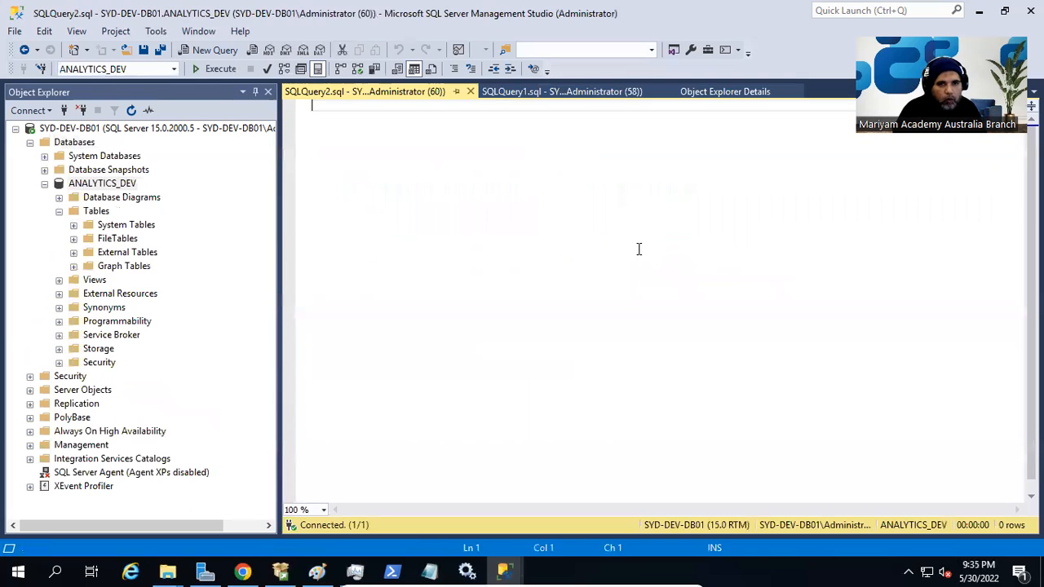
Write SELECT * FROM INFORMATION_SCHEMA.TABLES with IntelliSense and run it, getting 0 rows.
{"action": "type", "text": "SELECT "}
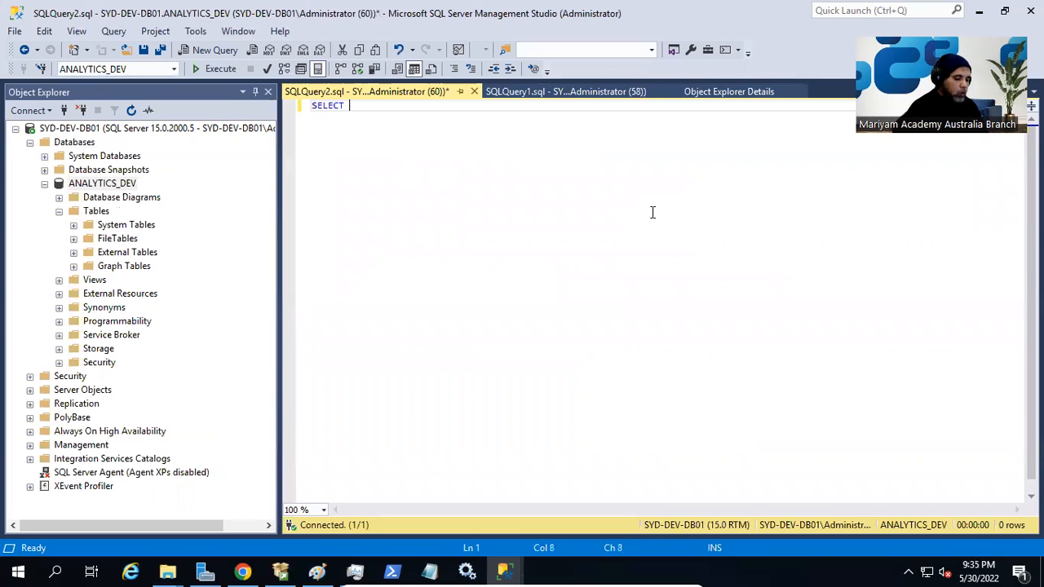
{"action": "type", "text": "* FROM I"}
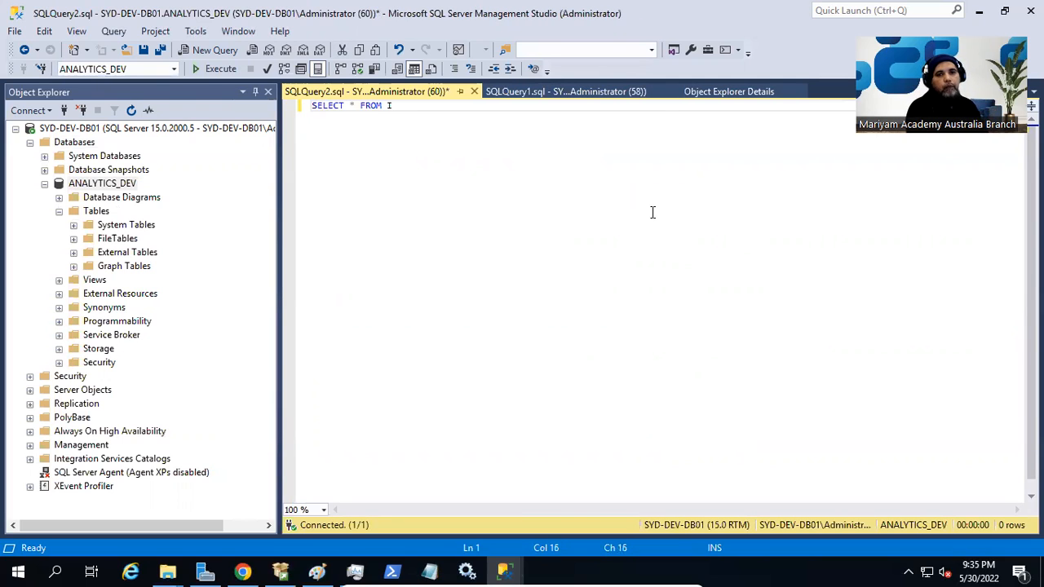
{"action": "type", "text": "NFO"}
{"action": "key", "text": "Tab"}
{"action": "type", "text": ".T"}
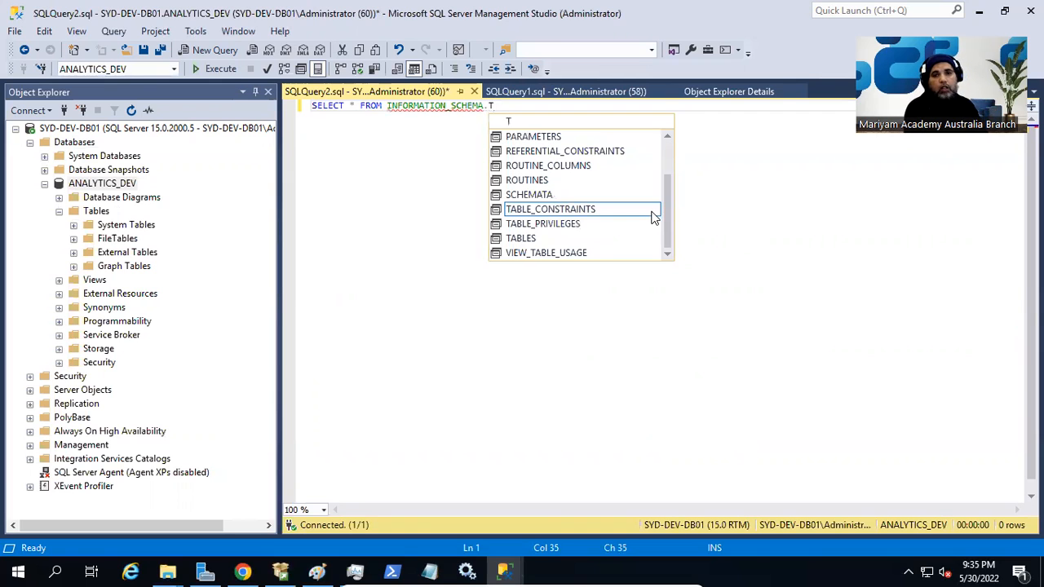
{"action": "key", "text": "Down"}
{"action": "key", "text": "Down"}
{"action": "key", "text": "Tab"}
{"action": "key", "text": "shift+Home"}
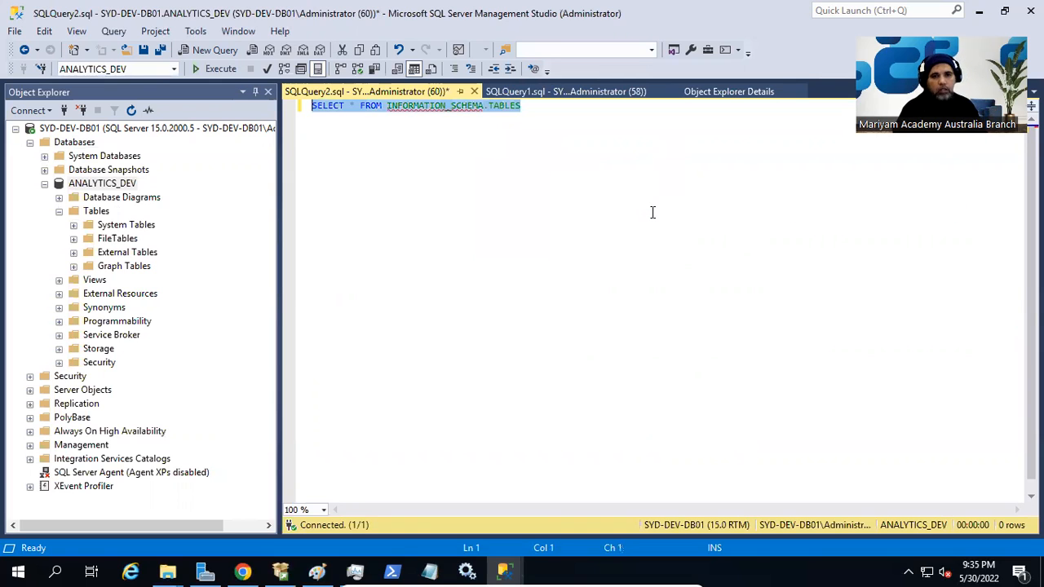
{"action": "key", "text": "F5"}
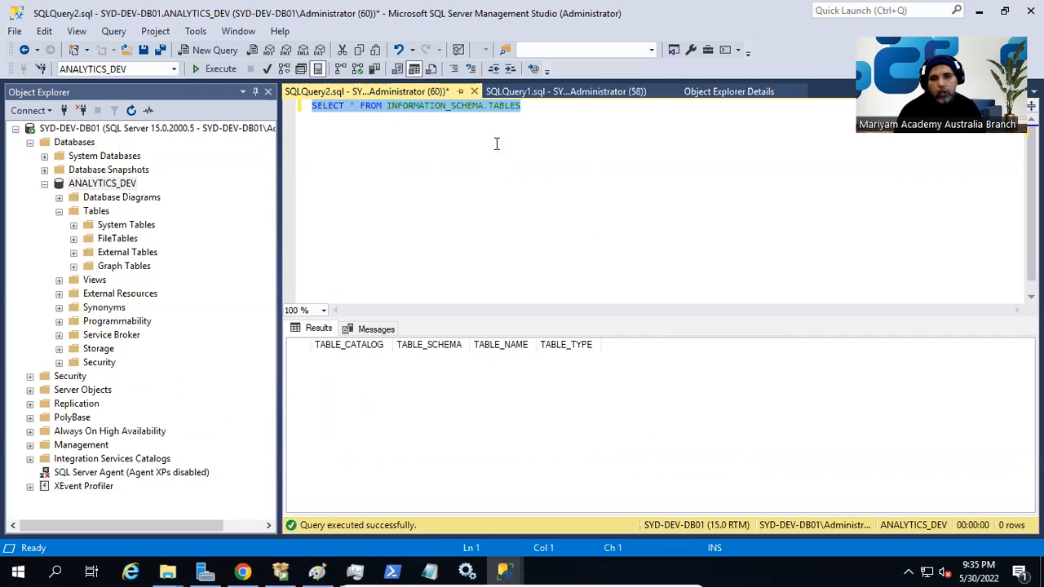
{"action": "left_click", "coordinate": [449, 162]}
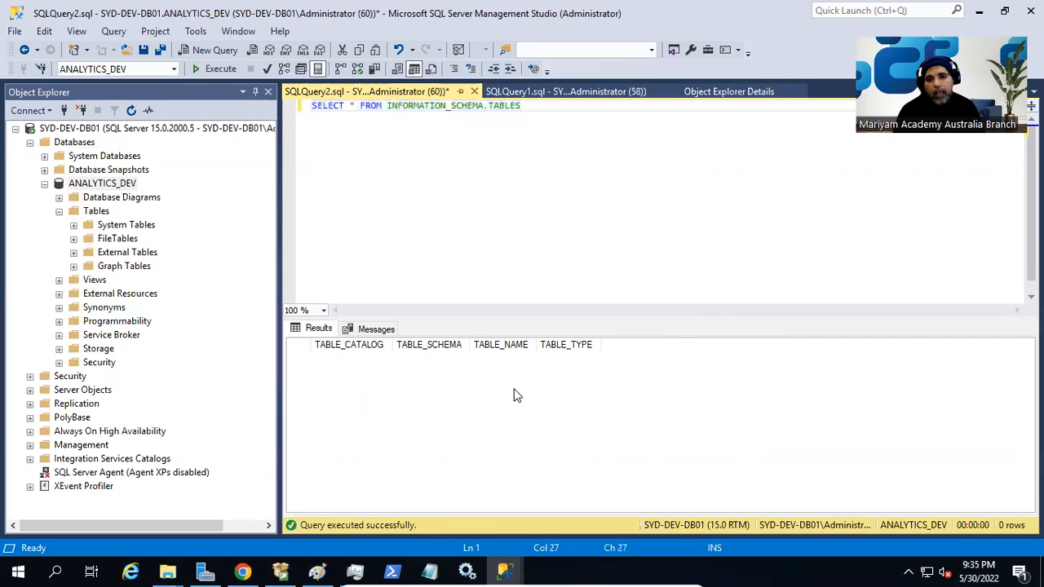
{"action": "left_click", "coordinate": [479, 107]}
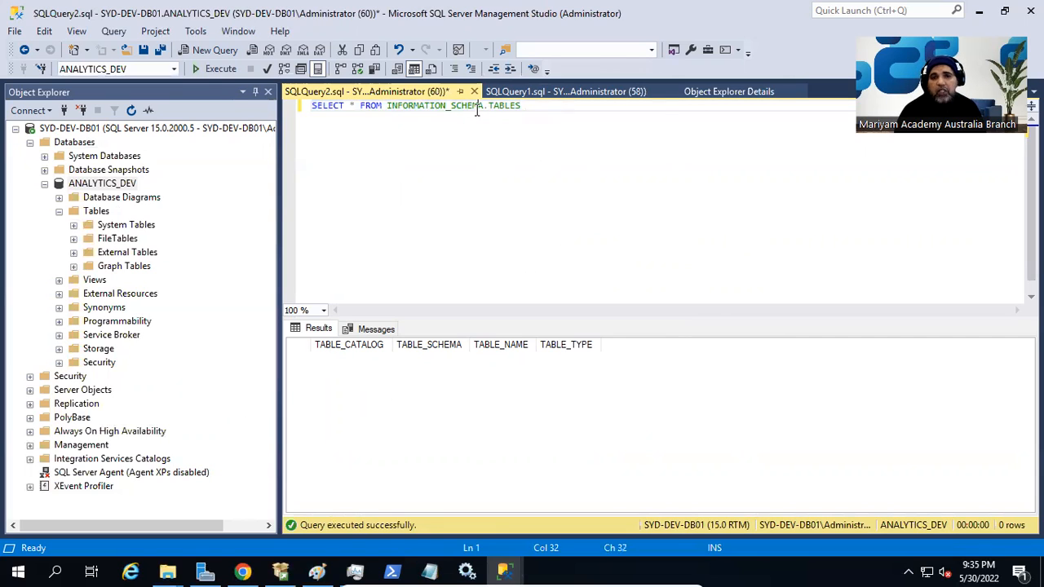
{"action": "left_click", "coordinate": [516, 106]}
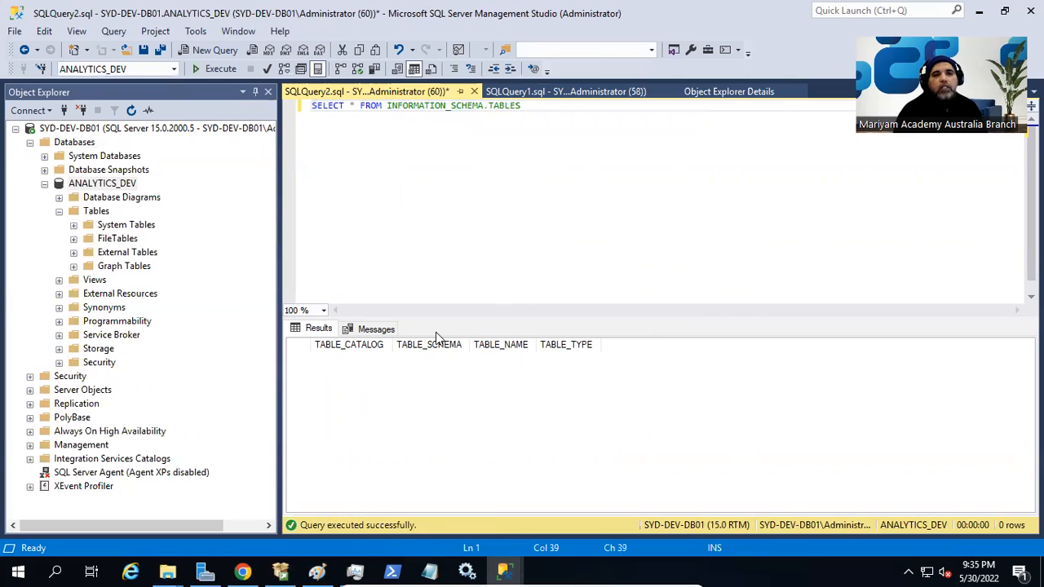